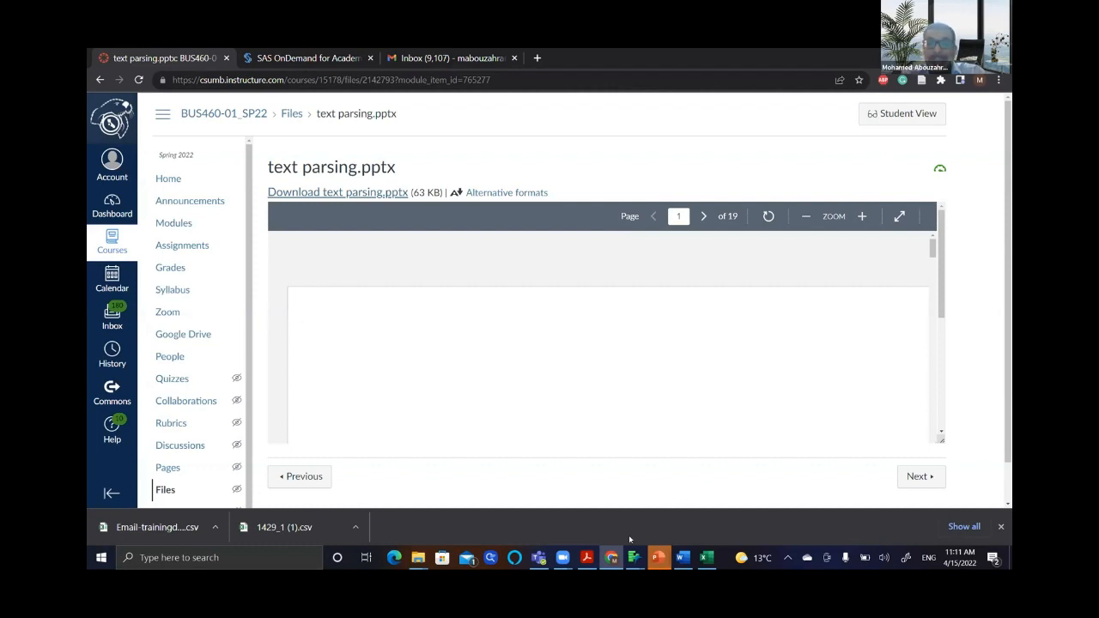
- Switch to JMP and close both Hollywood Movies Fit Least Squares report windows
left_click(632, 558)
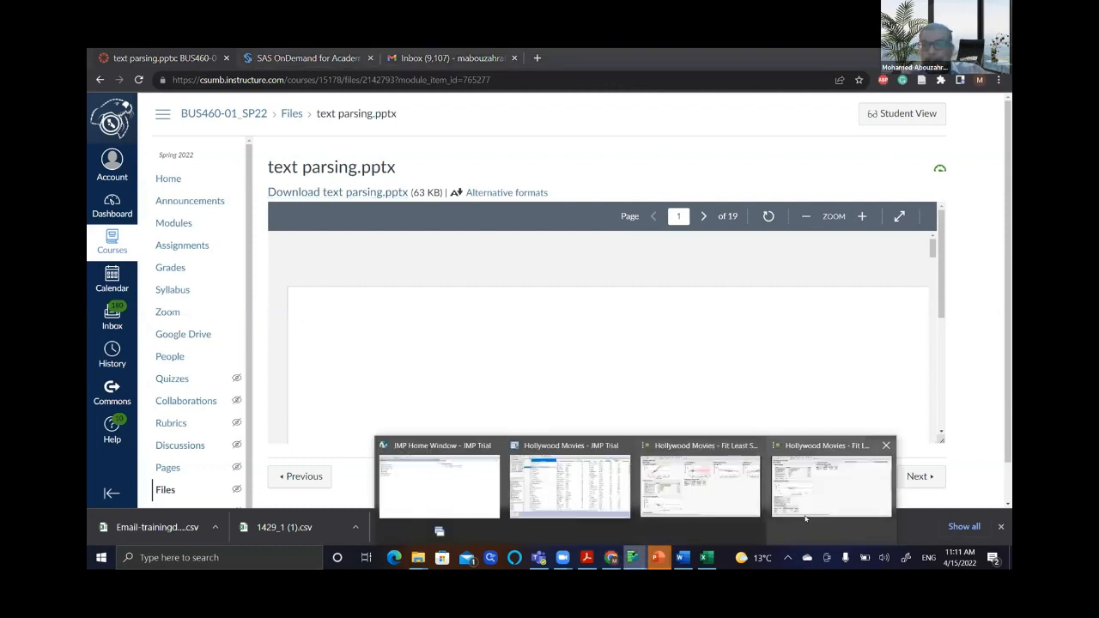
left_click(821, 496)
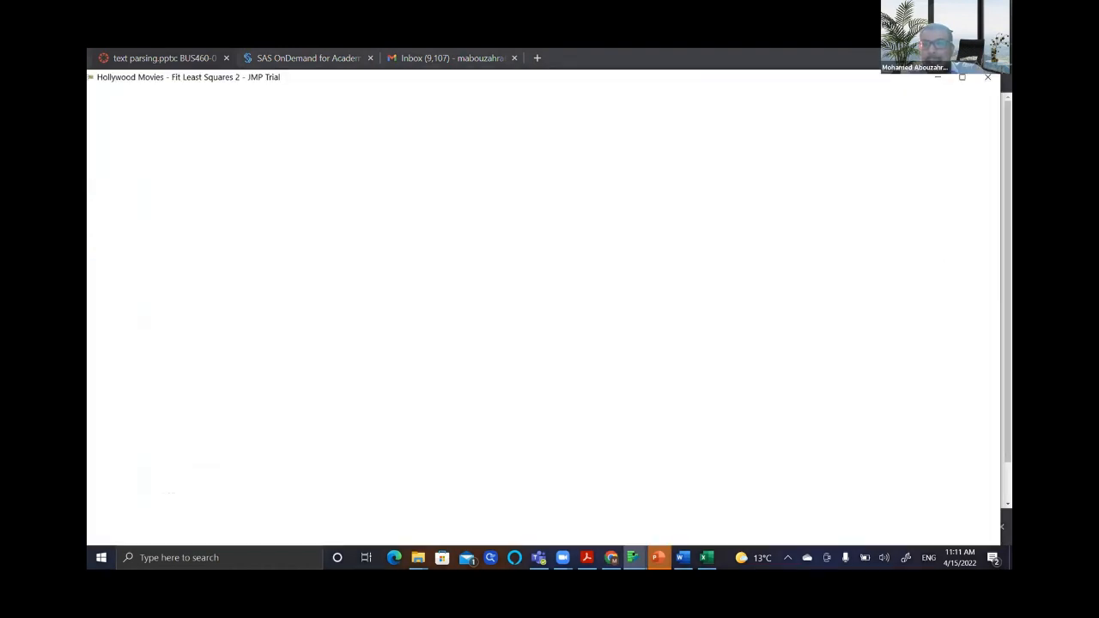
left_click(987, 80)
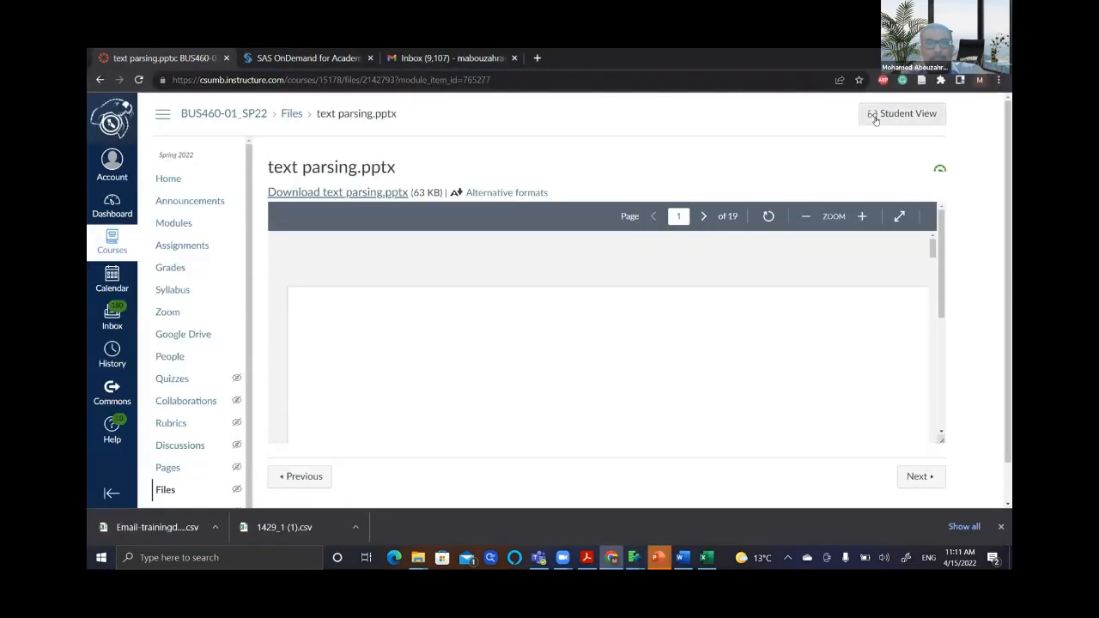
mouse_move(633, 557)
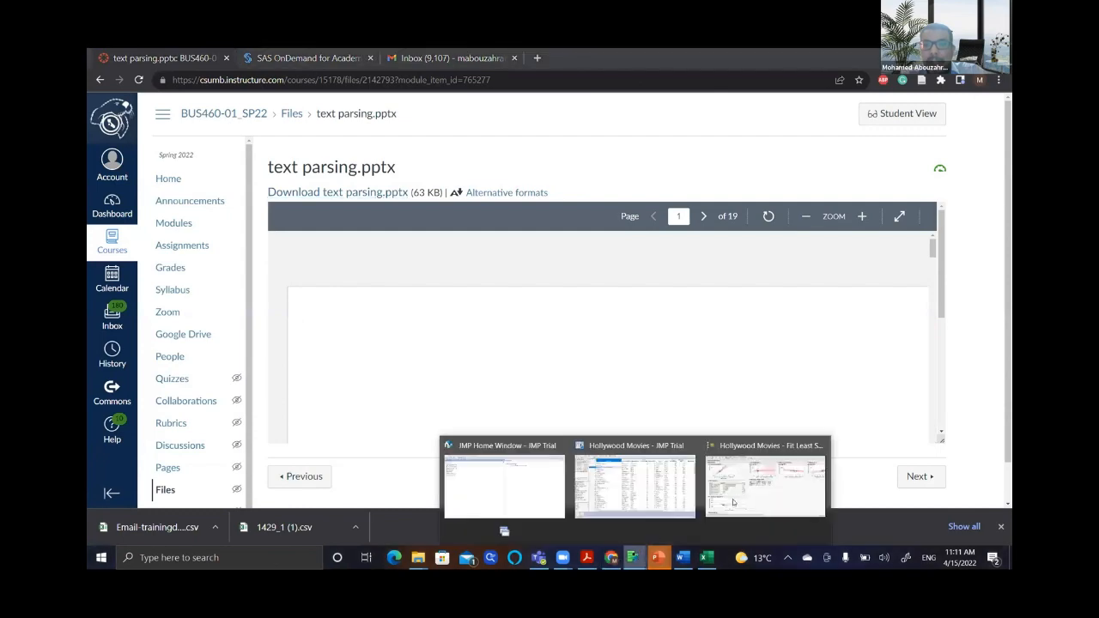
left_click(769, 476)
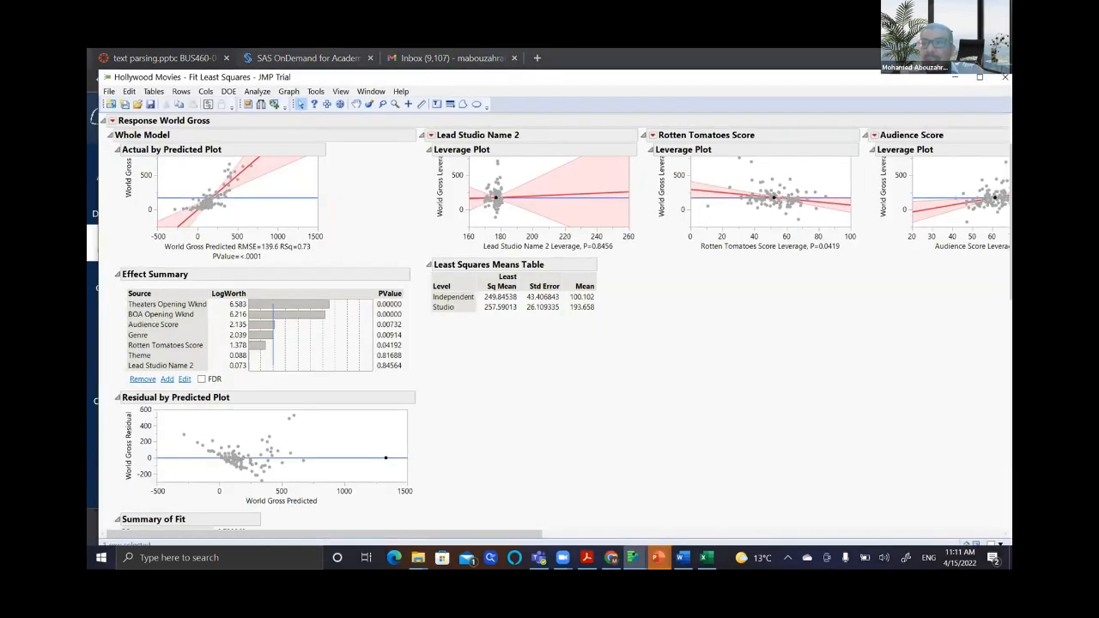
left_click(1004, 77)
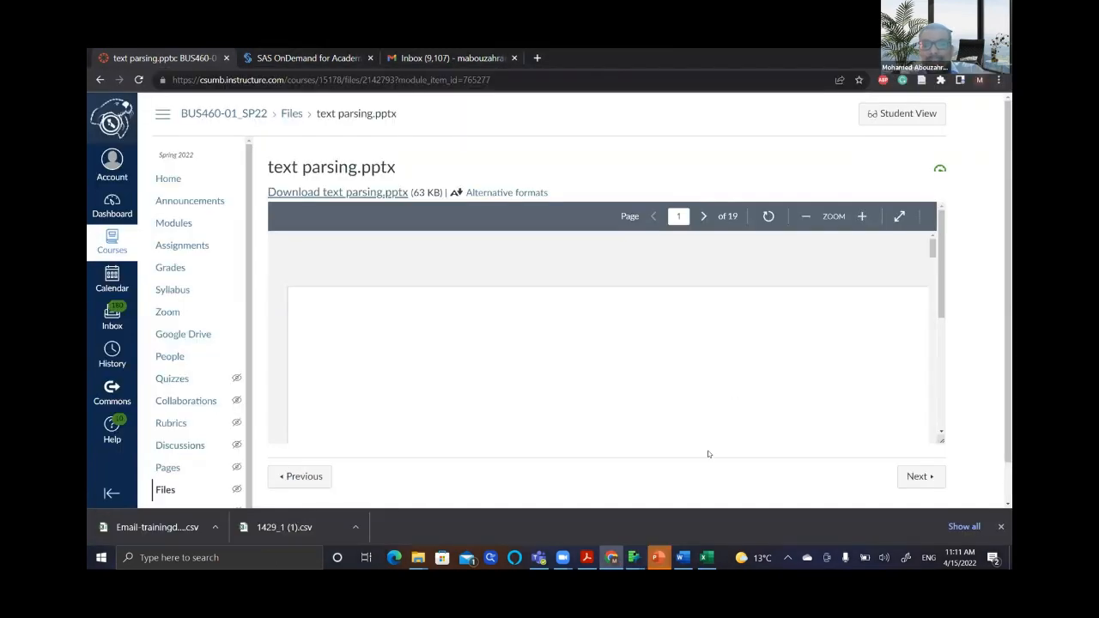
- Close the Hollywood Movies data table in JMP, leaving only the home window open
mouse_move(635, 560)
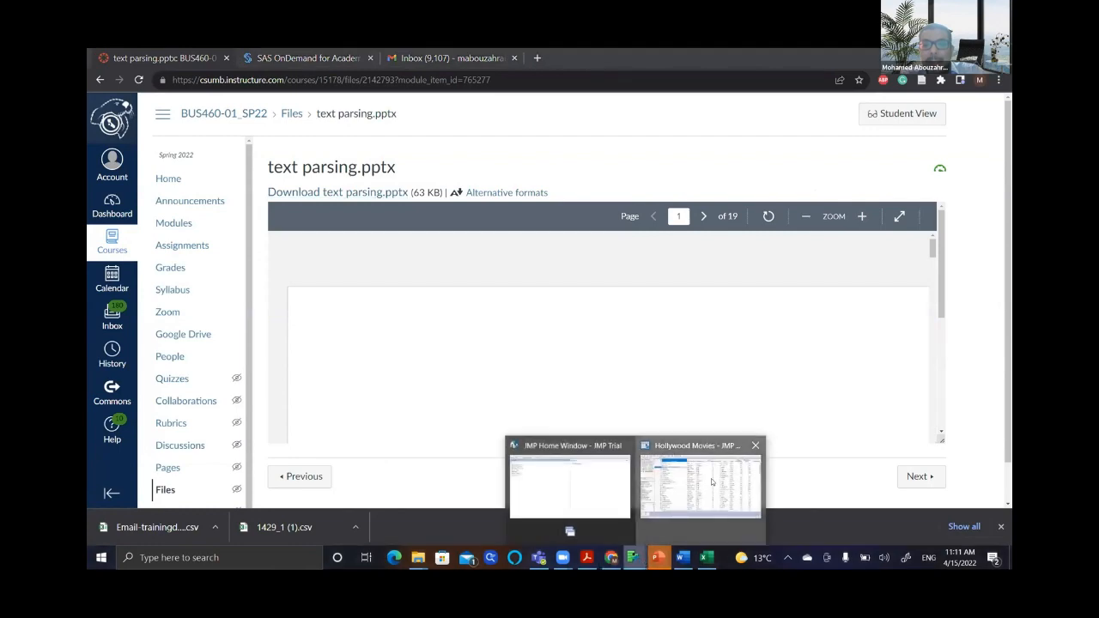
left_click(711, 478)
left_click(1001, 54)
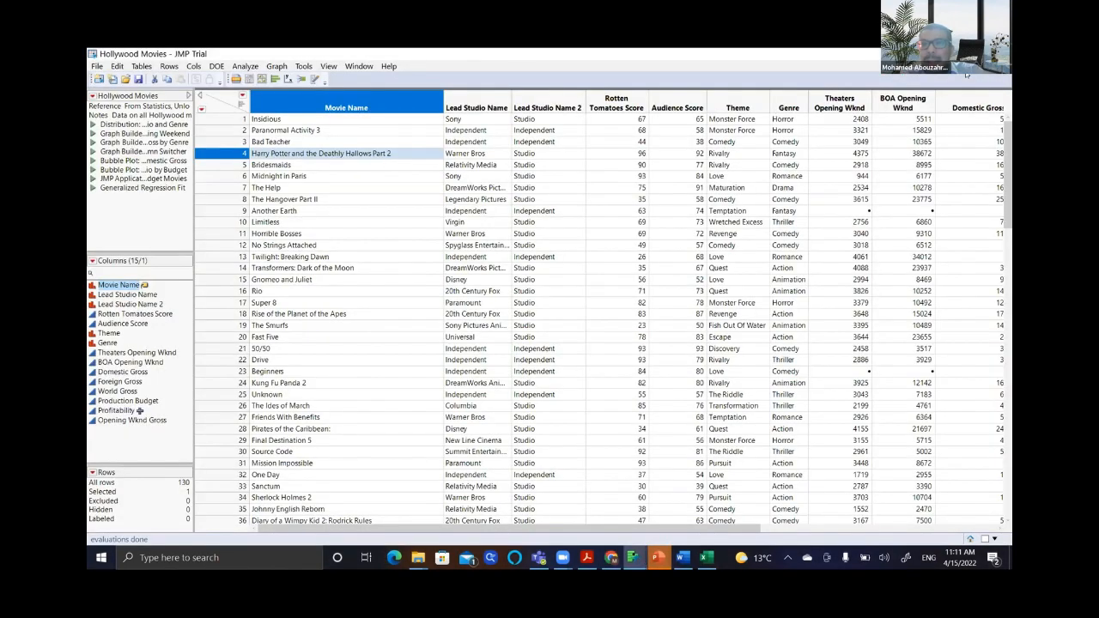
left_click(552, 324)
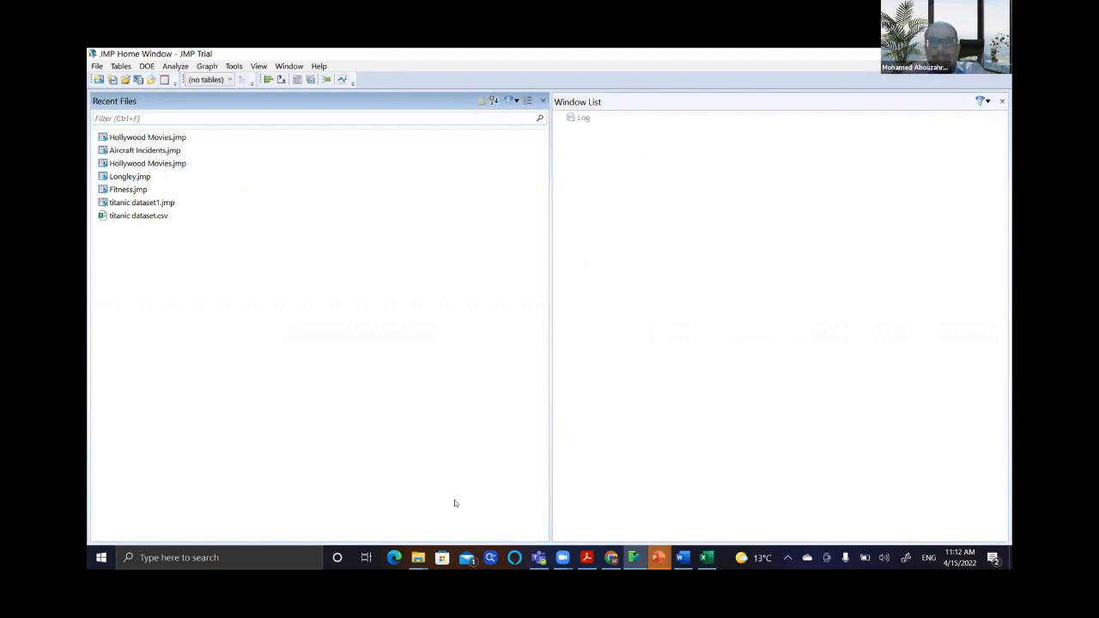
- Switch to Chrome, find the Amazon dataset in the course's modules and download its file 1429_1.csv
left_click(611, 557)
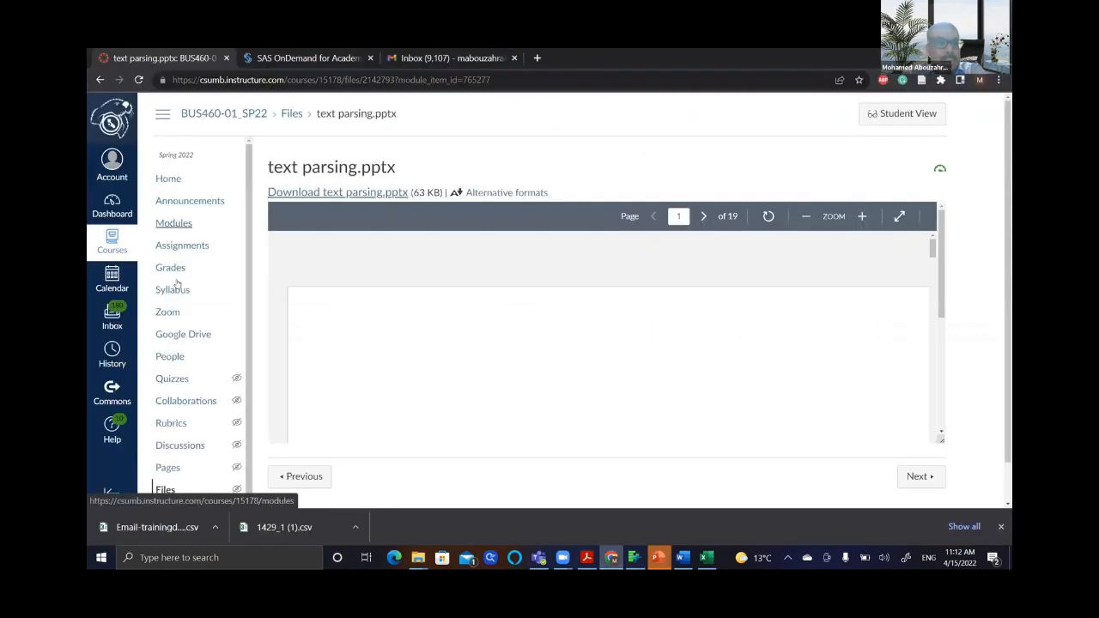
left_click(173, 223)
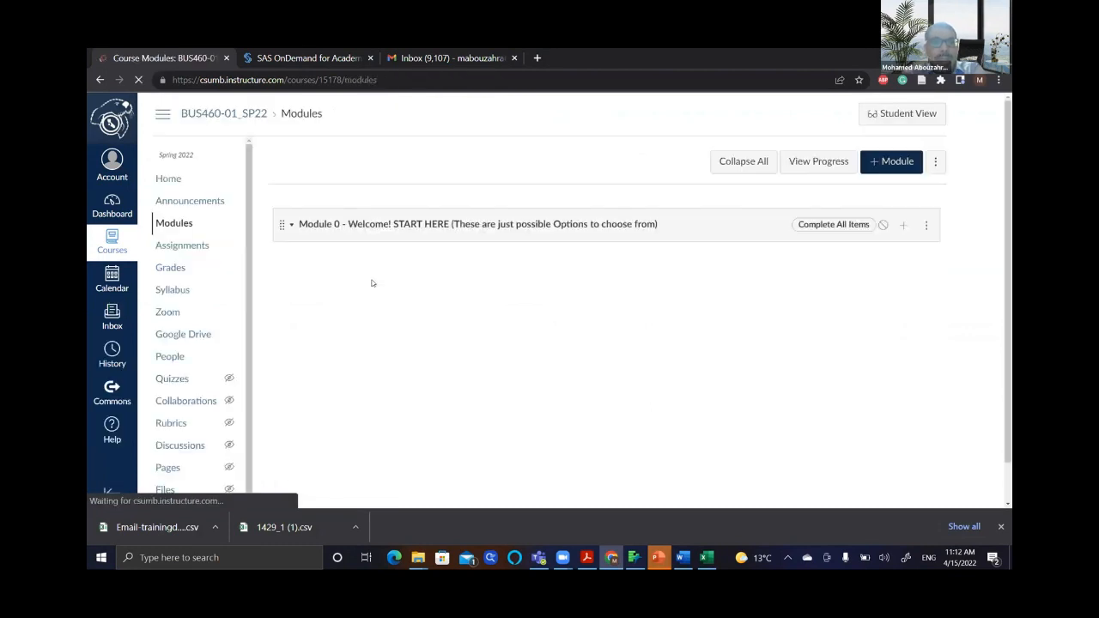
scroll(371, 283, "down", 10)
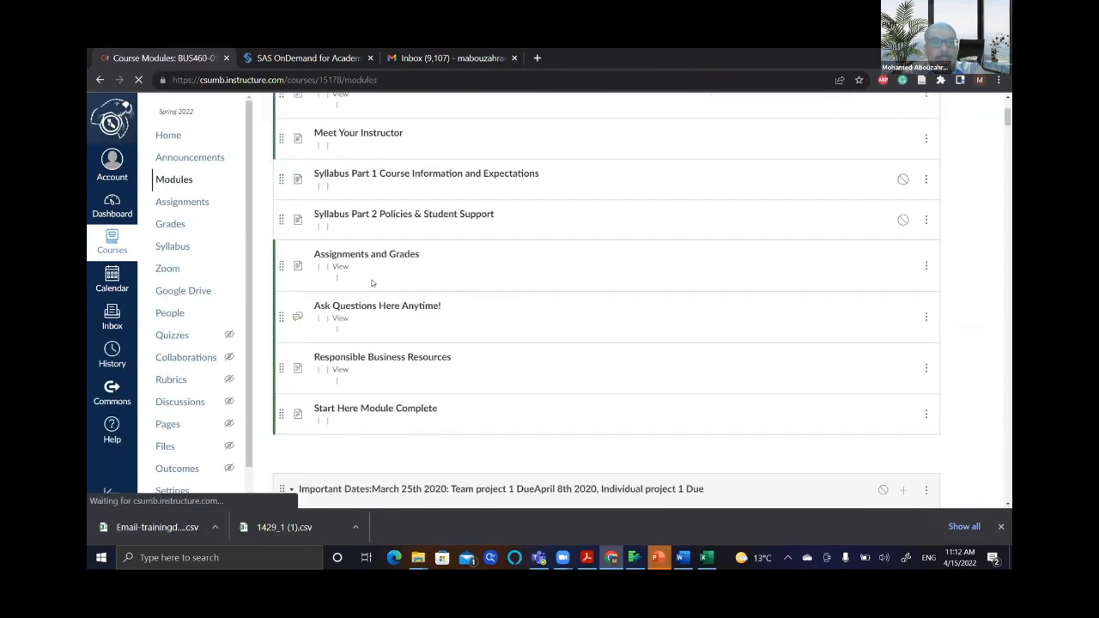
scroll(372, 284, "down", 15)
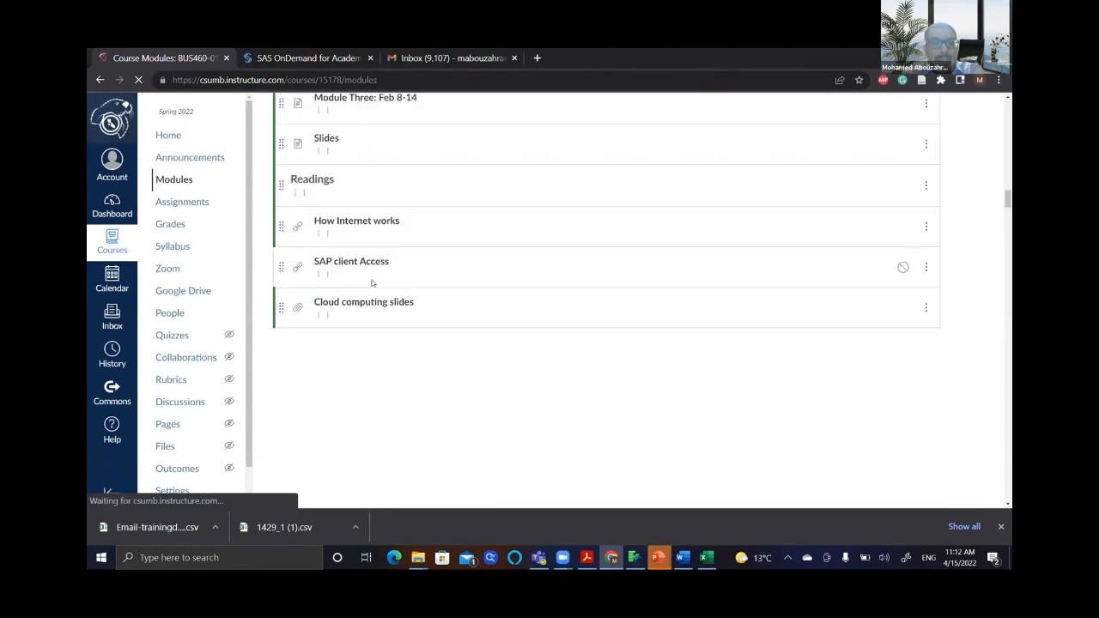
scroll(372, 283, "down", 5)
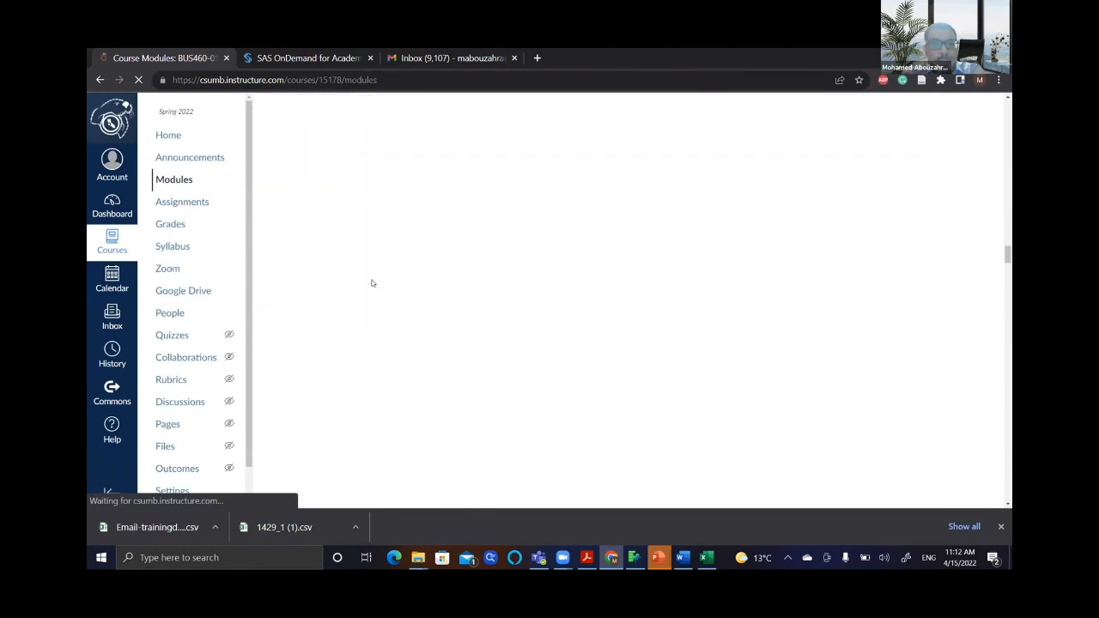
scroll(372, 283, "down", 5)
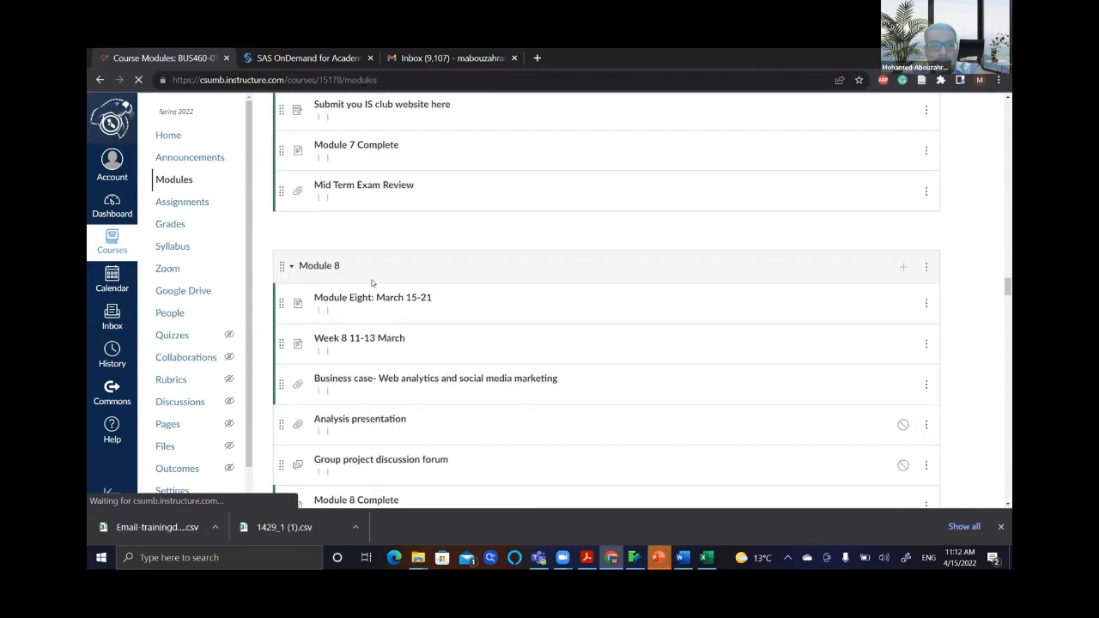
scroll(372, 283, "down", 5)
scroll(372, 284, "down", 3)
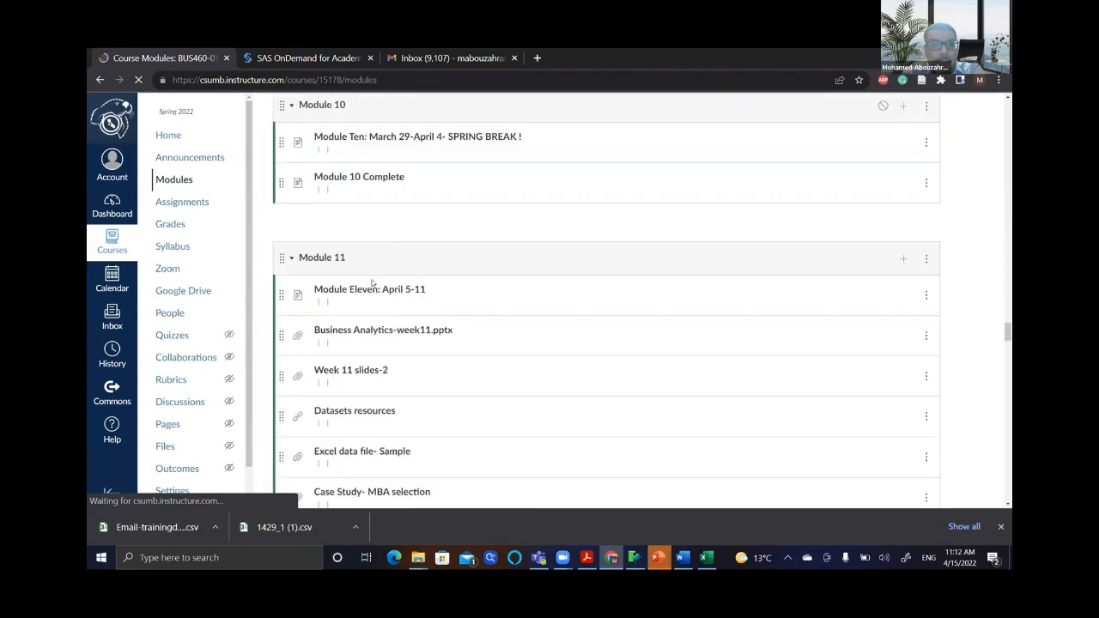
scroll(371, 283, "down", 4)
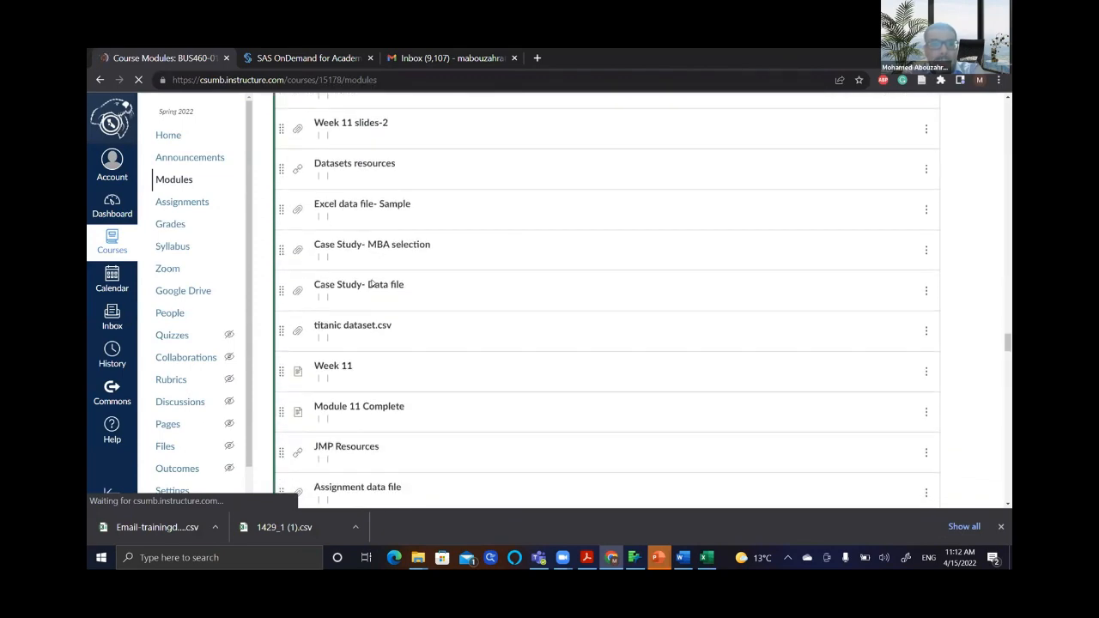
scroll(372, 284, "down", 6)
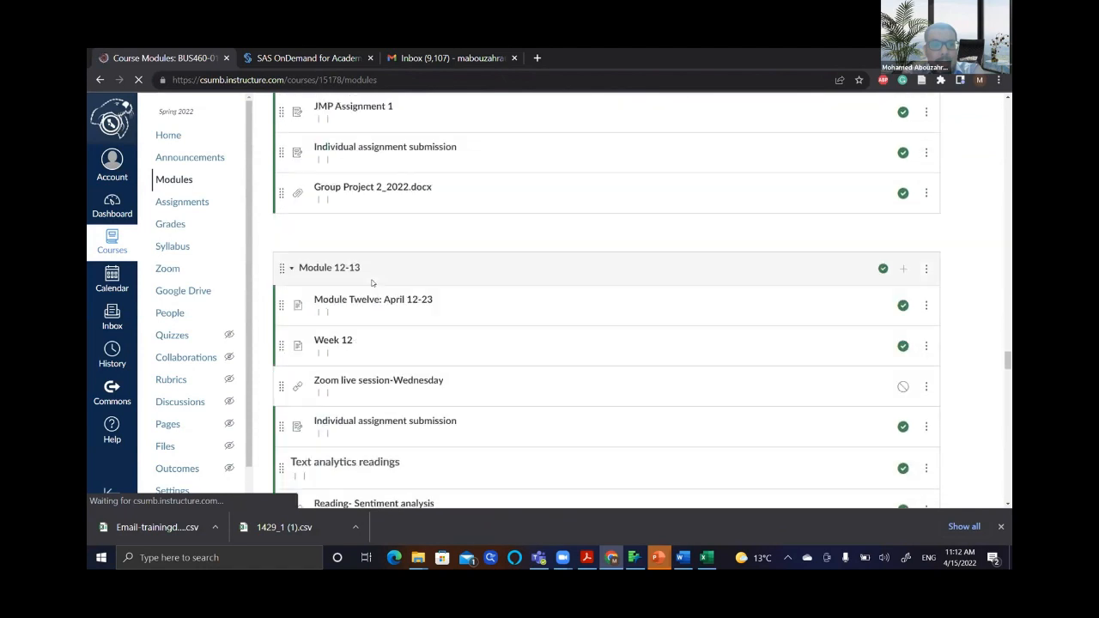
scroll(372, 284, "down", 5)
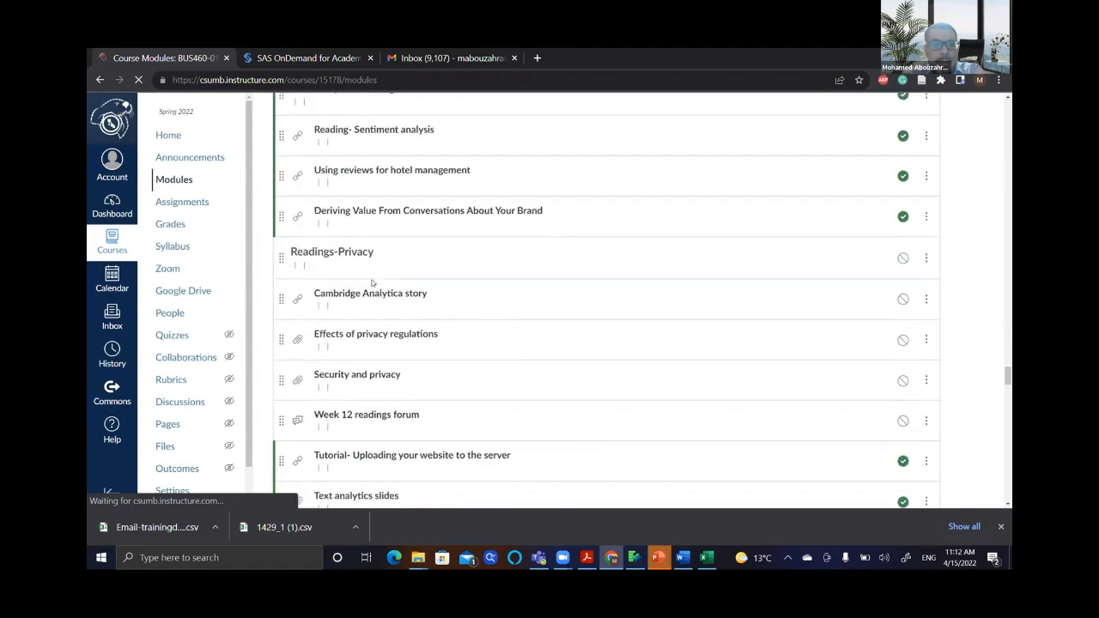
scroll(372, 284, "down", 8)
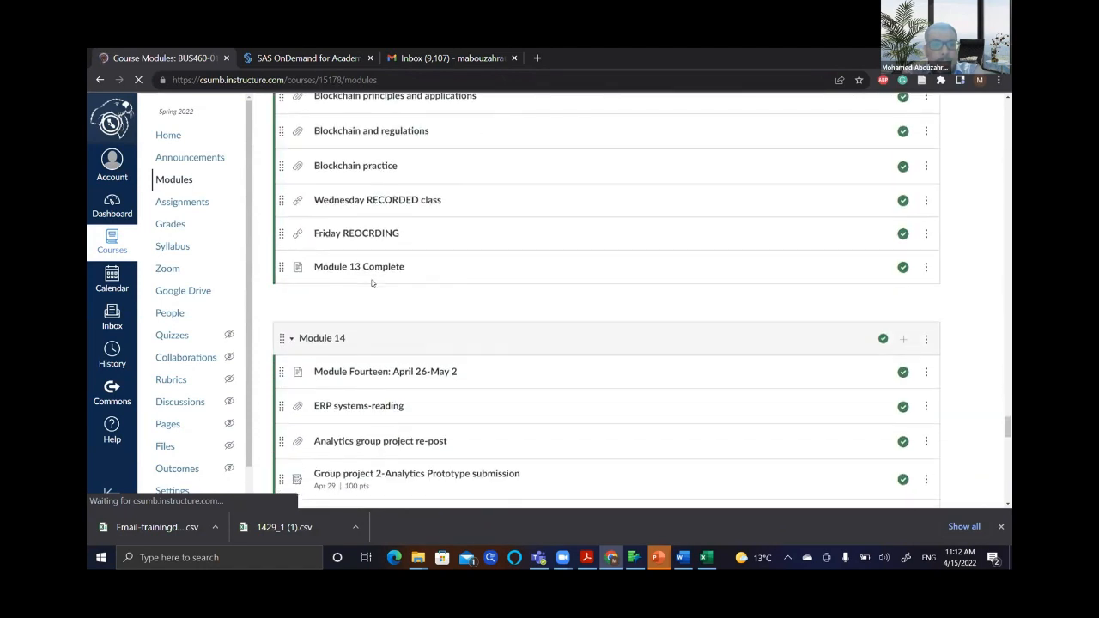
scroll(372, 283, "up", 1)
scroll(371, 283, "up", 3)
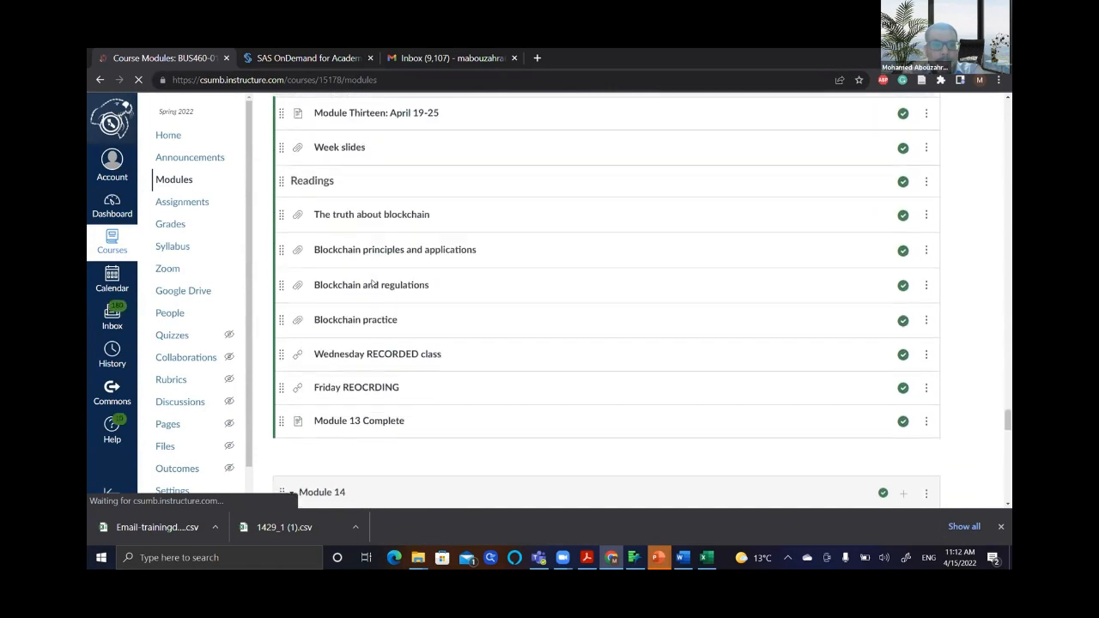
scroll(372, 283, "up", 3)
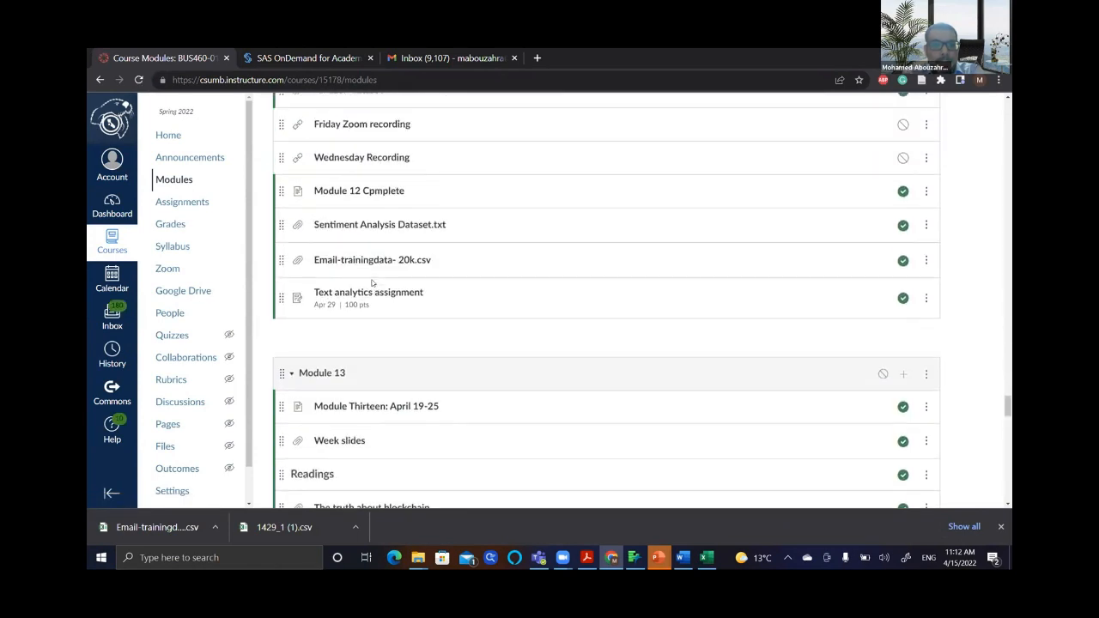
scroll(371, 284, "up", 2)
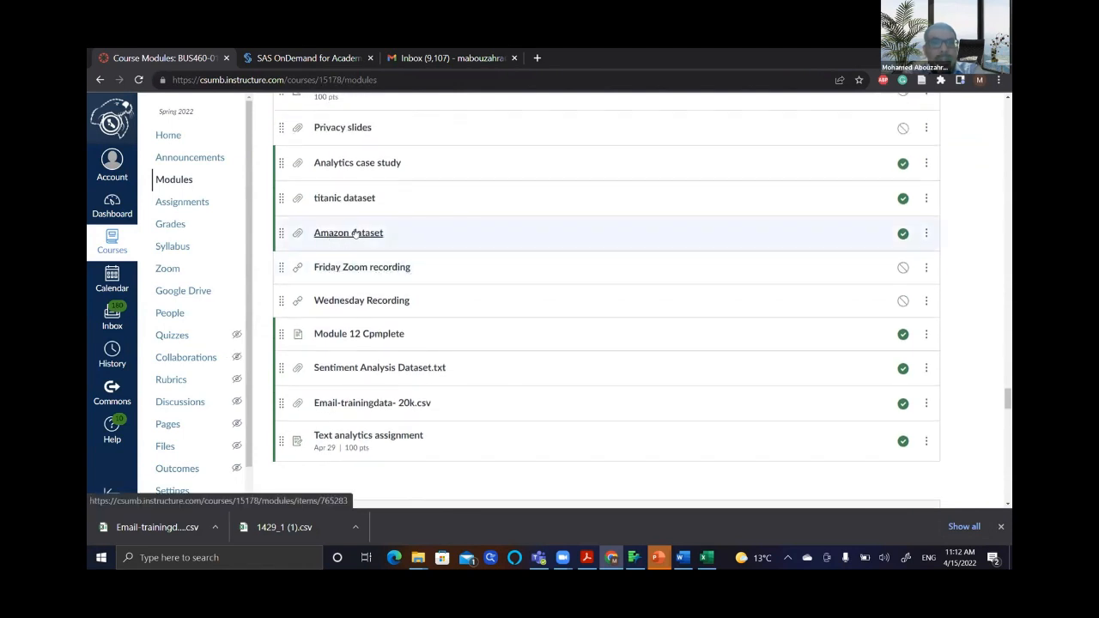
left_click(356, 233)
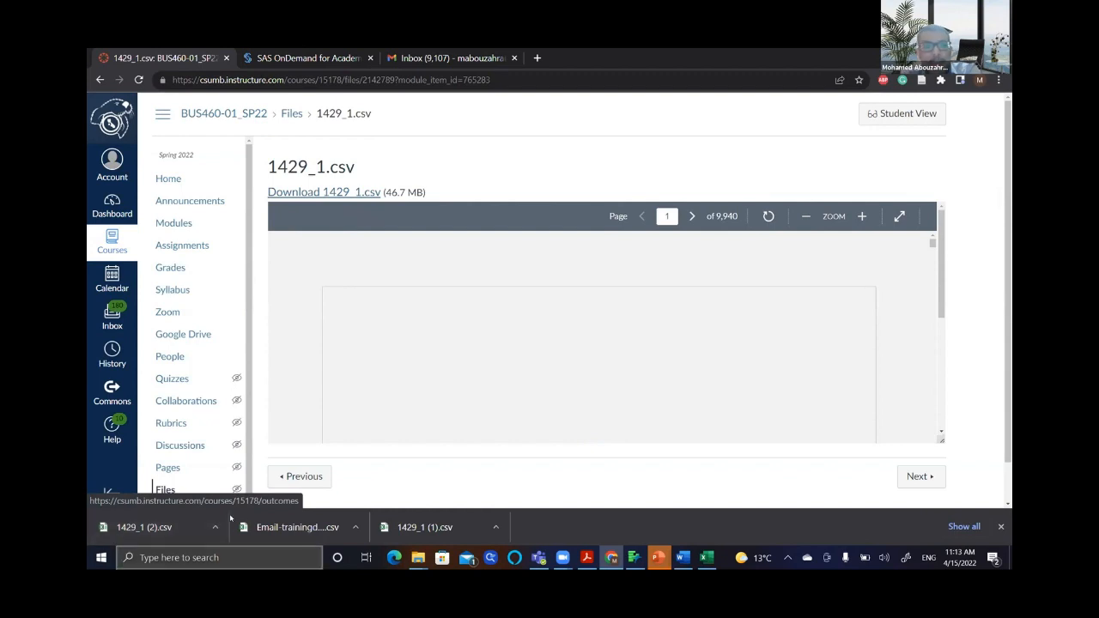
- Switch to JMP and open 1429_1 (2) from the Downloads folder, with the file type set to Data Files
left_click(633, 558)
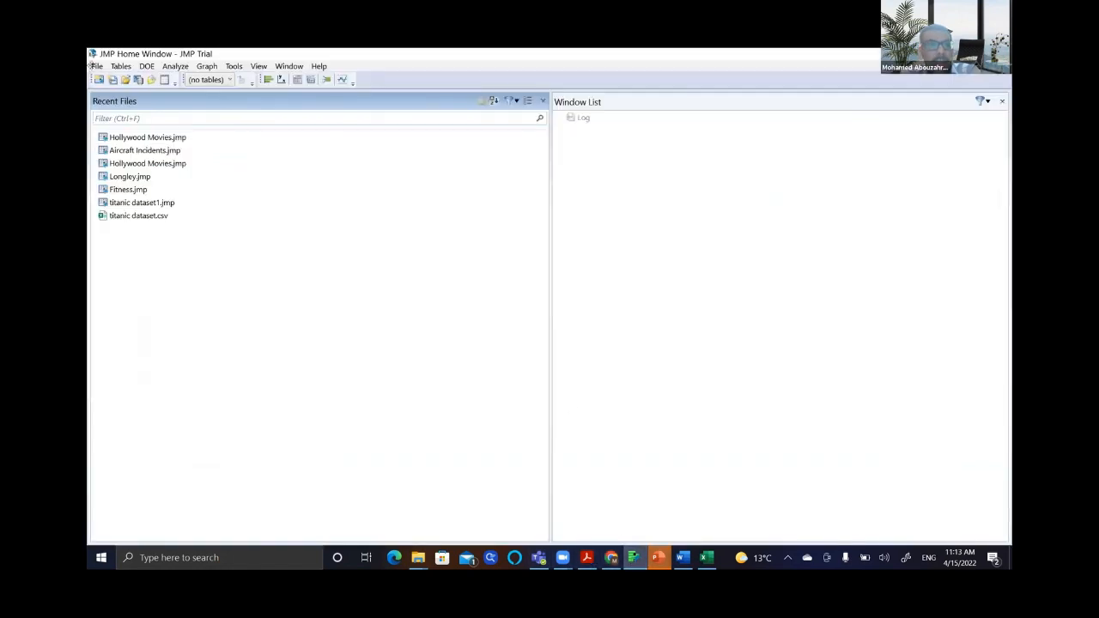
left_click(96, 66)
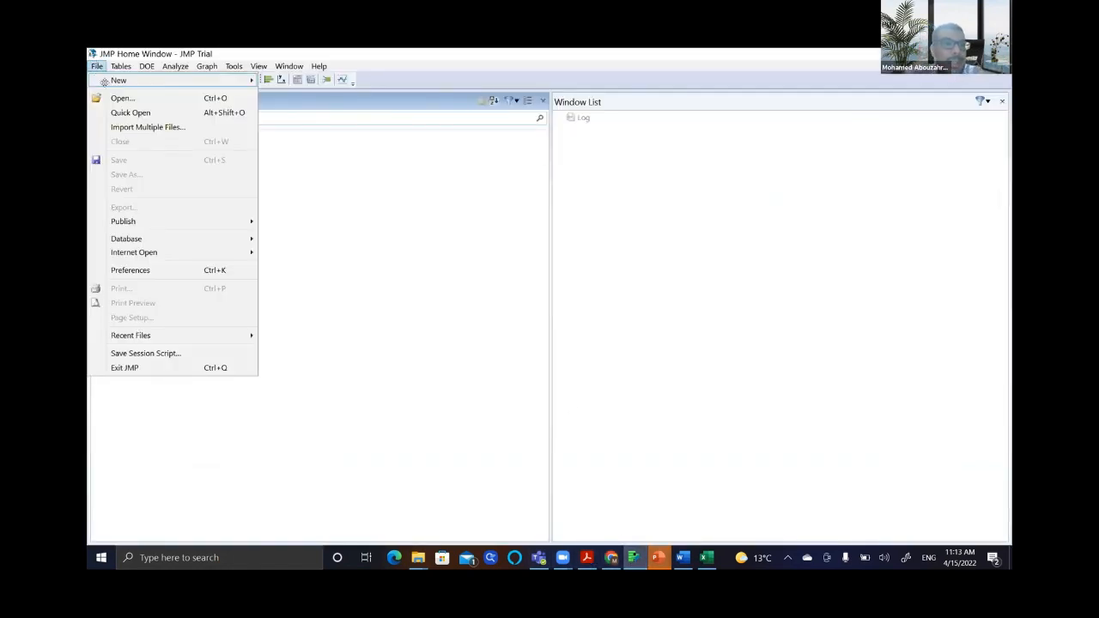
left_click(123, 98)
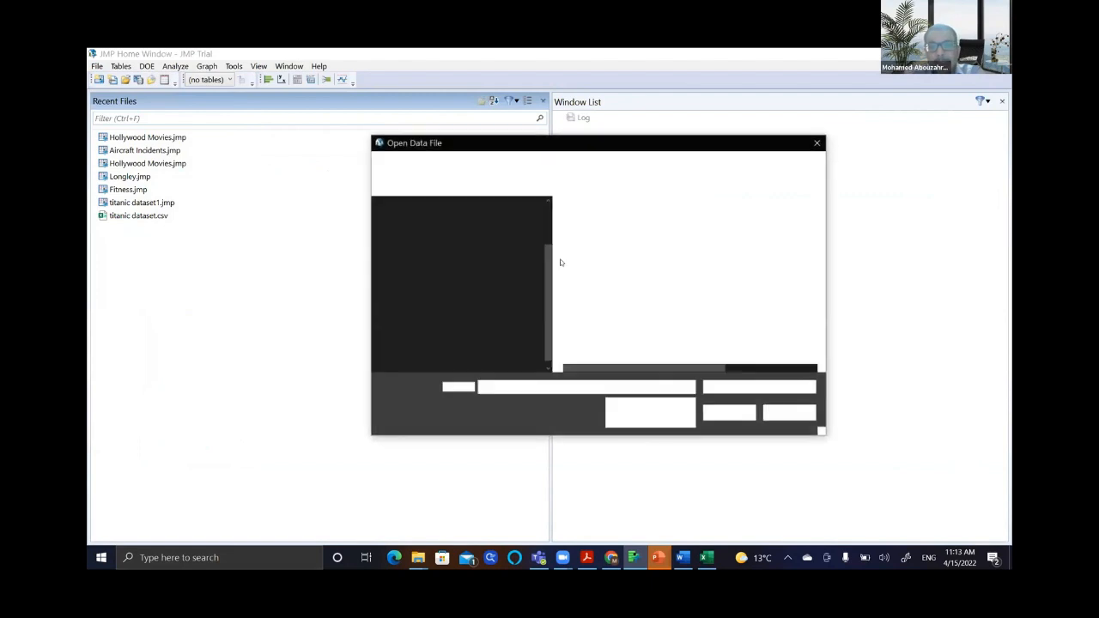
left_click(728, 387)
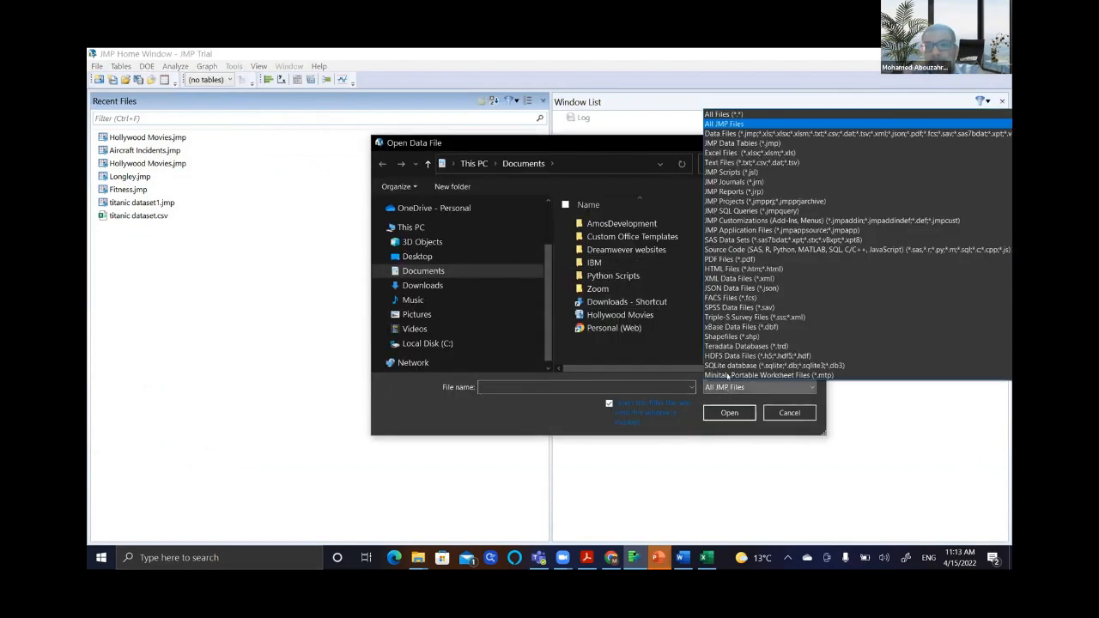
left_click(759, 134)
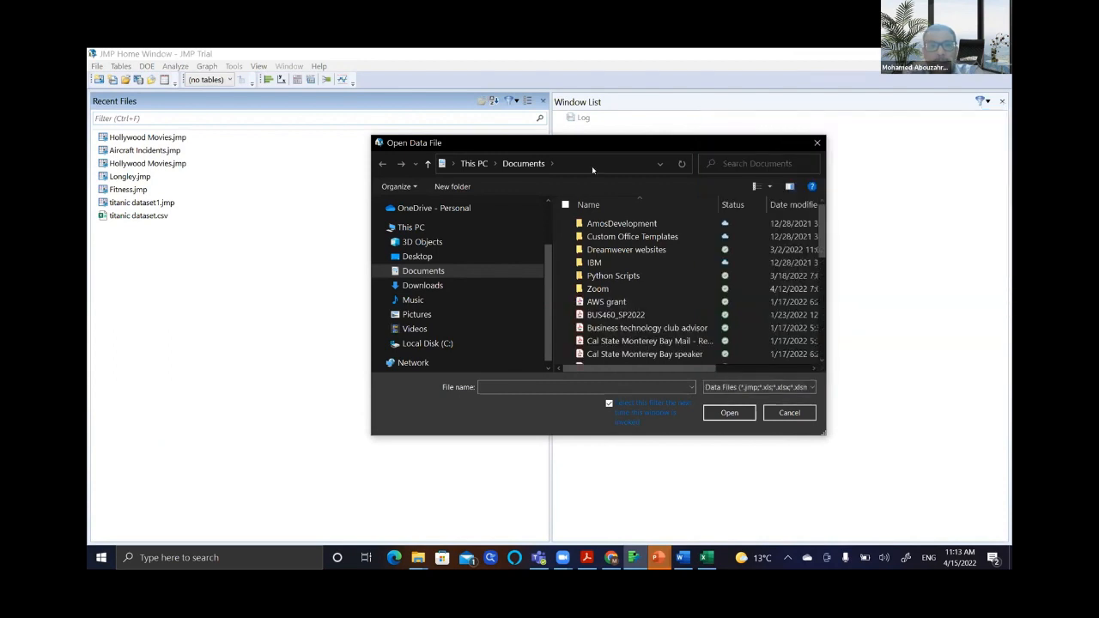
left_click(448, 285)
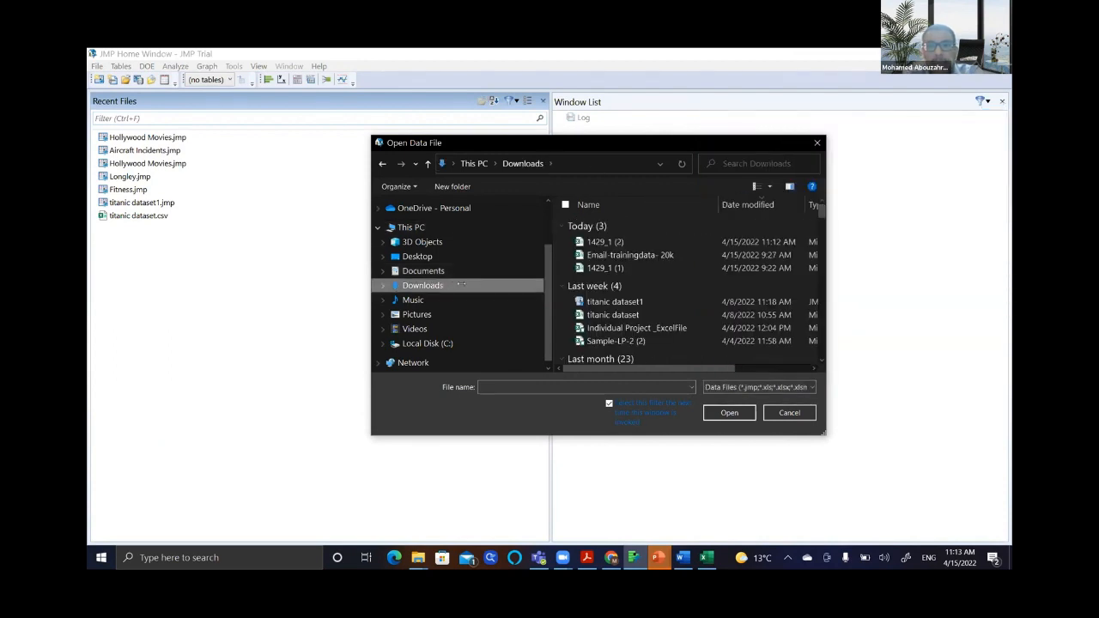
double_click(592, 242)
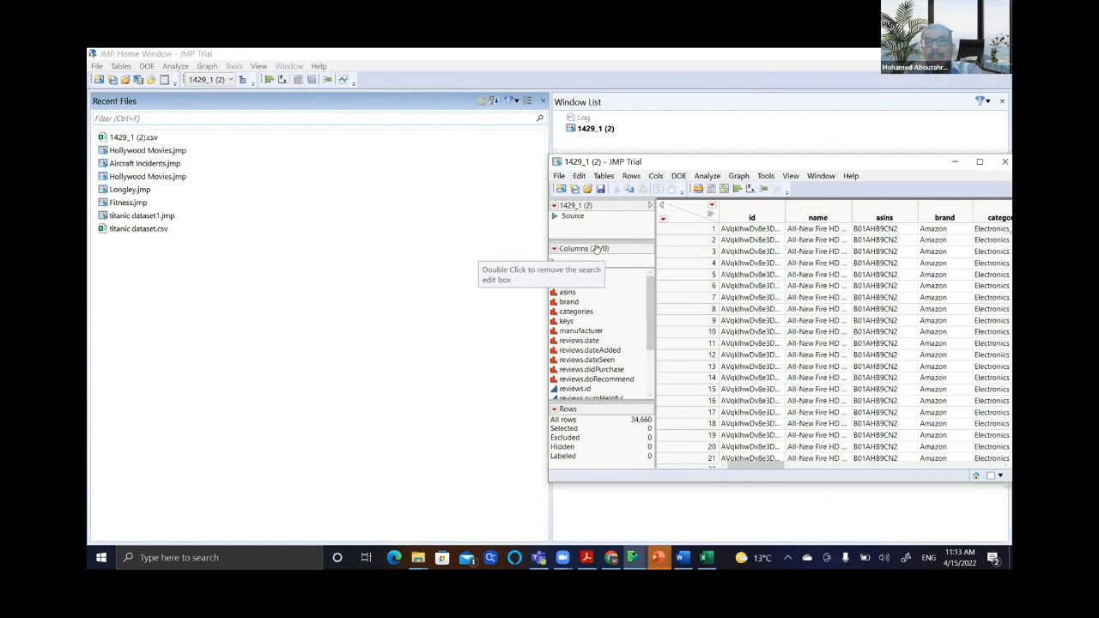
- Maximize the 1429_1 (2) data table and widen the reviews.text column to show more of each review
left_click(979, 162)
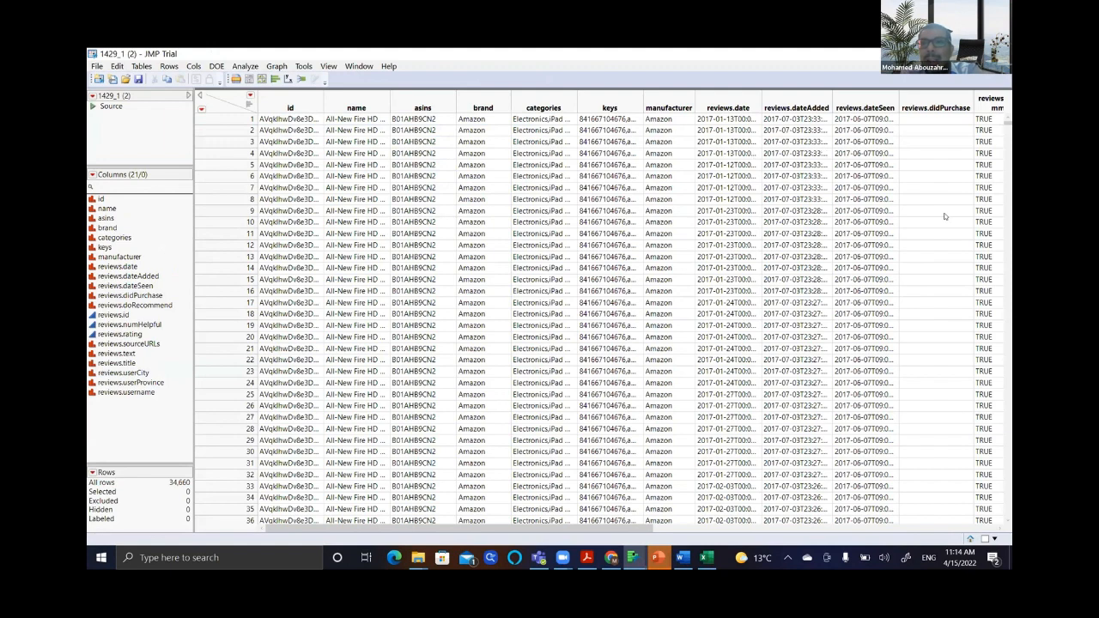
left_click(777, 528)
left_click(805, 526)
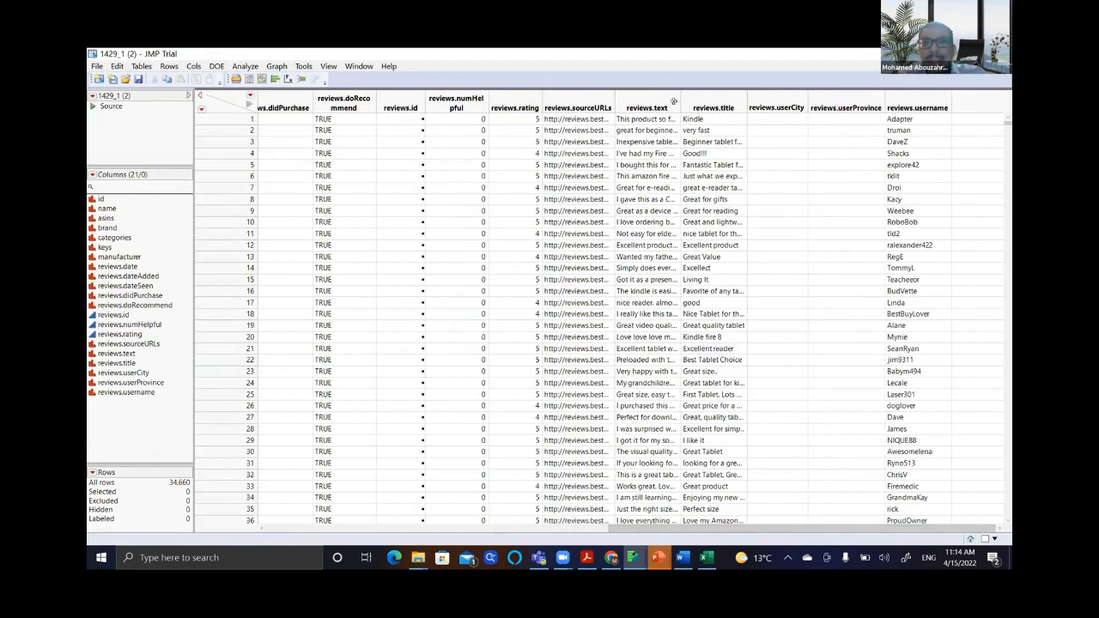
left_click_drag(679, 97, 787, 100)
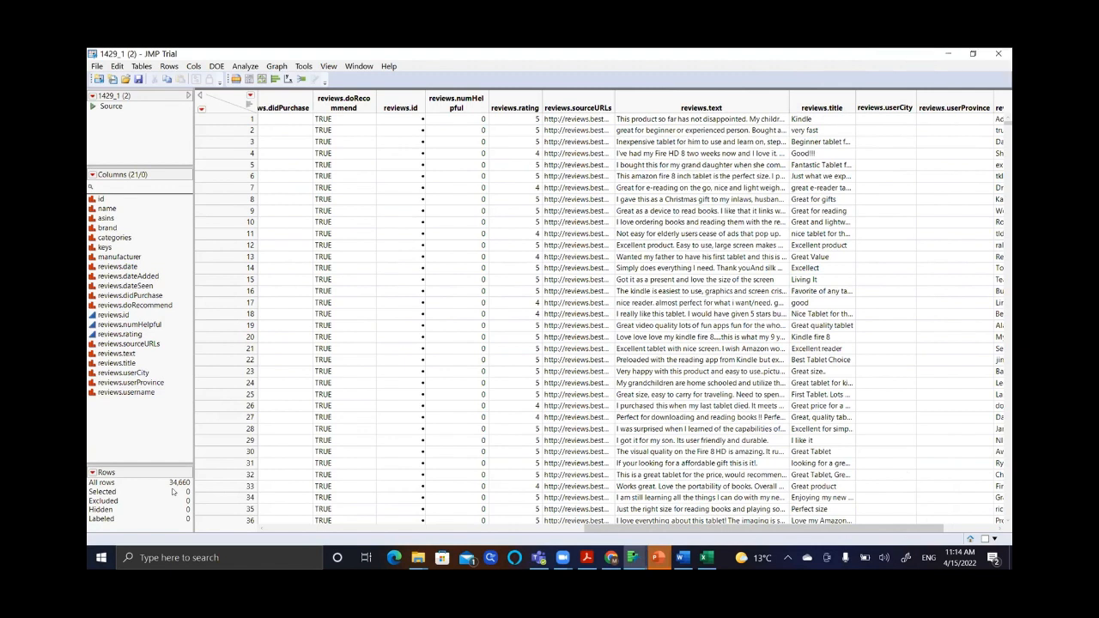
- Switch to Chrome, try to return from the 1429_1.csv page to the course modules, and exit the unresponsive page
left_click(613, 559)
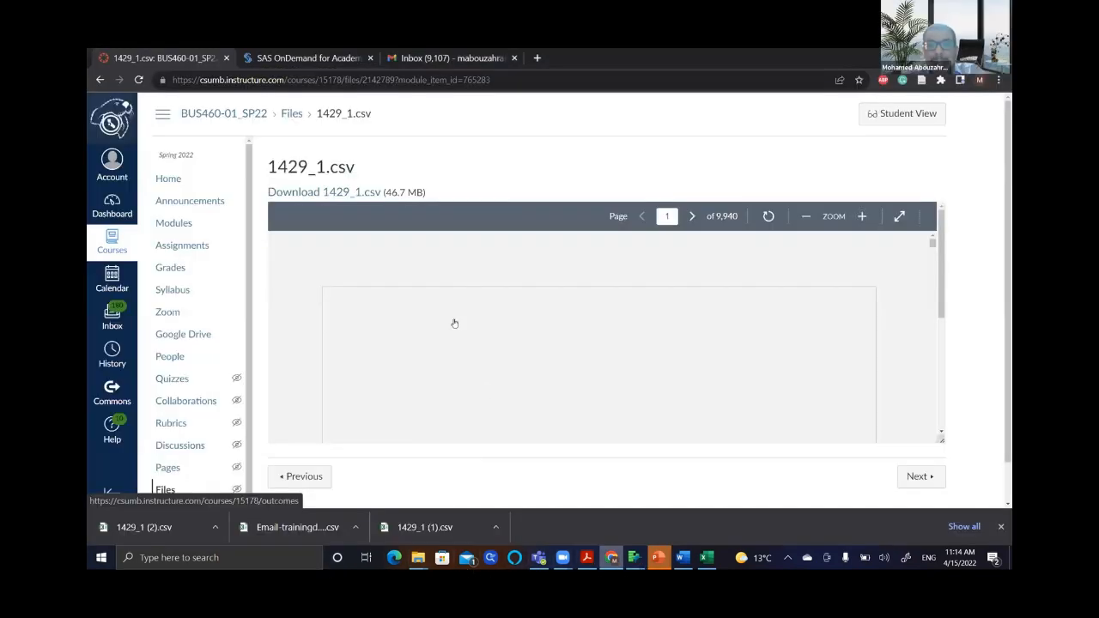
left_click(99, 80)
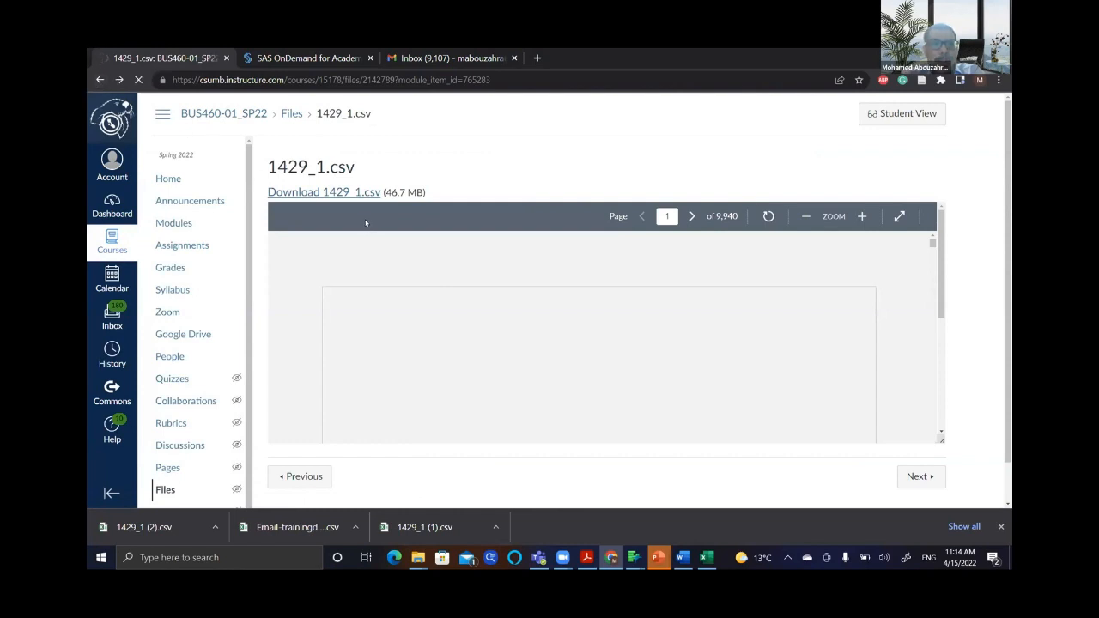
left_click(176, 223)
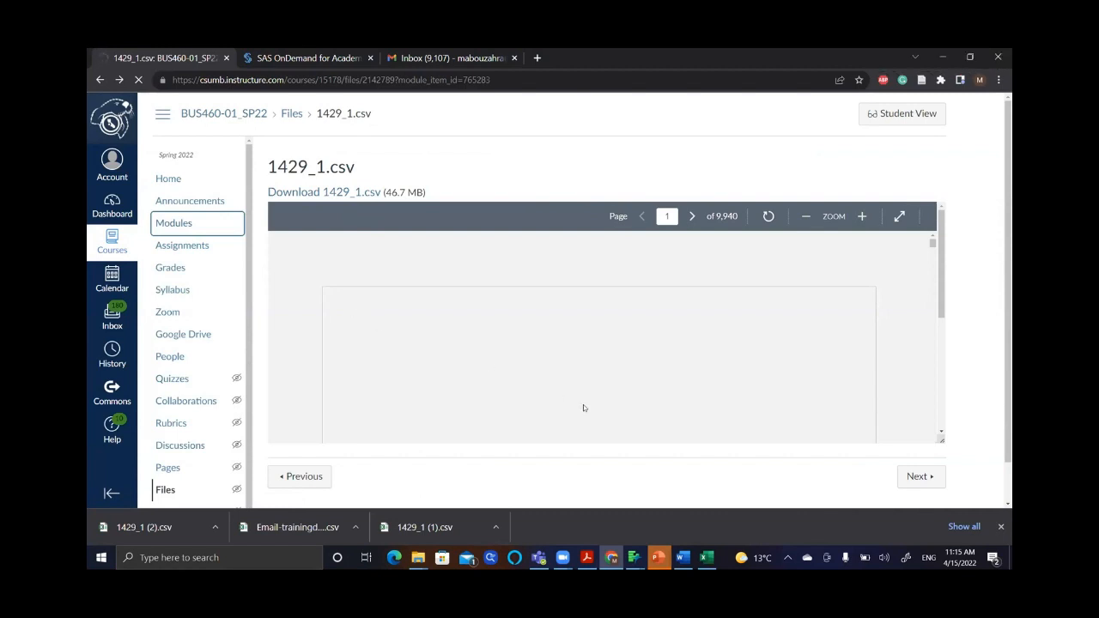
left_click(787, 557)
left_click(788, 557)
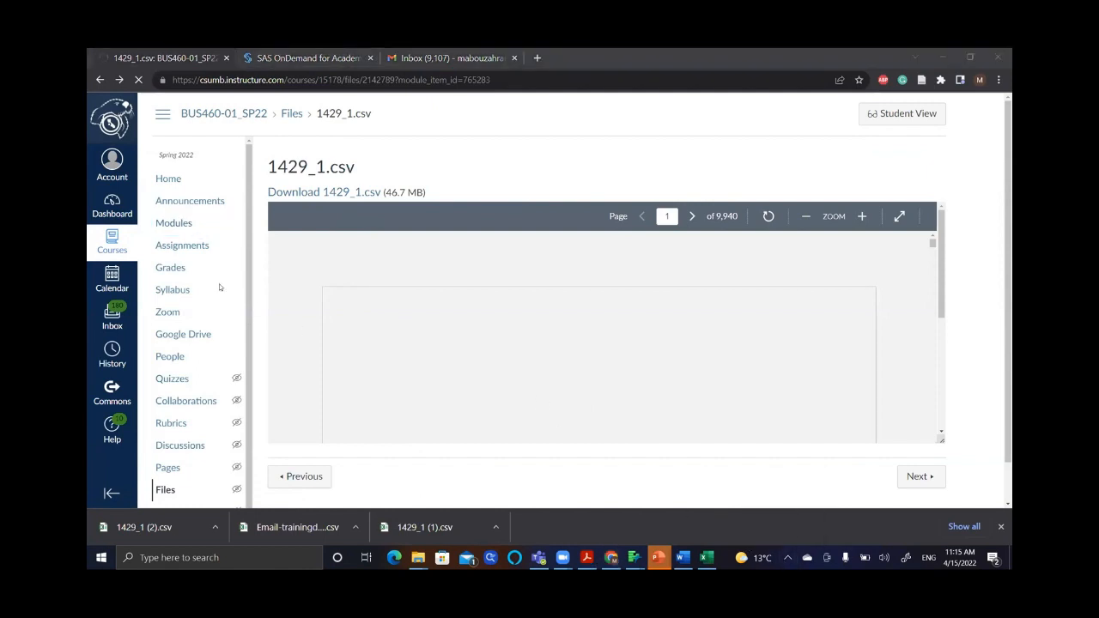
left_click(169, 225)
left_click(168, 225)
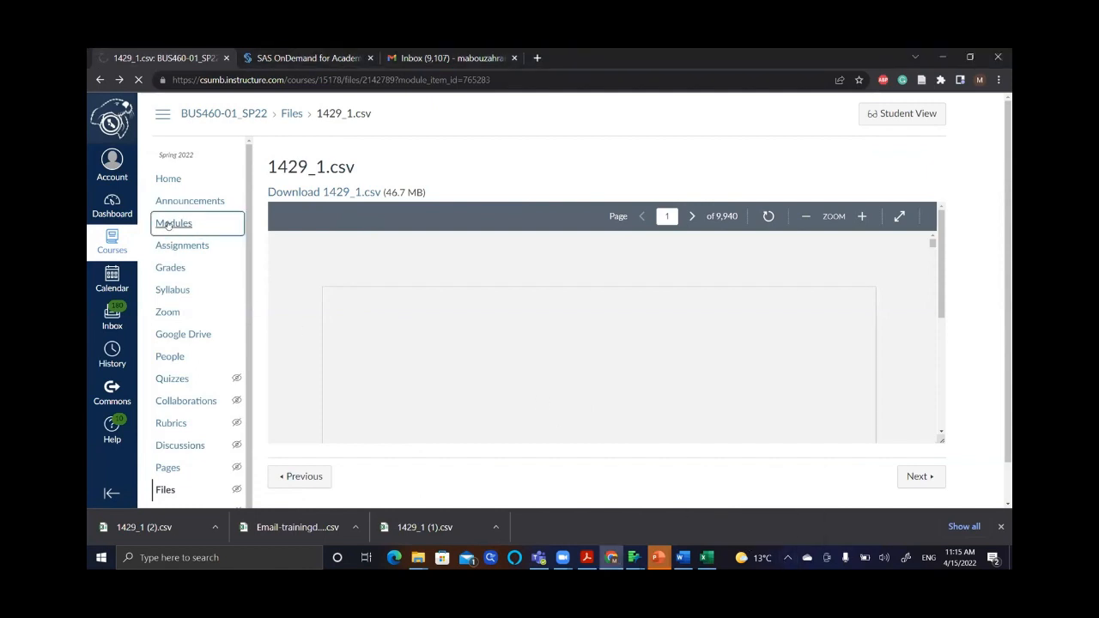
right_click(102, 81)
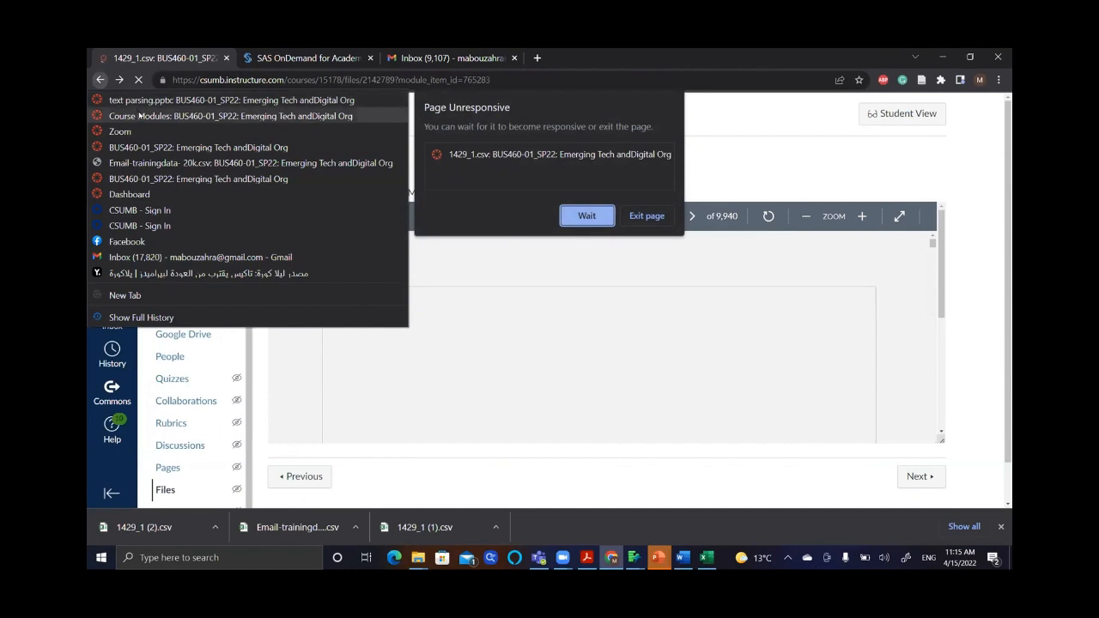
left_click(139, 115)
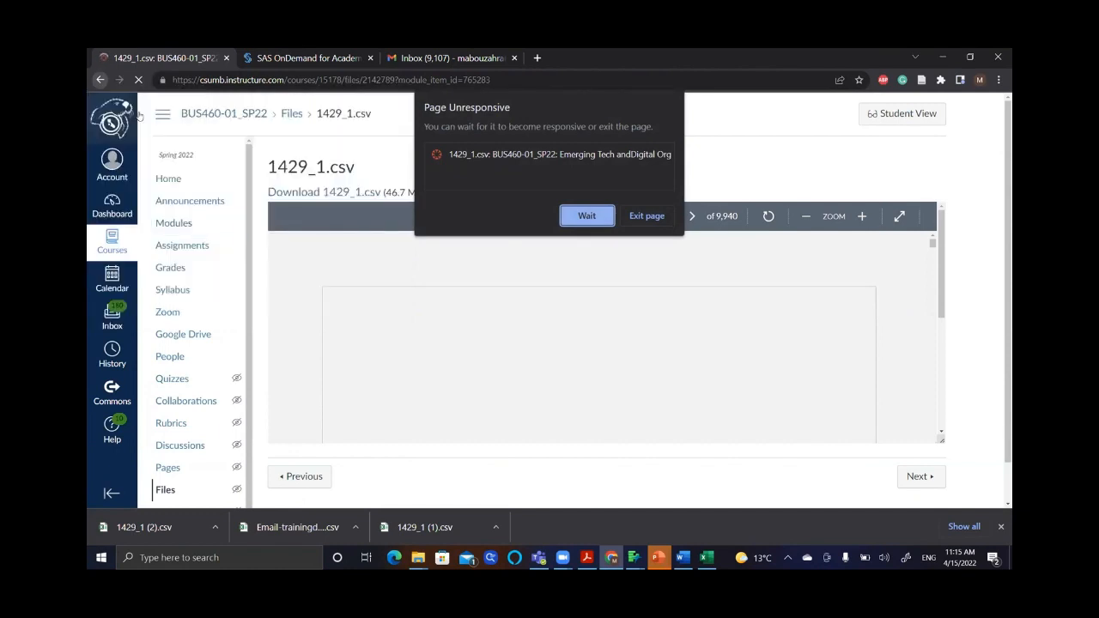
left_click(645, 216)
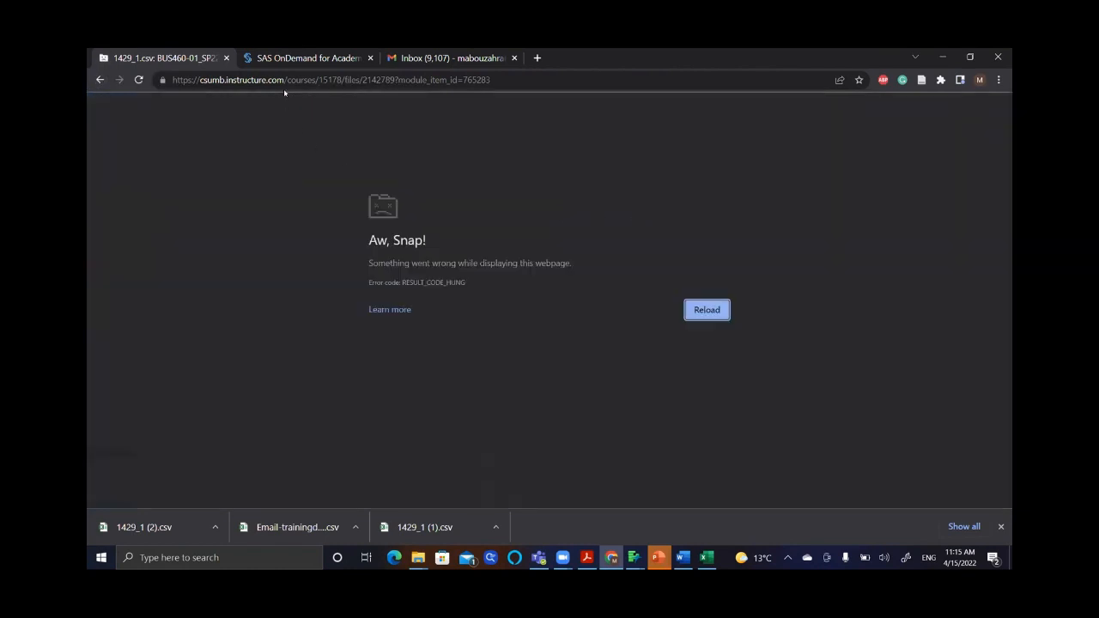
- Look up canvas from the address bar and open the suggested CSUMB sign-in address to load the Canvas dashboard
left_click(292, 81)
type("can")
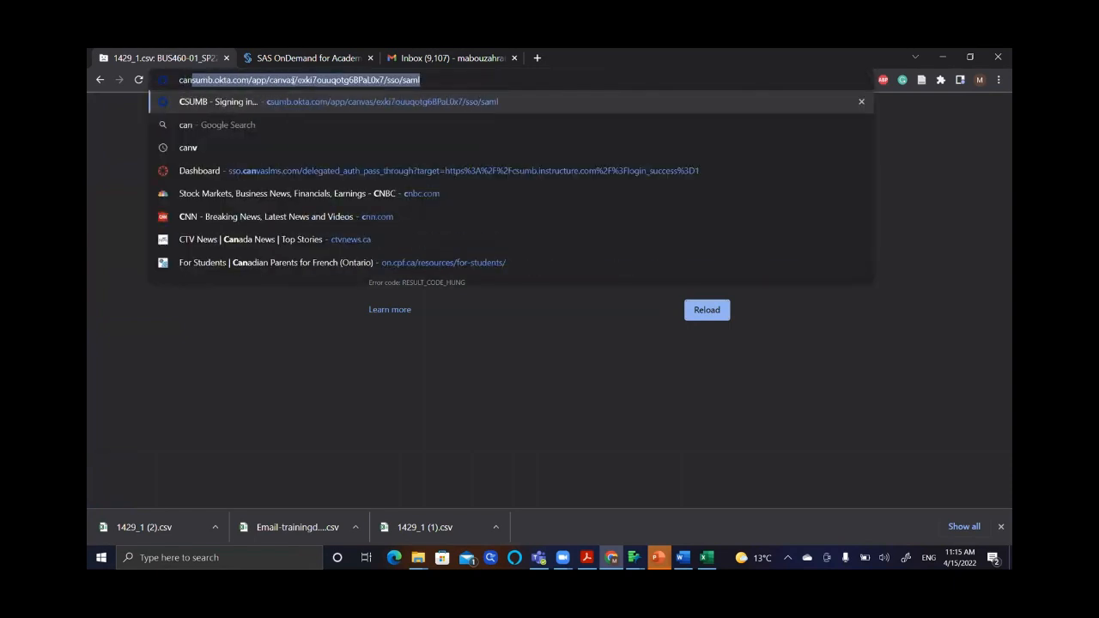
type("vas")
key("Return")
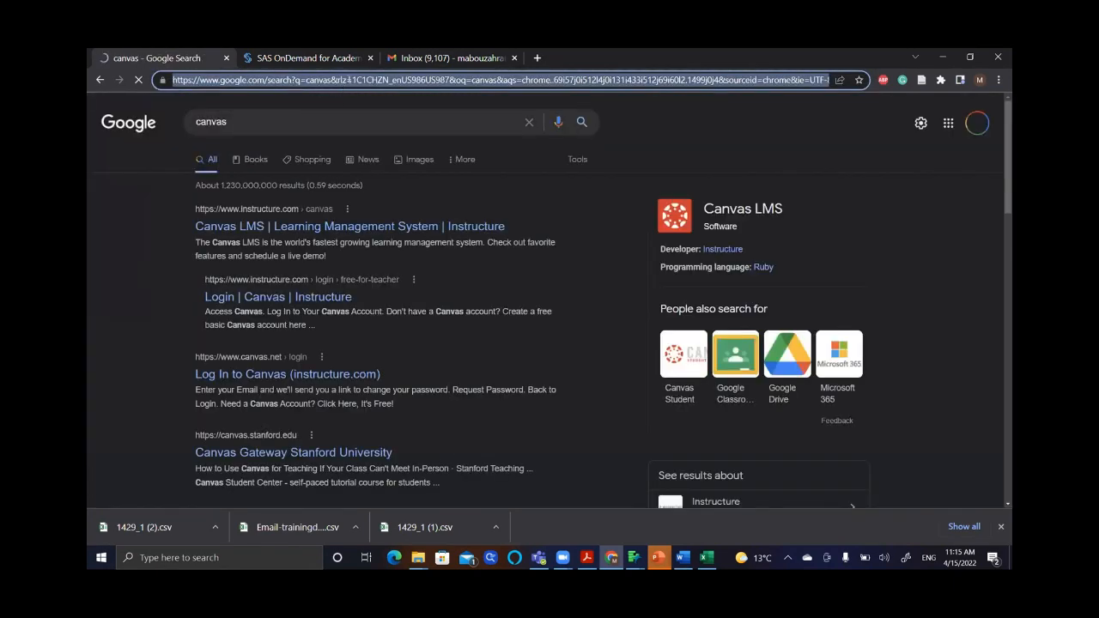
type("canvas")
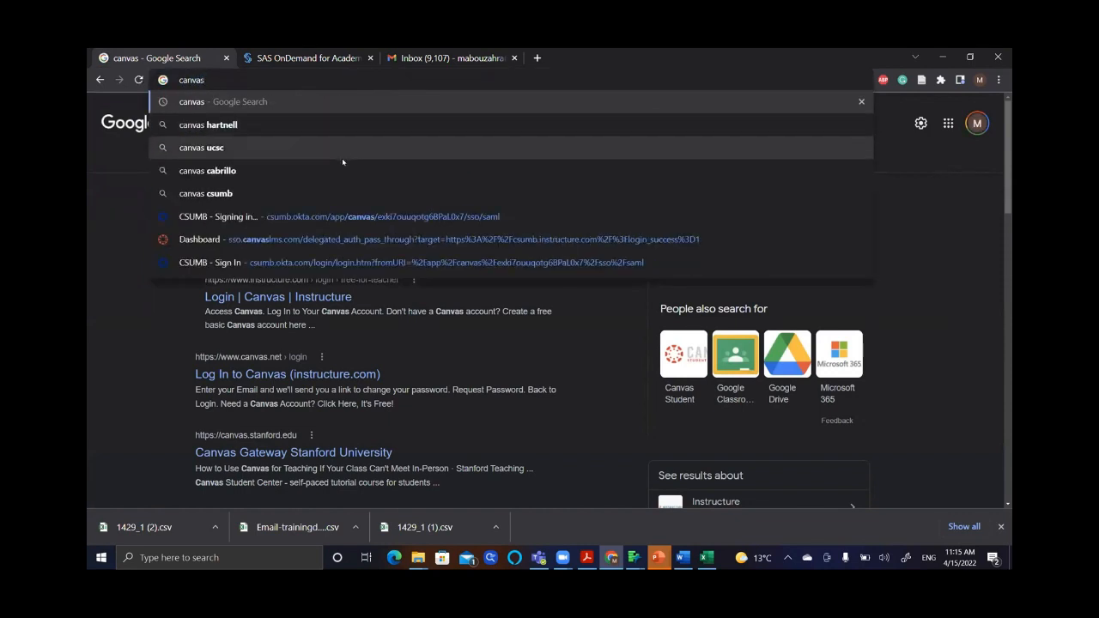
left_click(342, 216)
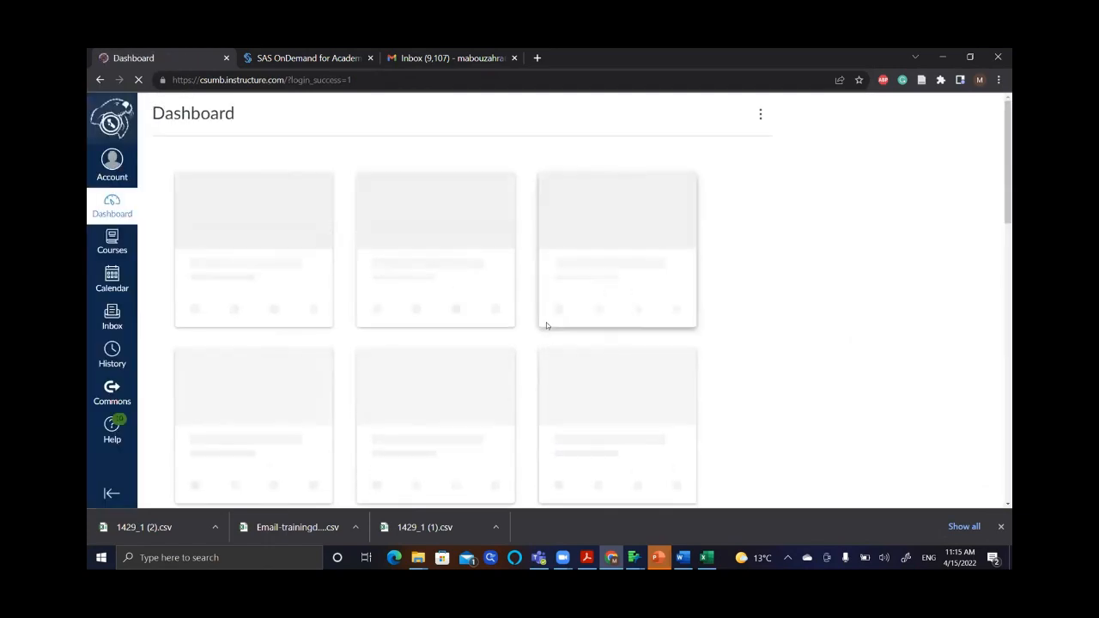
- Open the BUS460-01_SP22 Emerging Tech course from the Canvas dashboard
scroll(546, 325, "down", 1)
scroll(546, 327, "down", 3)
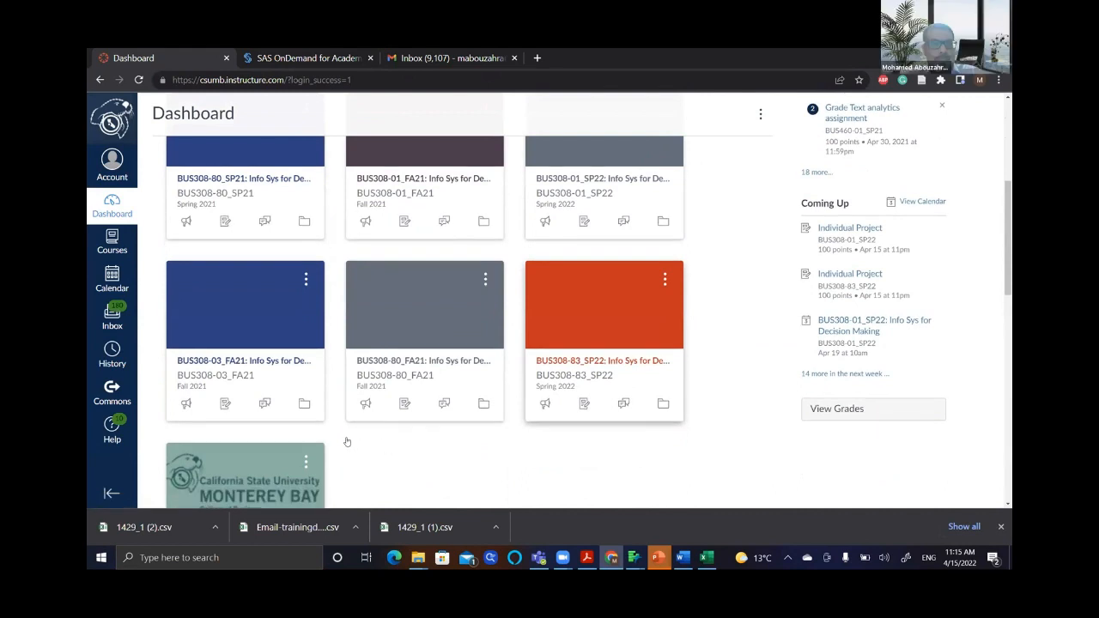
scroll(249, 460, "down", 1)
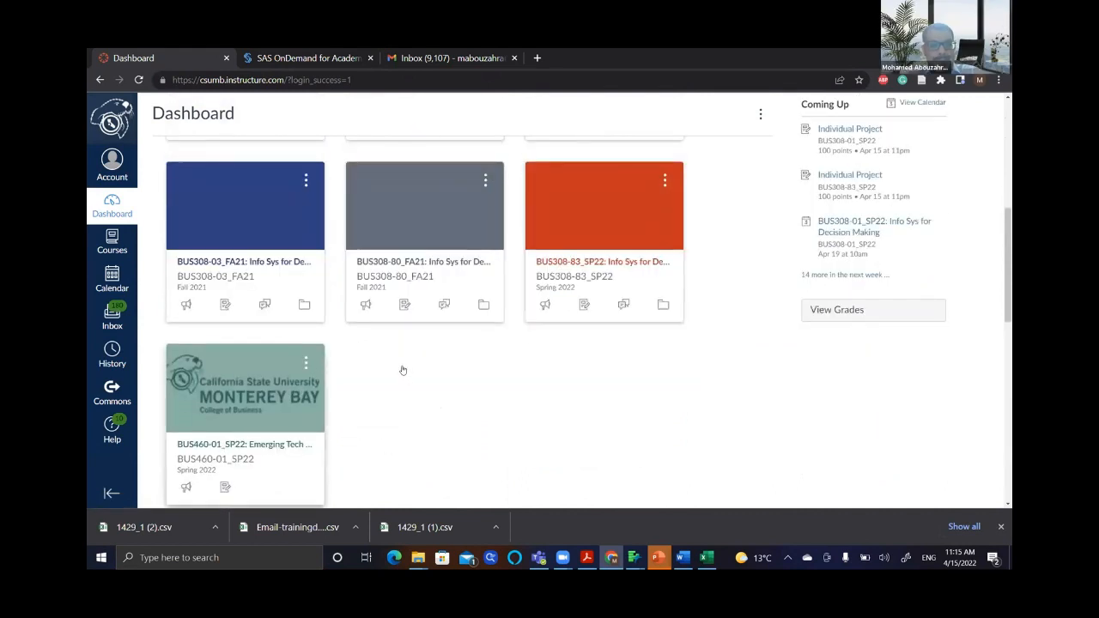
left_click(403, 370)
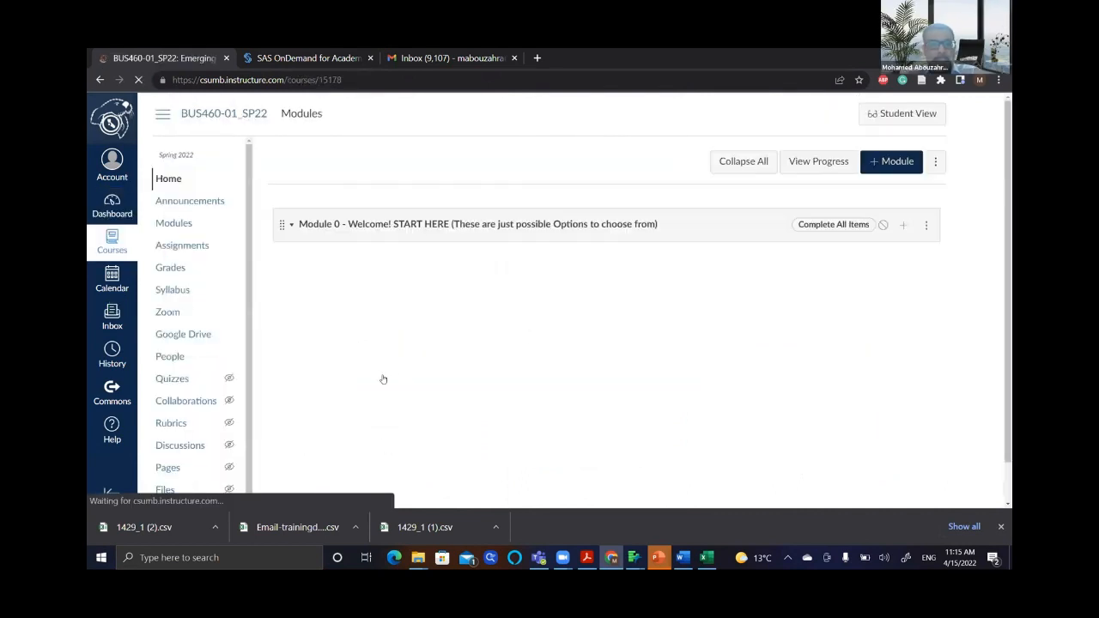
- Look through the course modules for Module 12-13 and its text analytics materials, including the Amazon dataset
scroll(384, 379, "down", 5)
scroll(383, 379, "down", 10)
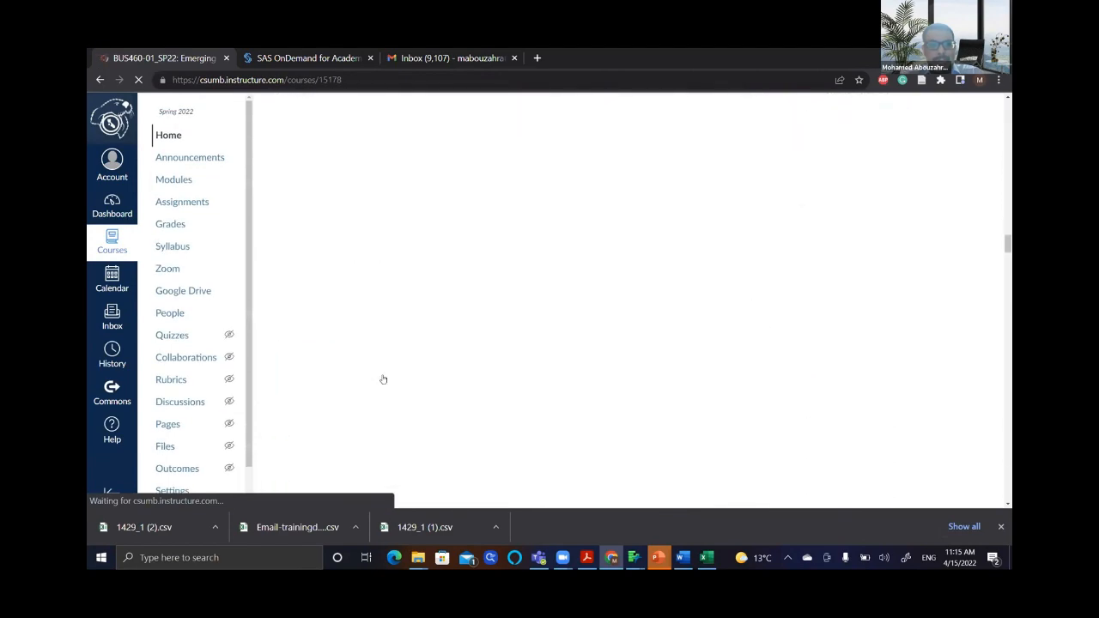
scroll(384, 380, "down", 15)
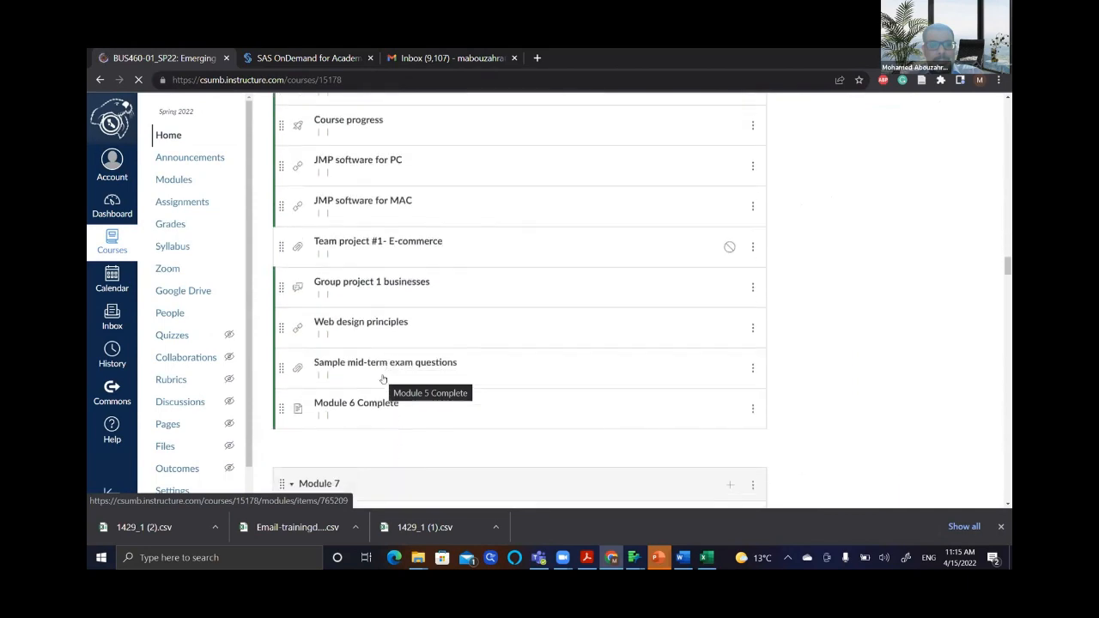
scroll(383, 379, "down", 10)
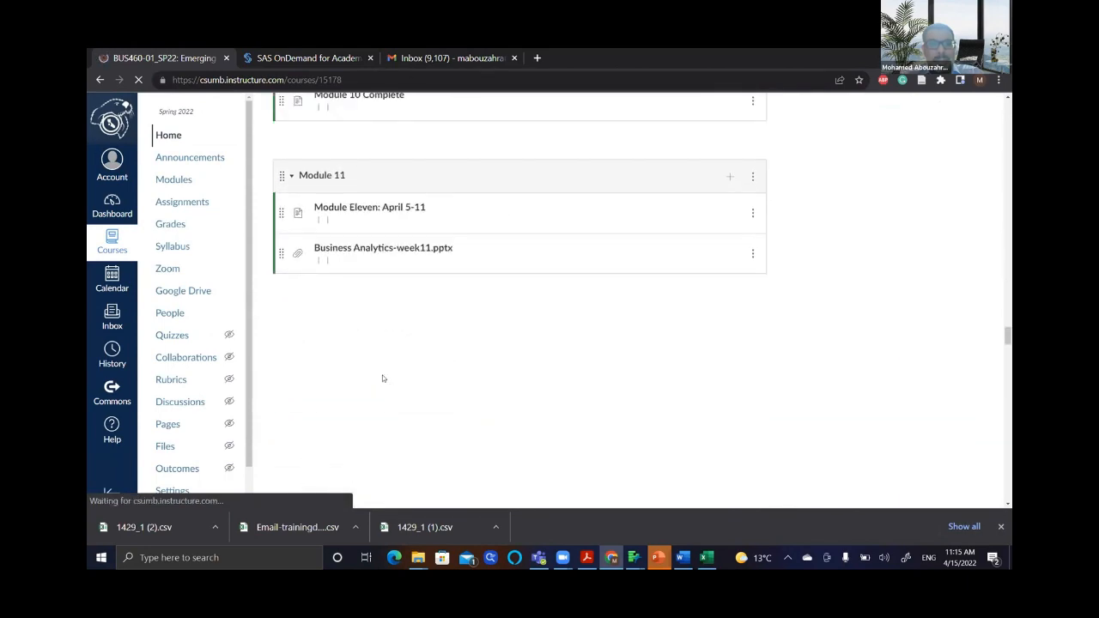
scroll(383, 378, "down", 5)
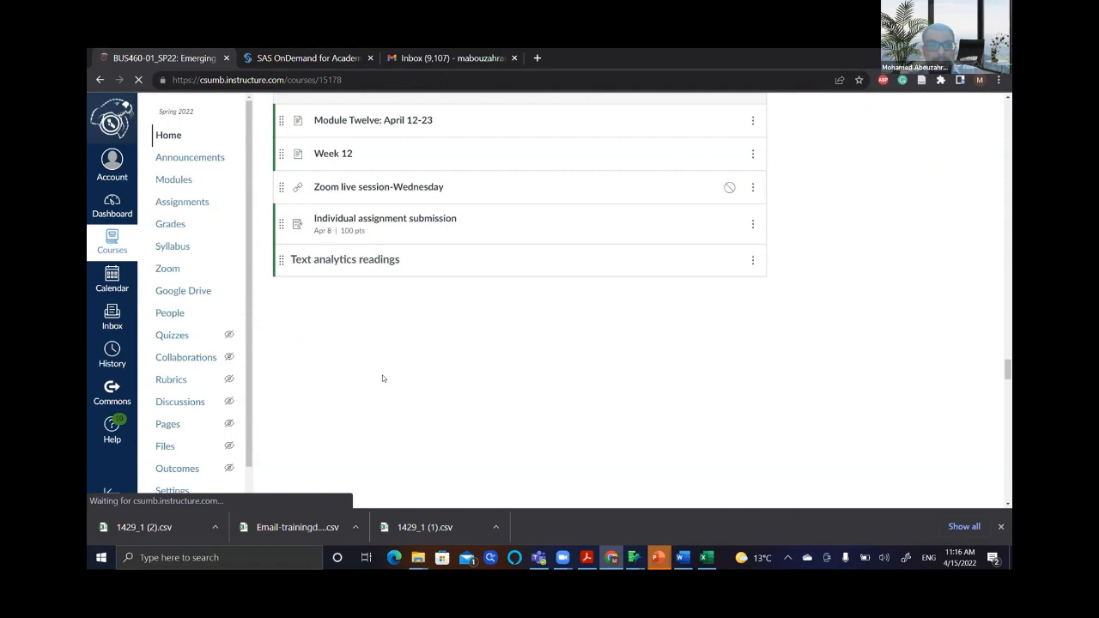
scroll(383, 378, "down", 1)
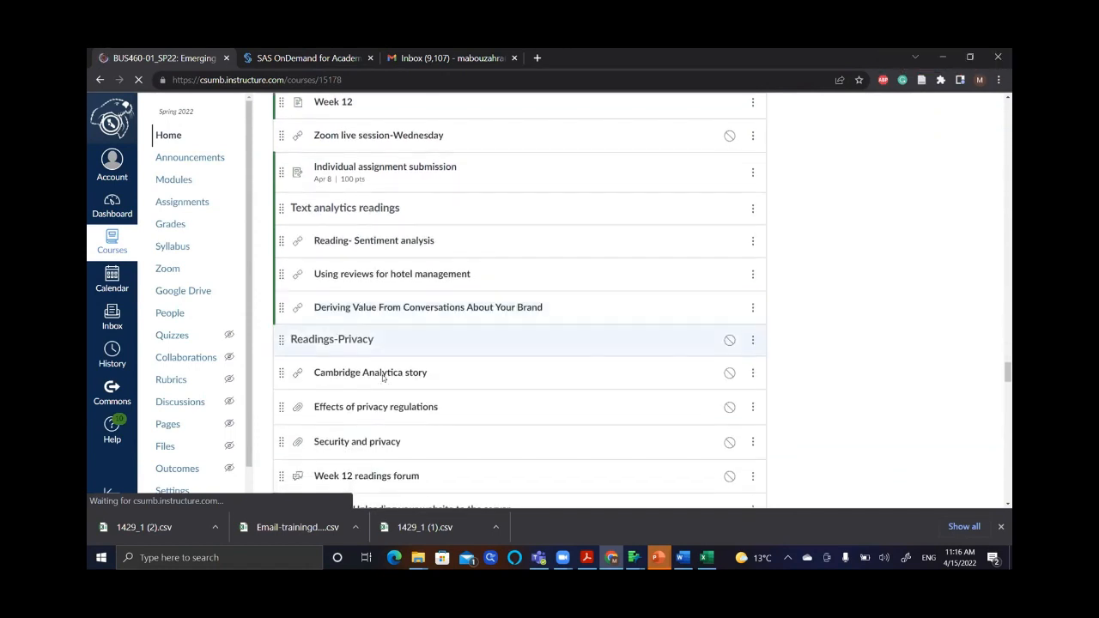
scroll(393, 318, "down", 2)
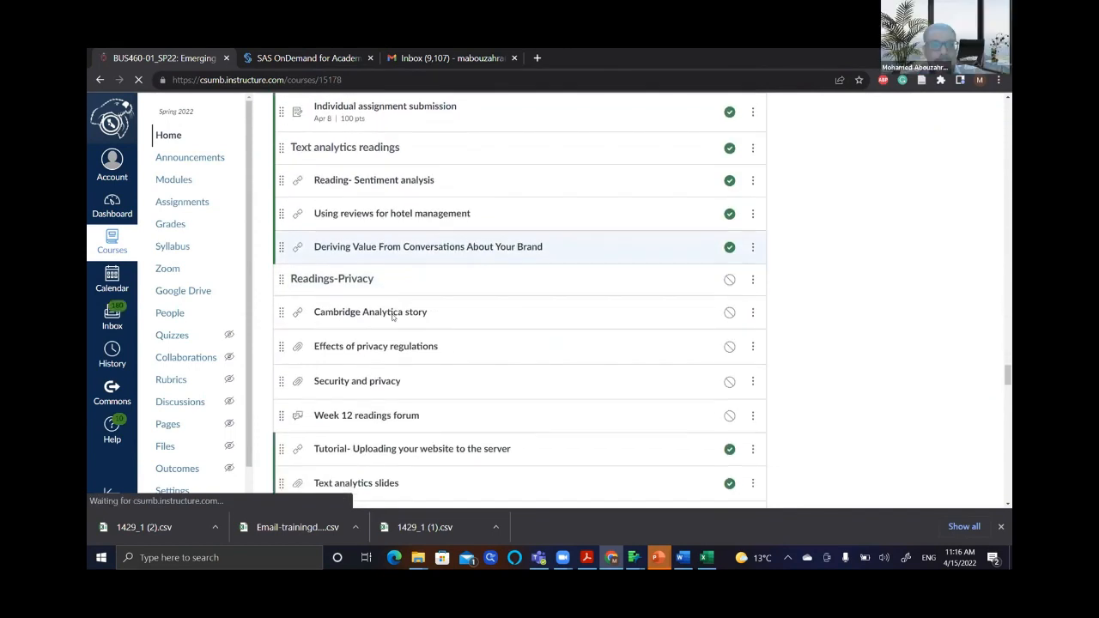
scroll(393, 318, "down", 1)
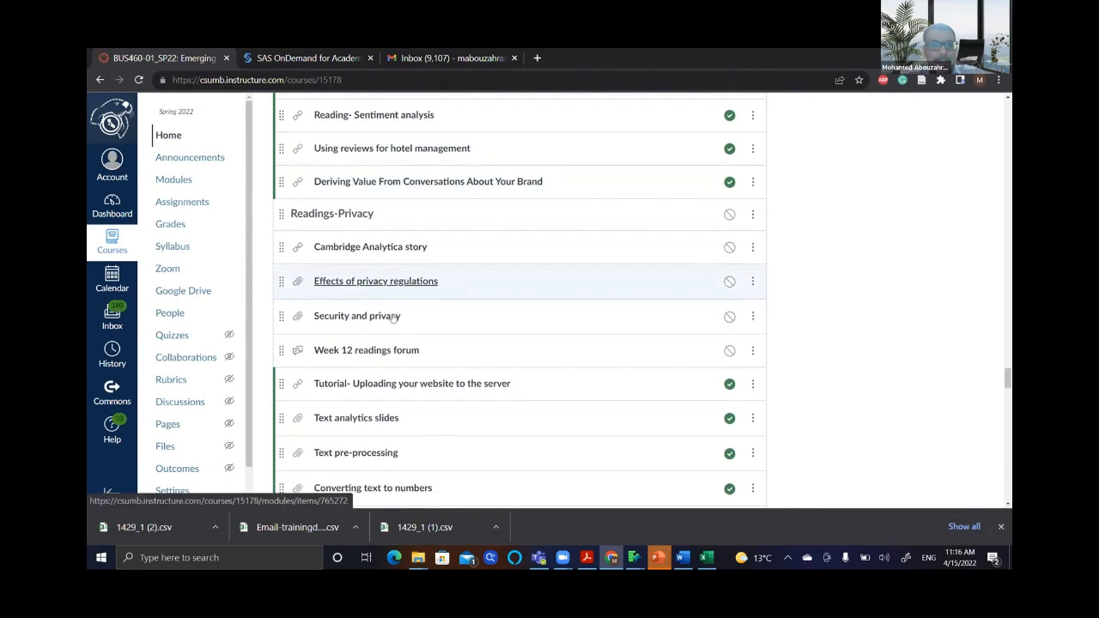
scroll(392, 317, "up", 1)
scroll(392, 316, "up", 3)
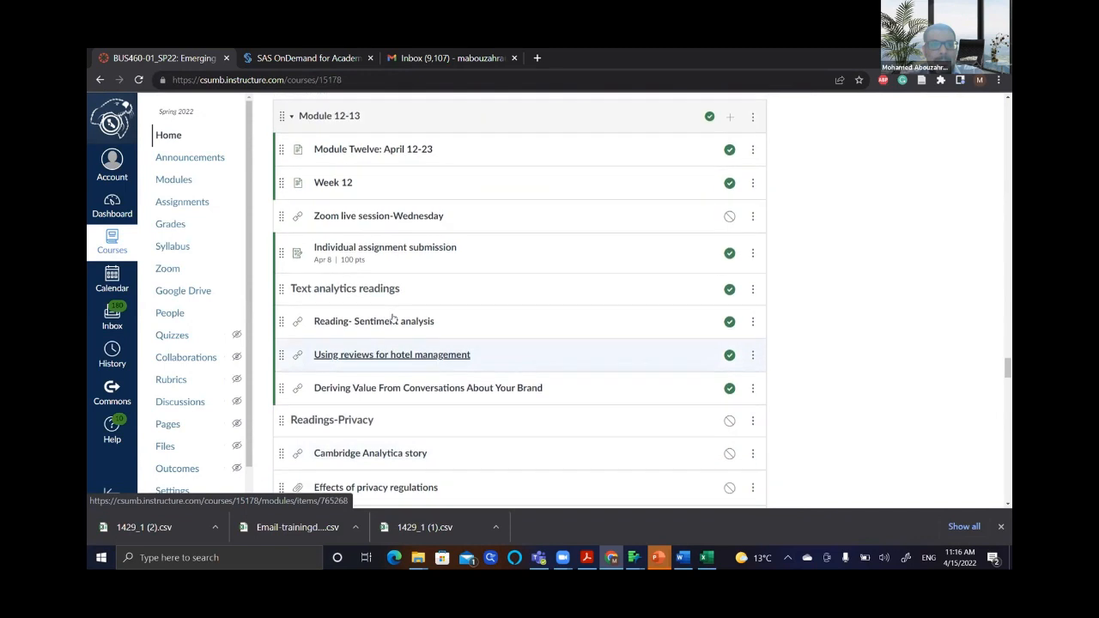
scroll(393, 318, "down", 6)
scroll(393, 316, "down", 2)
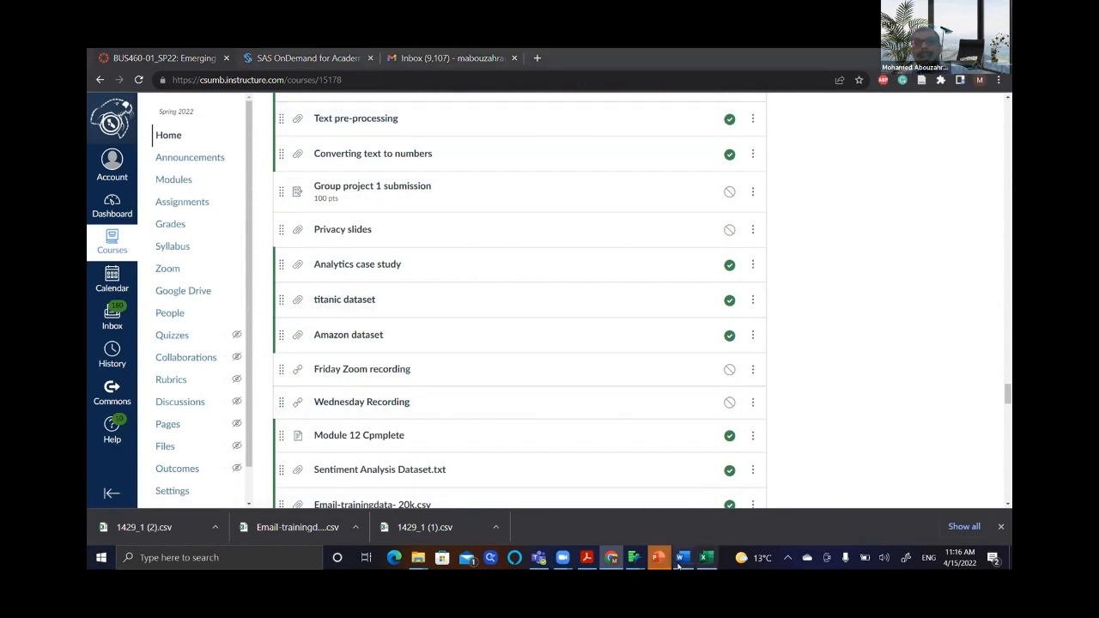
- Switch to the 1429_1 (2) data table in JMP and close it without saving changes
mouse_move(637, 560)
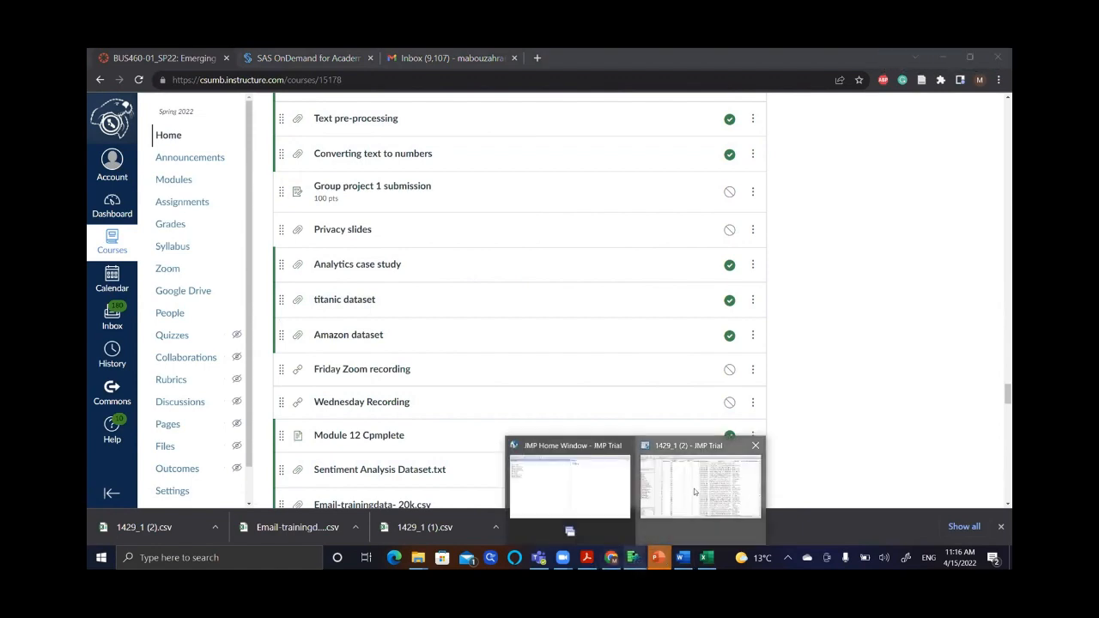
left_click(695, 491)
left_click(695, 491)
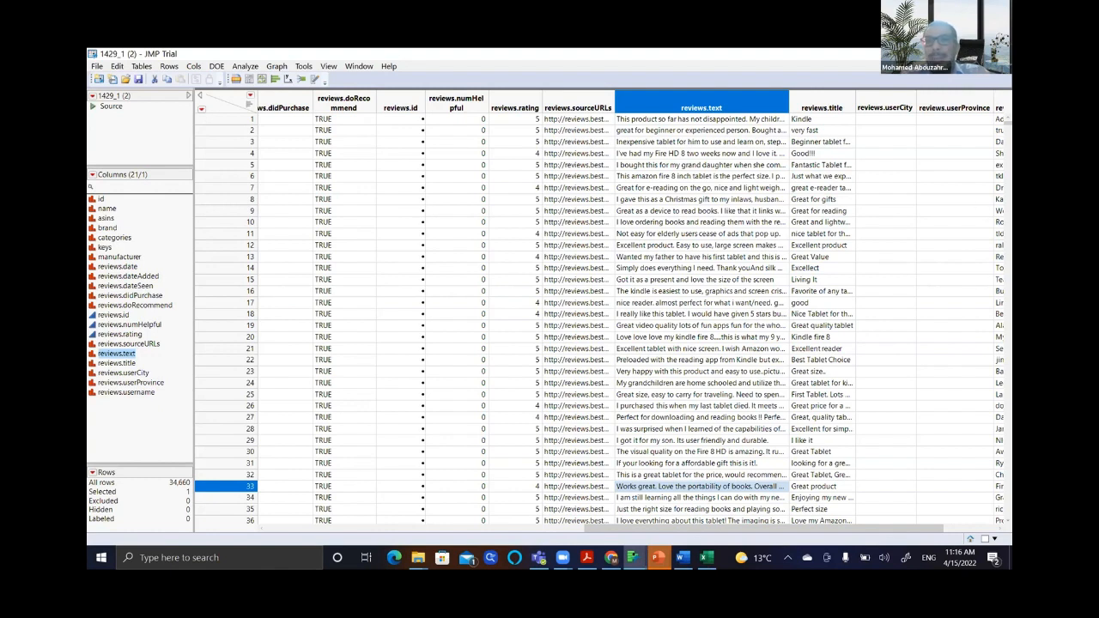
key("ctrl+w")
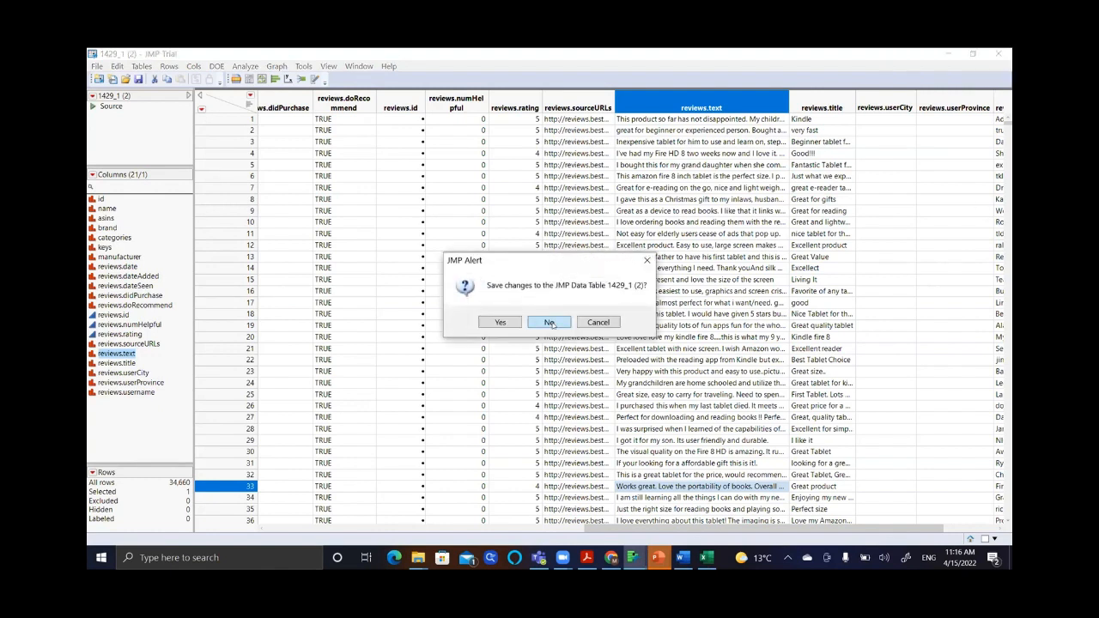
left_click(550, 322)
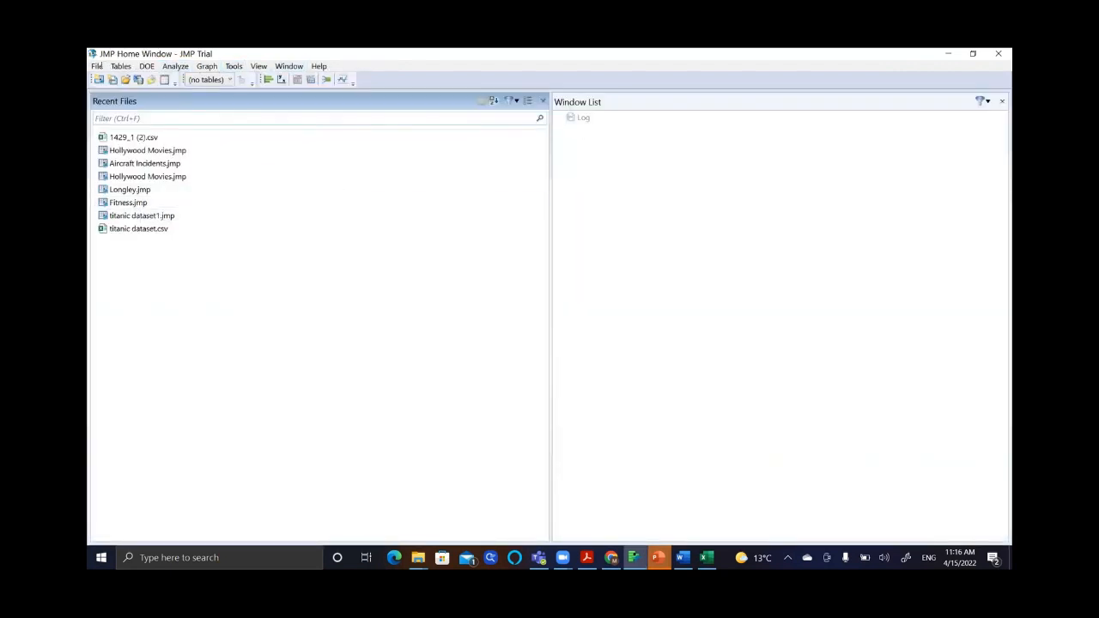
- Begin opening a data file from the Downloads folder and filter the file list to All JMP Files
left_click(97, 66)
left_click(143, 101)
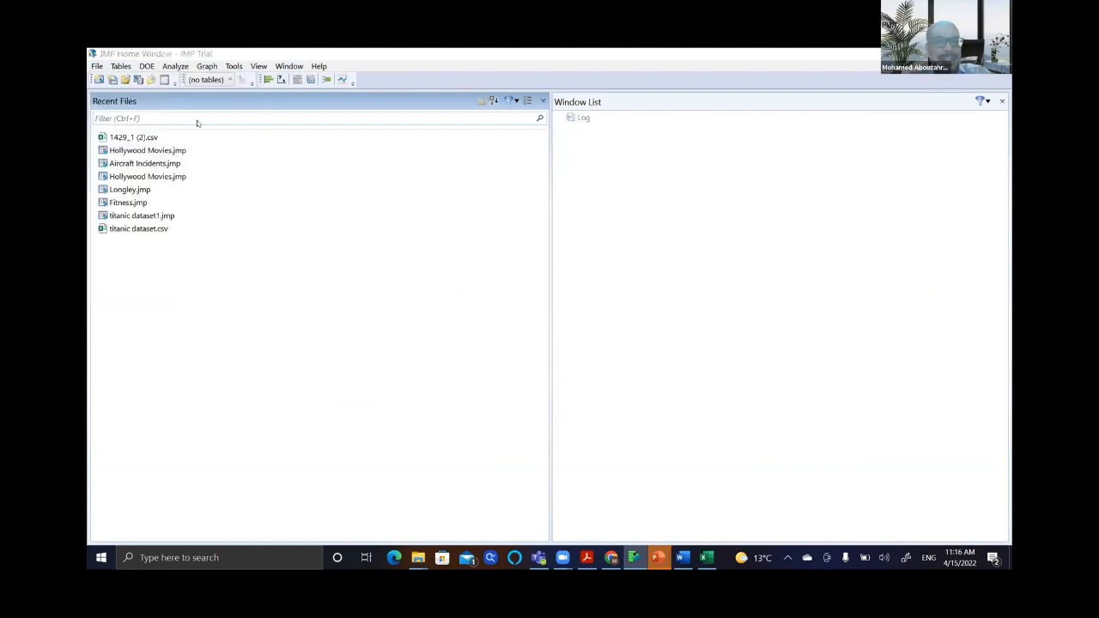
left_click(729, 387)
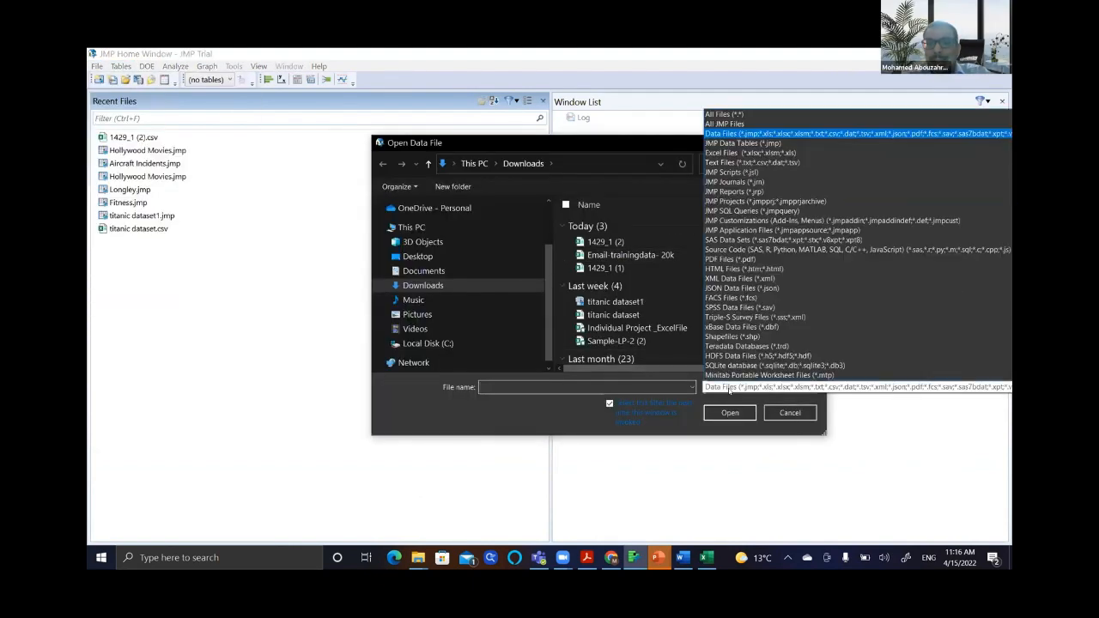
left_click(732, 388)
left_click(736, 388)
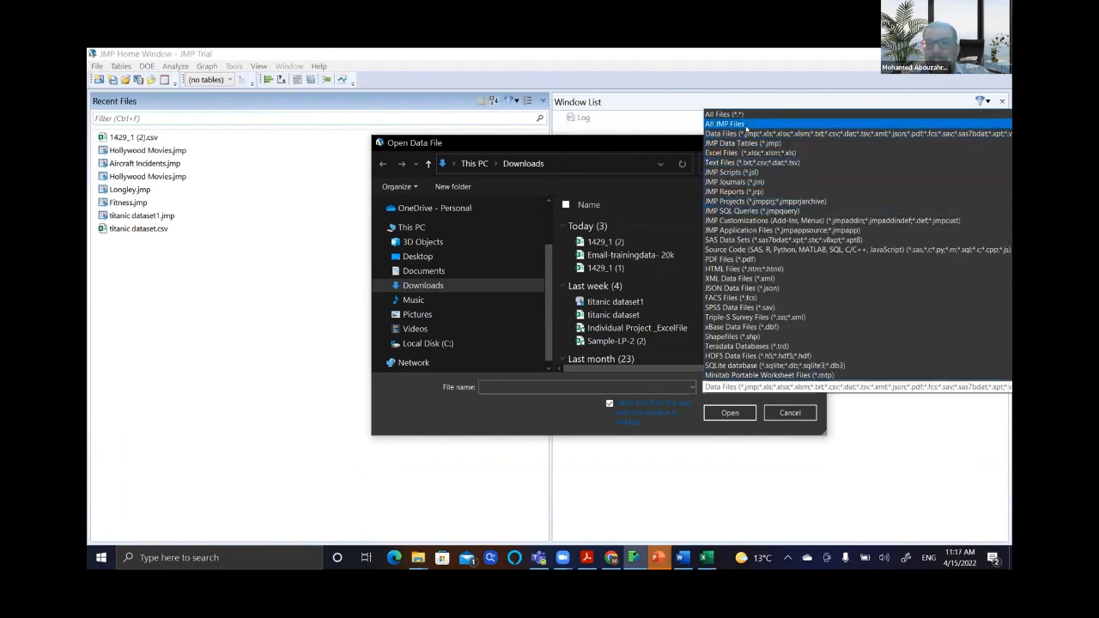
left_click(745, 125)
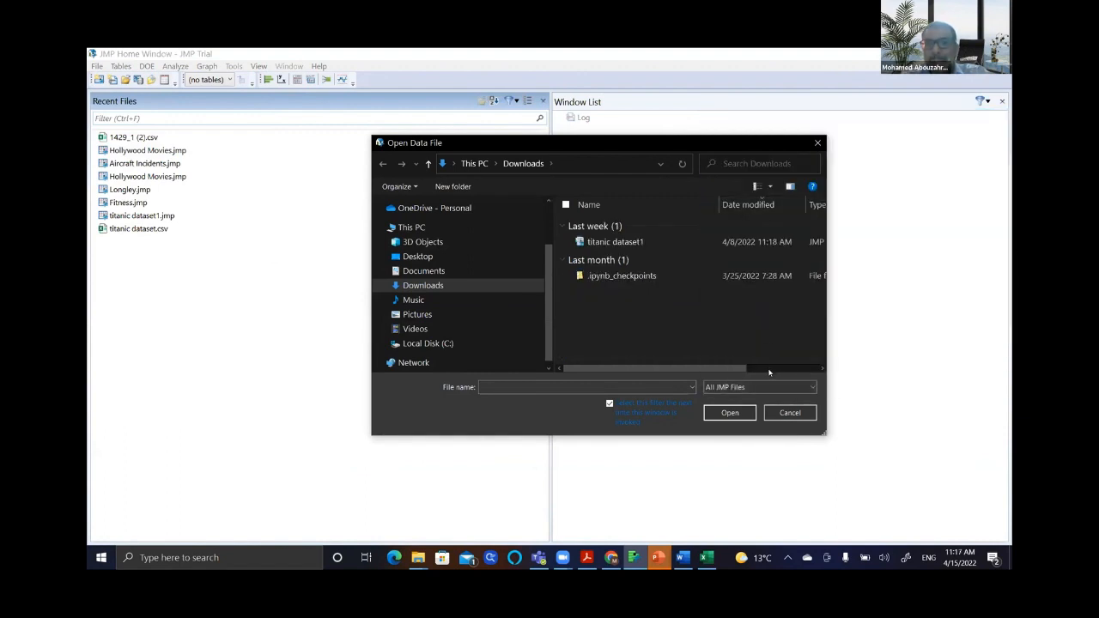
- Change the file type filter to Data Files and open 1429_1 (2) from the Downloads folder
left_click(767, 388)
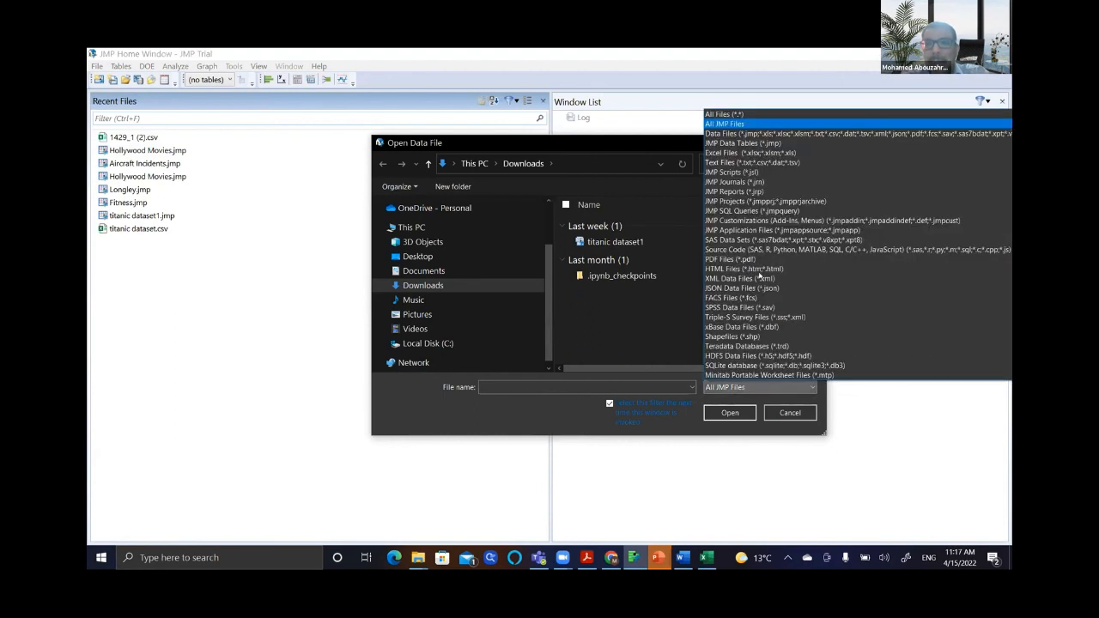
left_click(762, 133)
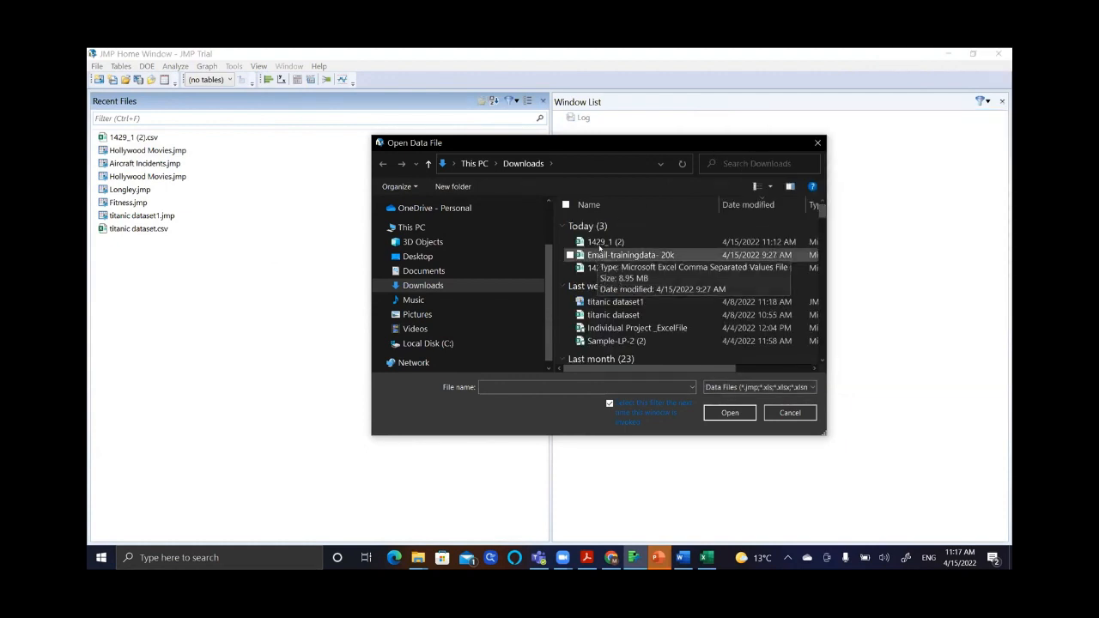
left_click(603, 243)
double_click(603, 243)
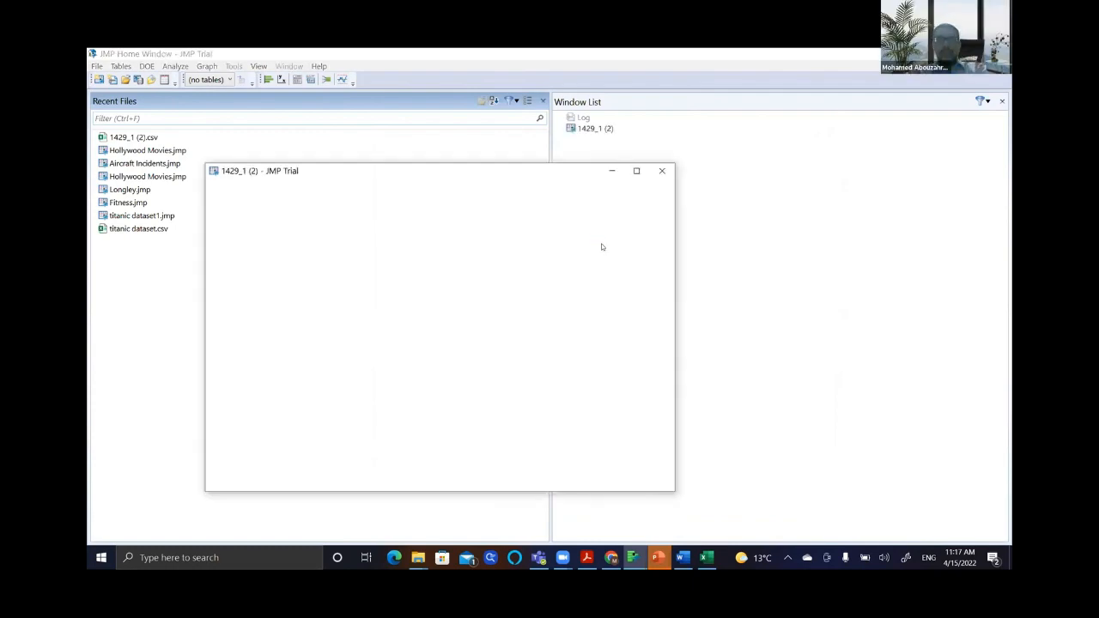
- Launch Text Explorer on the 1429_1 (2) data table and assign reviews.text as the text column
left_click(636, 170)
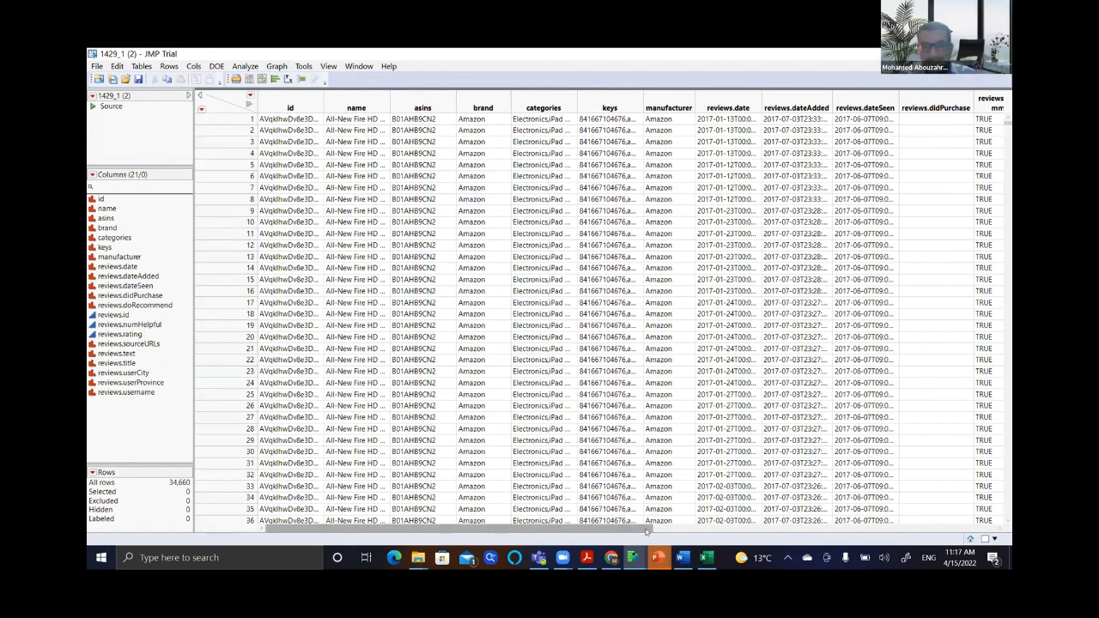
left_click_drag(644, 531, 705, 530)
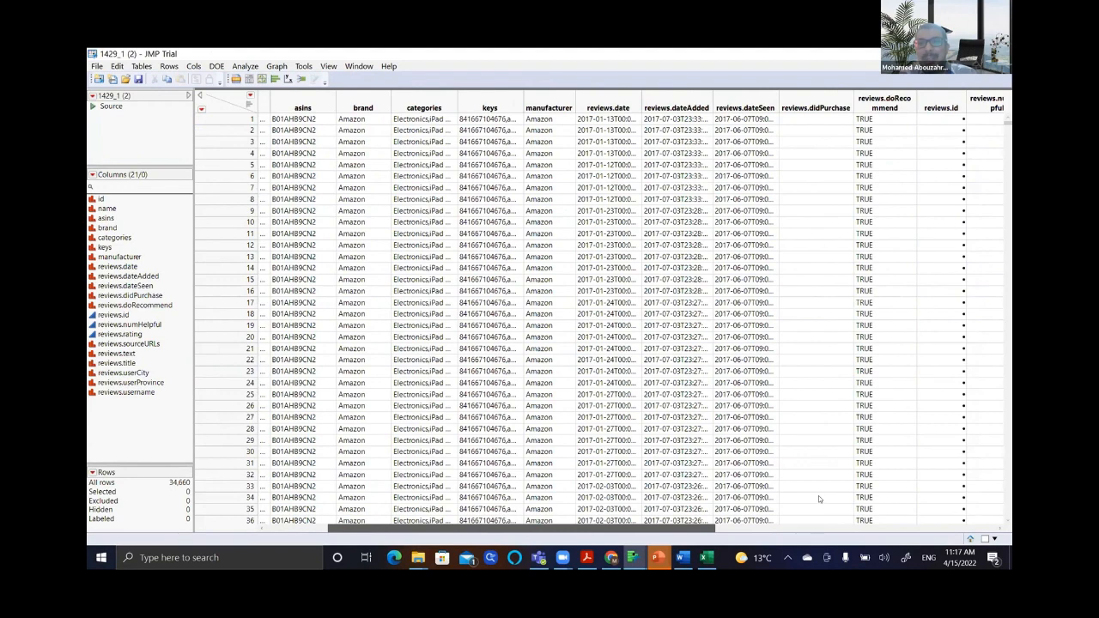
scroll(871, 517, "right", 2)
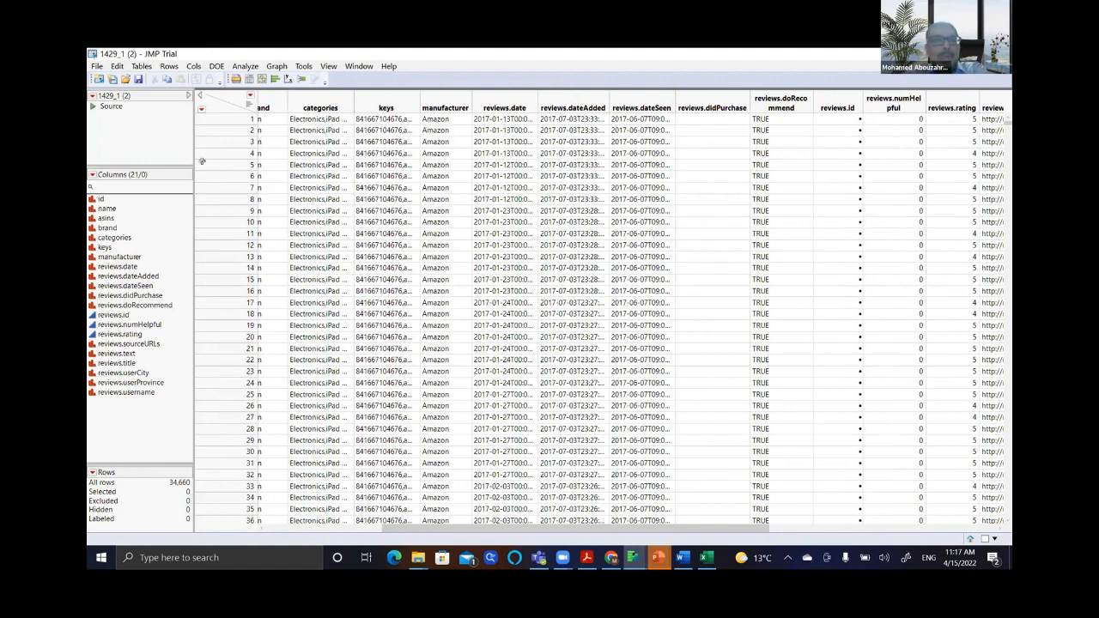
left_click(245, 66)
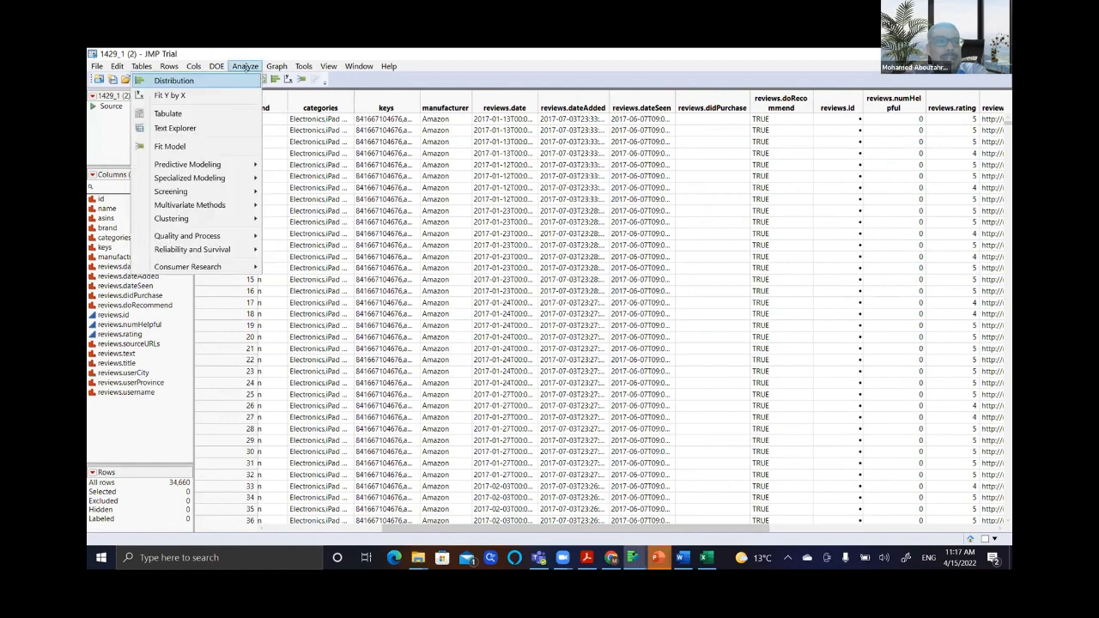
left_click(230, 127)
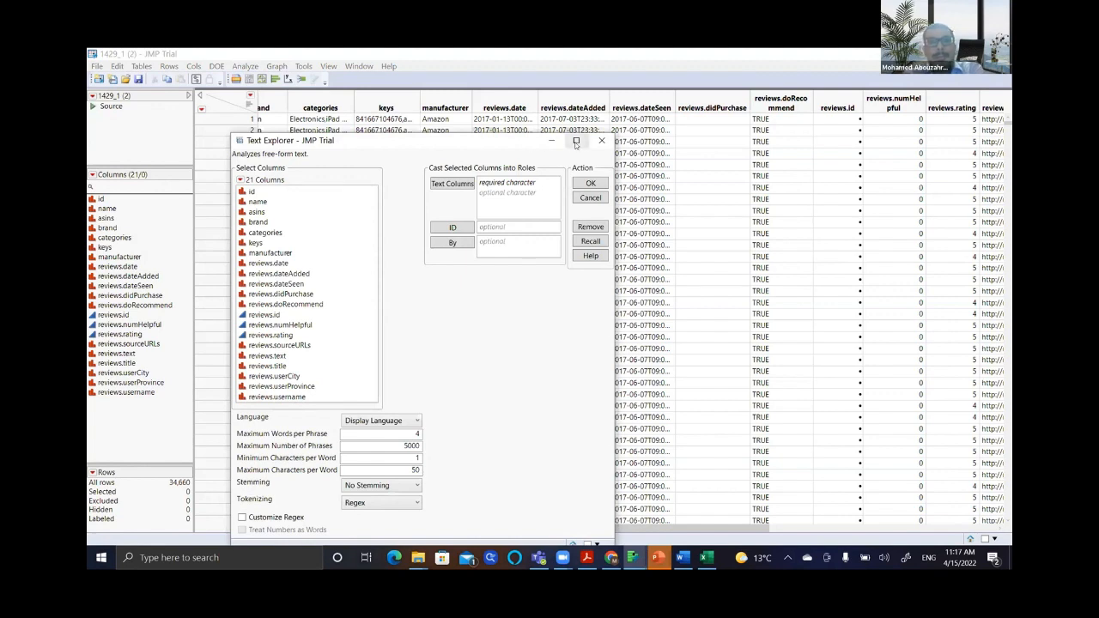
key("super+Up")
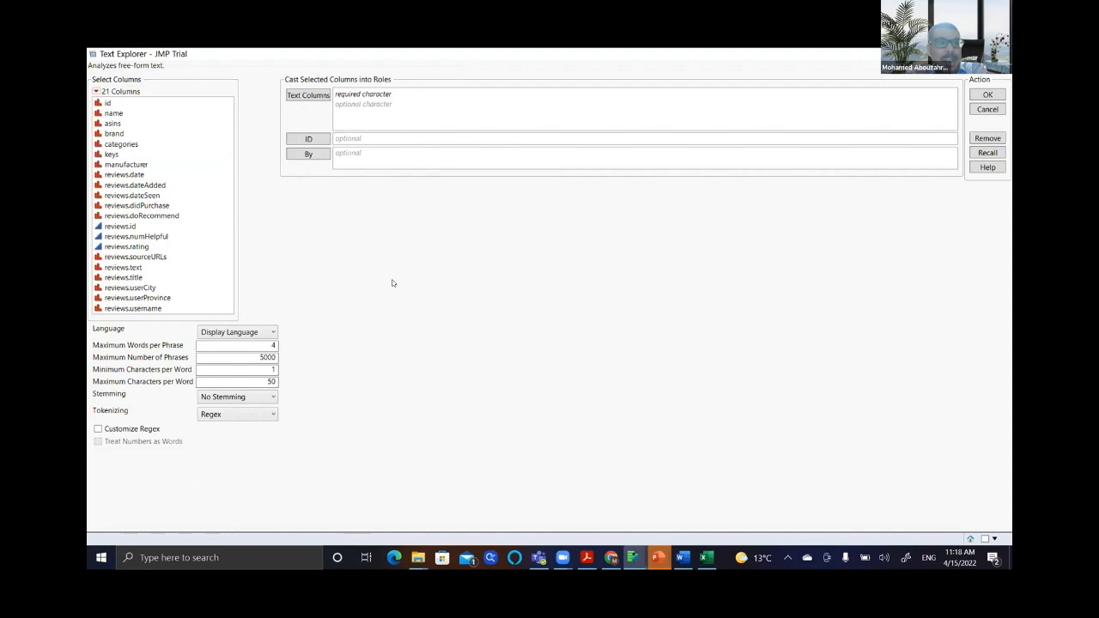
left_click(132, 270)
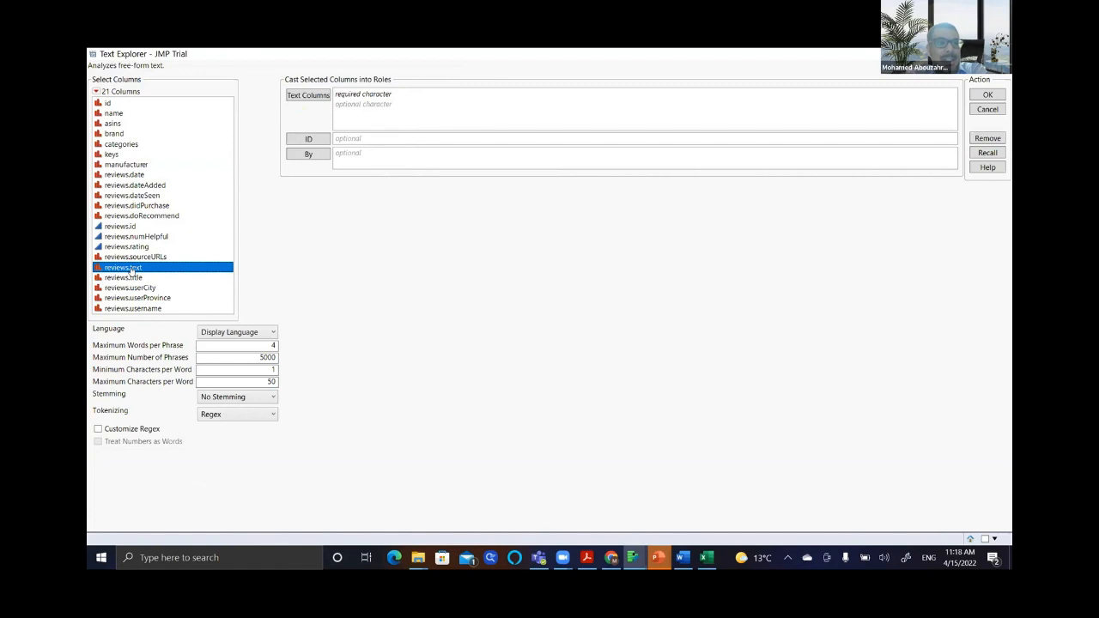
left_click(308, 95)
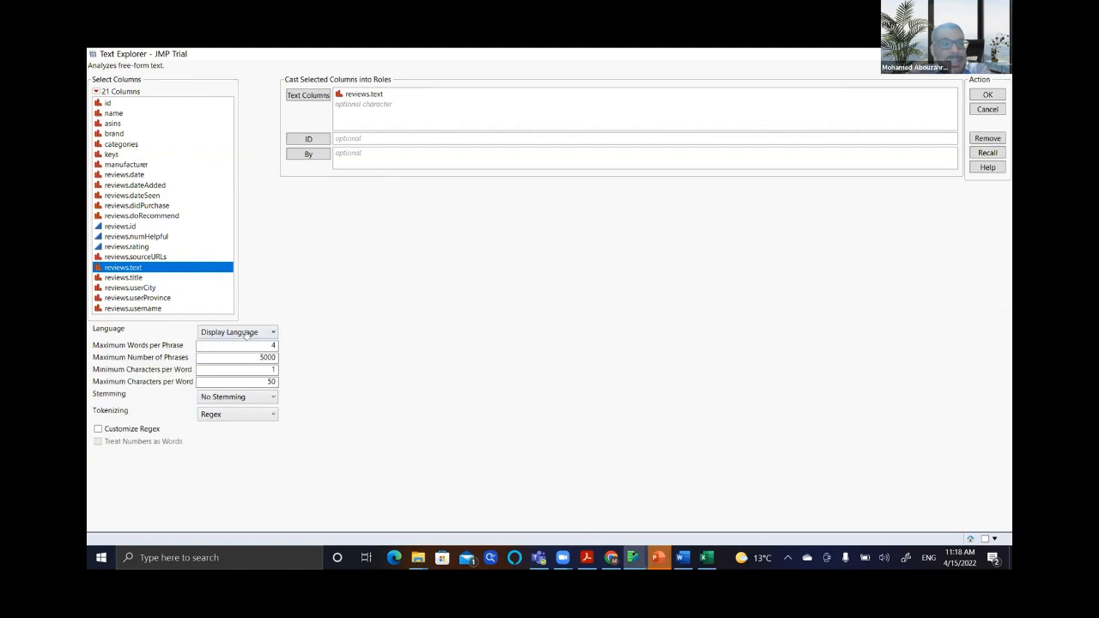
- Set the Text Explorer language to English
left_click(272, 333)
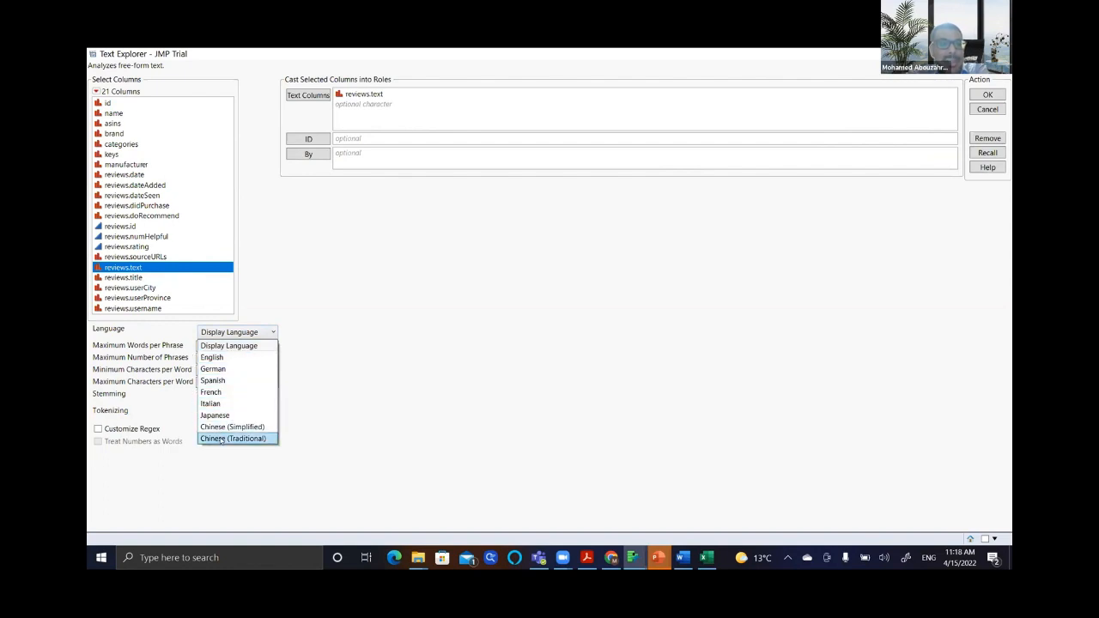
left_click(234, 358)
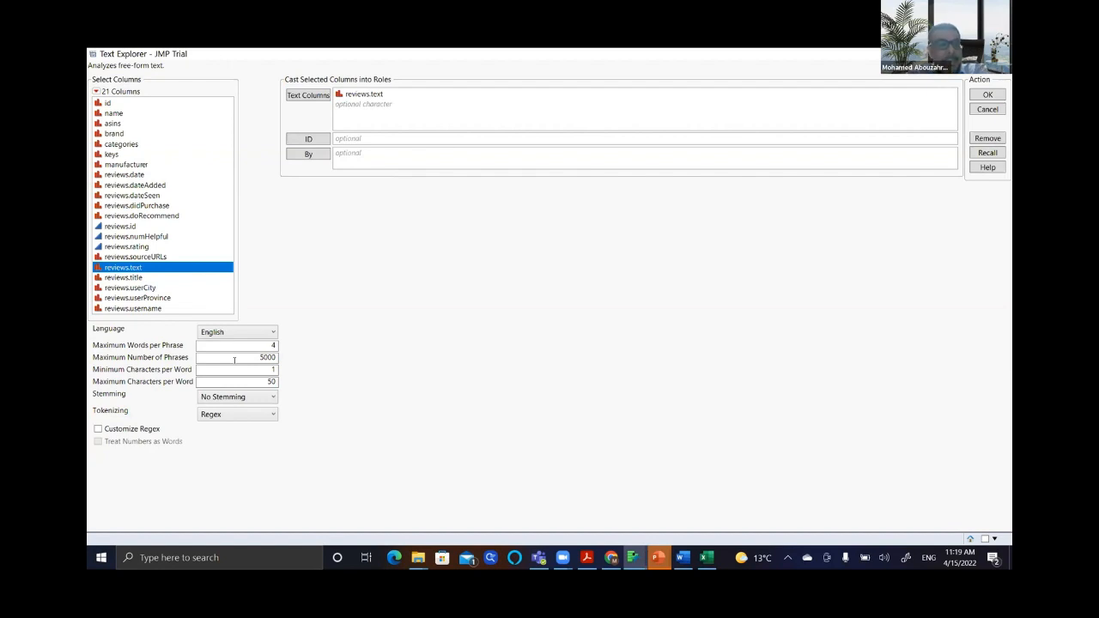
left_click(241, 333)
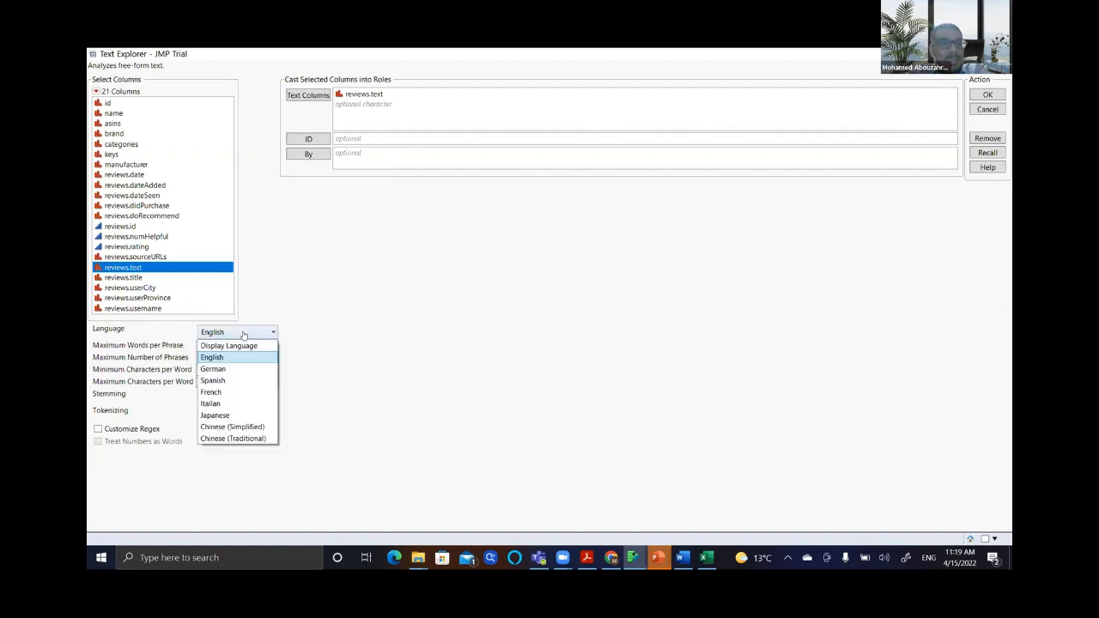
left_click(228, 356)
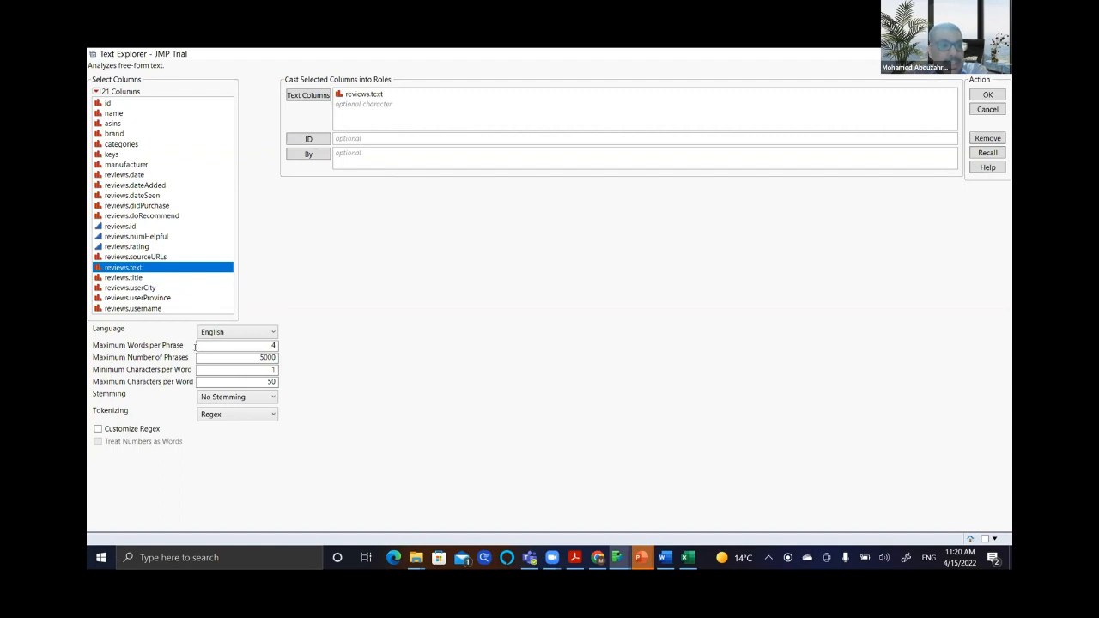
- Set the maximum number of phrases to 500 and choose Regex as the tokenizing method
mouse_move(183, 349)
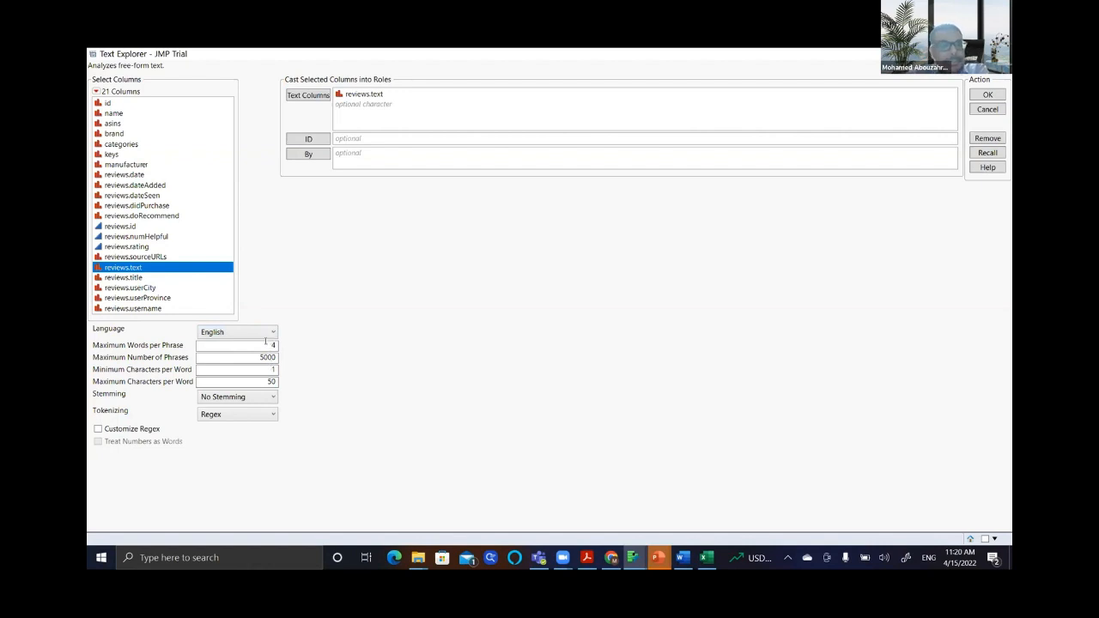
left_click(238, 356)
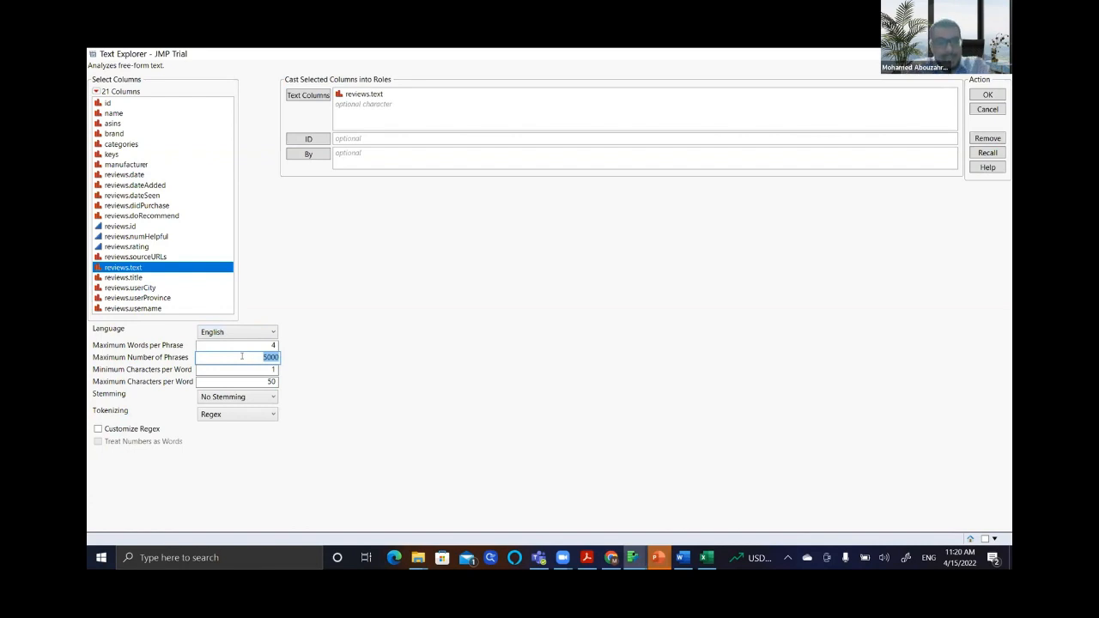
type("500")
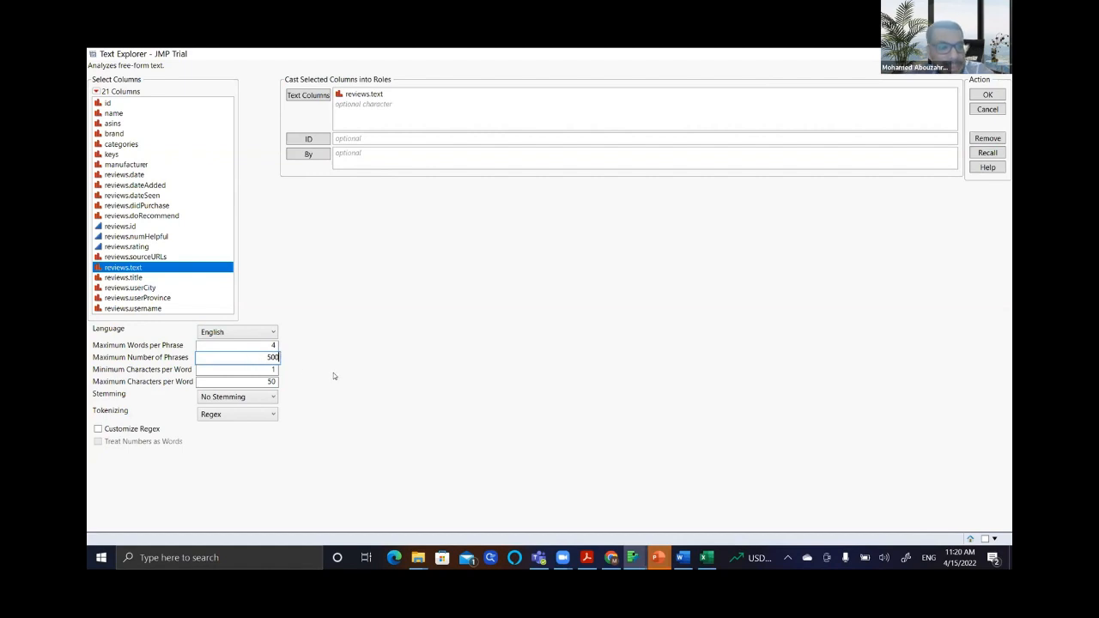
left_click(312, 369)
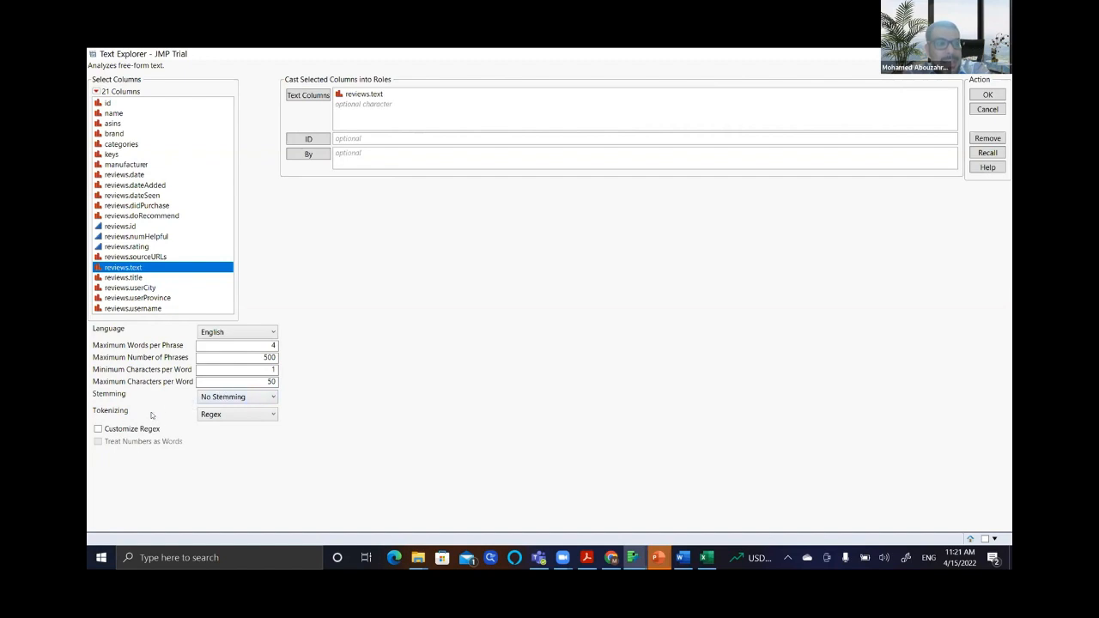
left_click(228, 416)
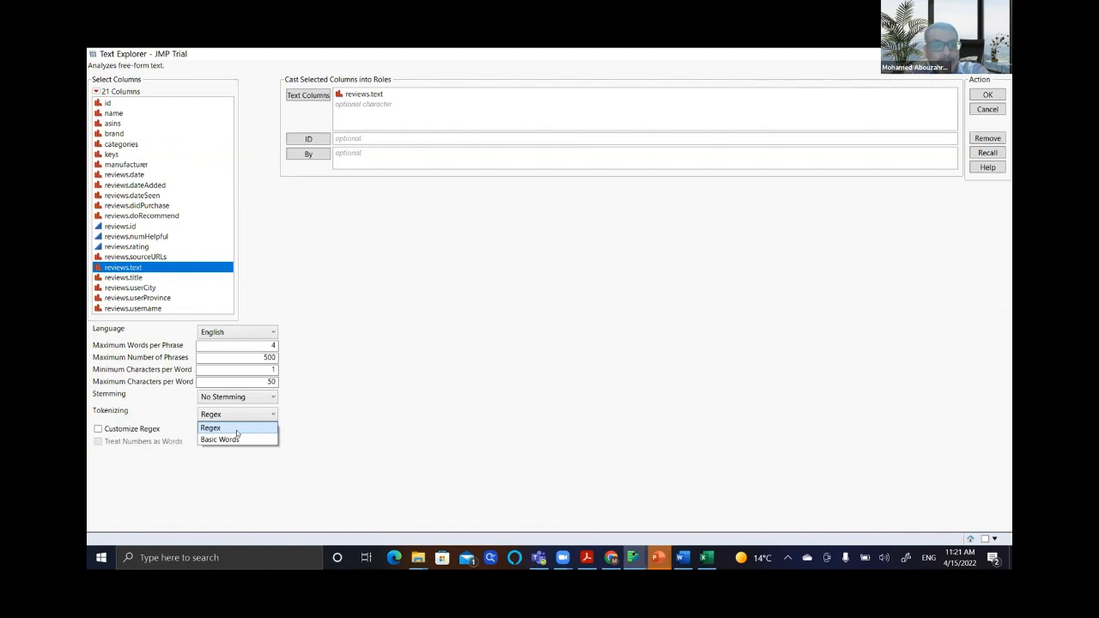
left_click(236, 431)
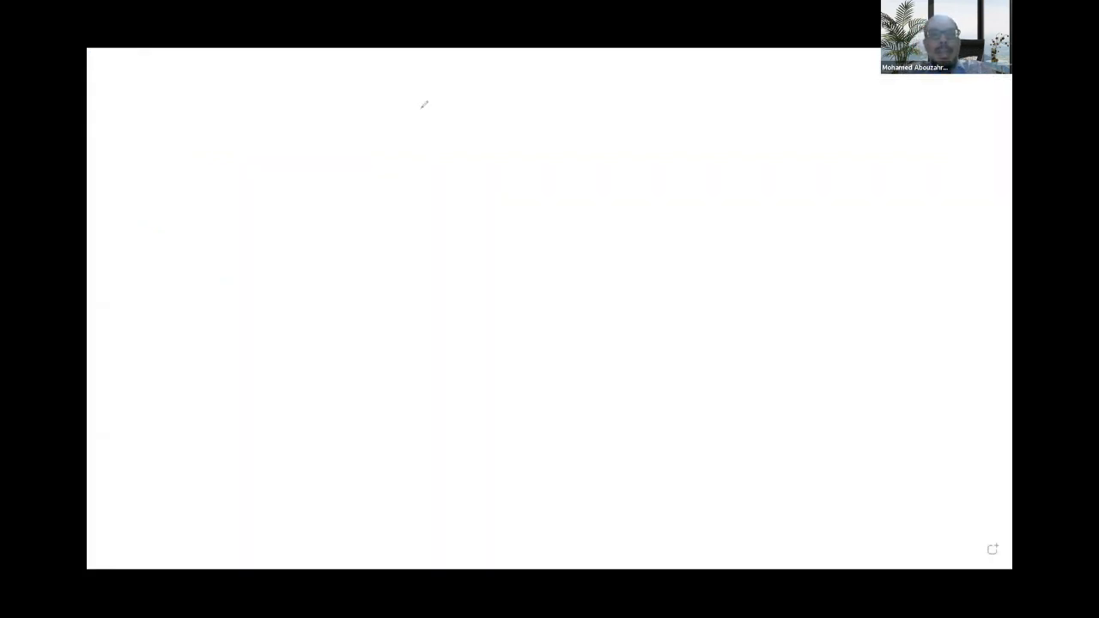
- Write the words "run", "ran" and "running" as three separate text labels across the blank whiteboard
left_click(233, 158)
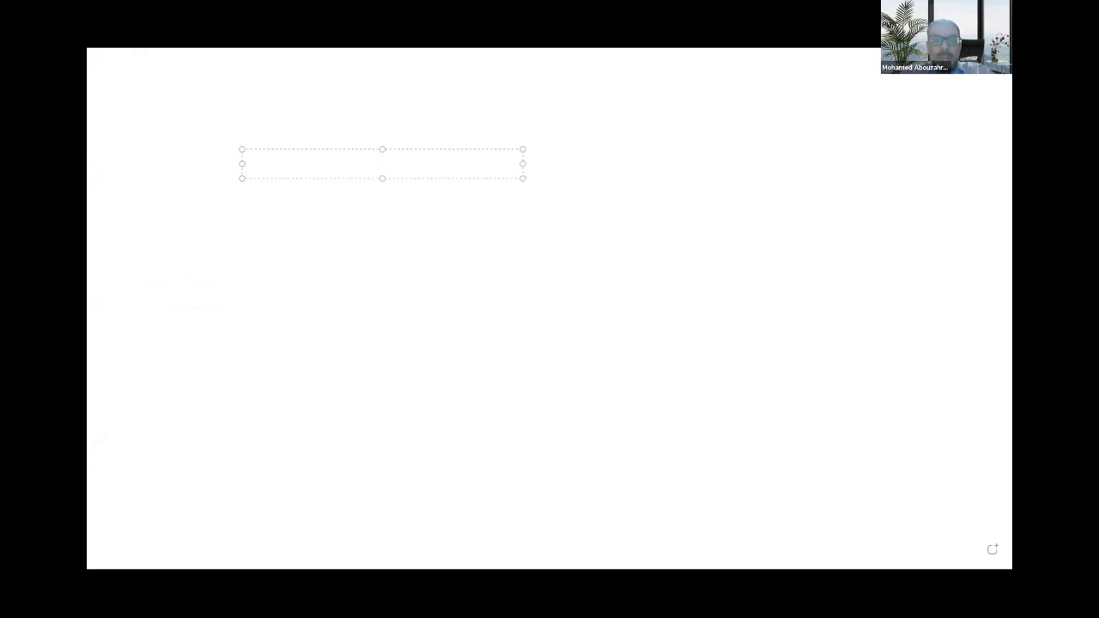
type("run")
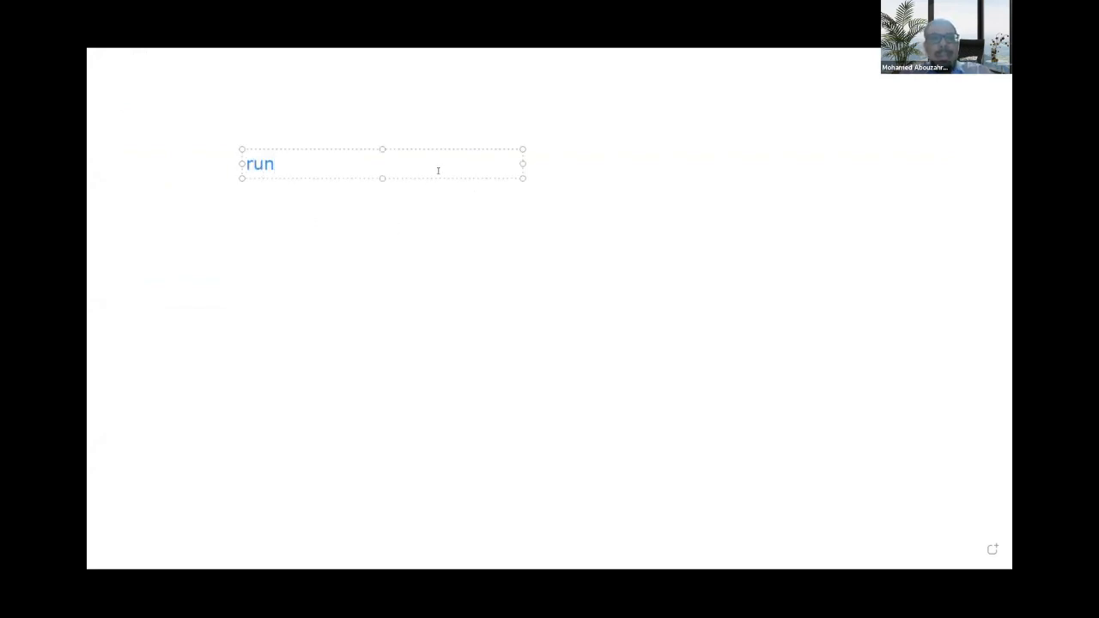
key("Escape")
left_click(440, 165)
type("ran")
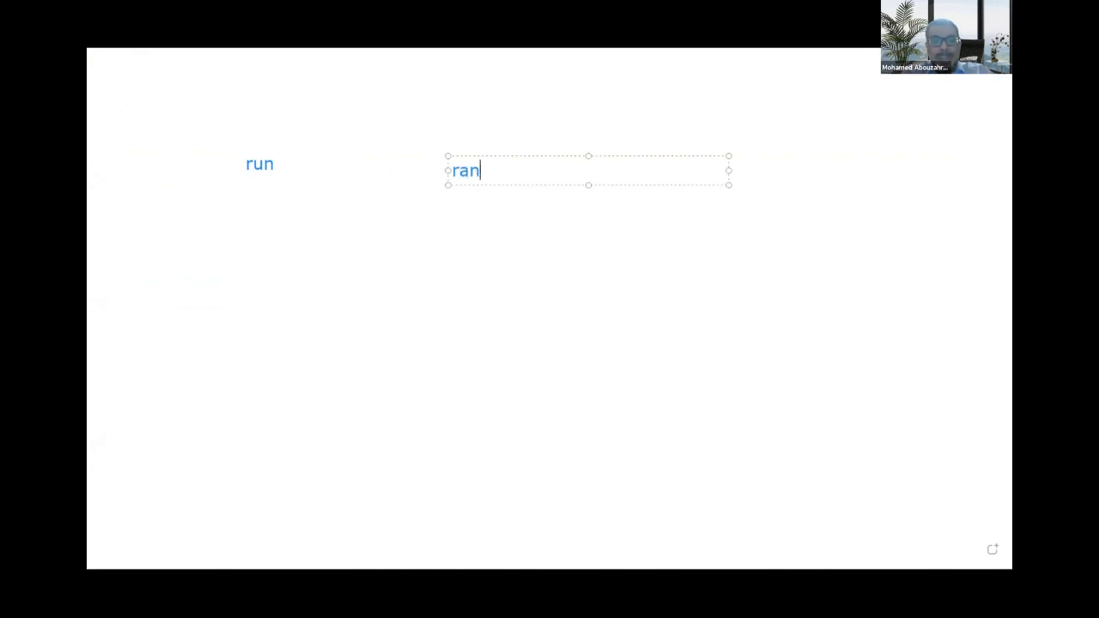
key("Escape")
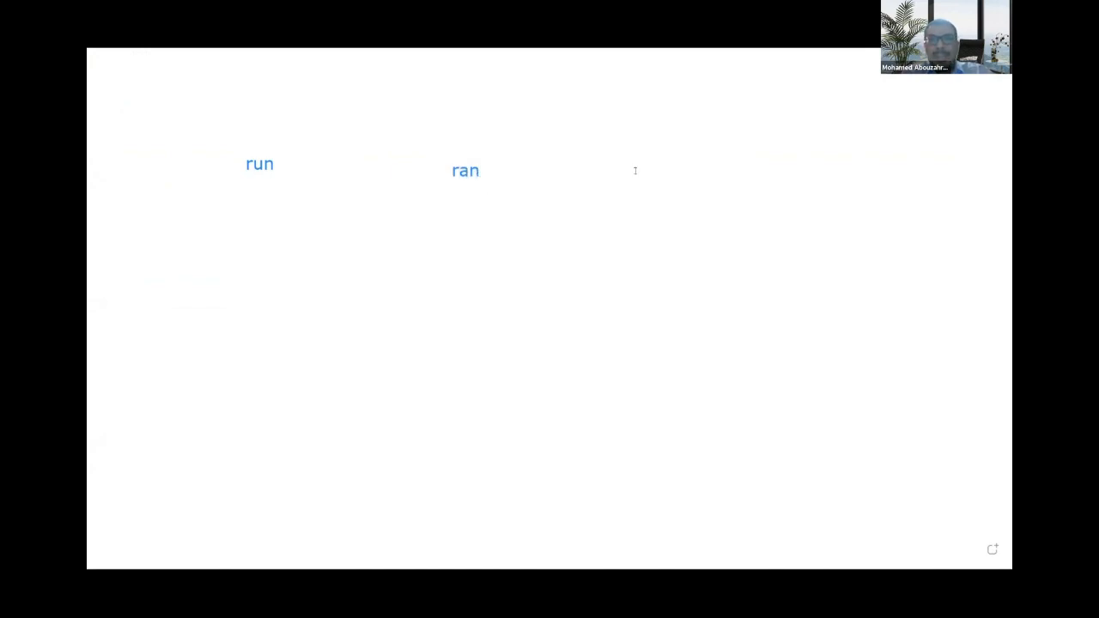
left_click(636, 170)
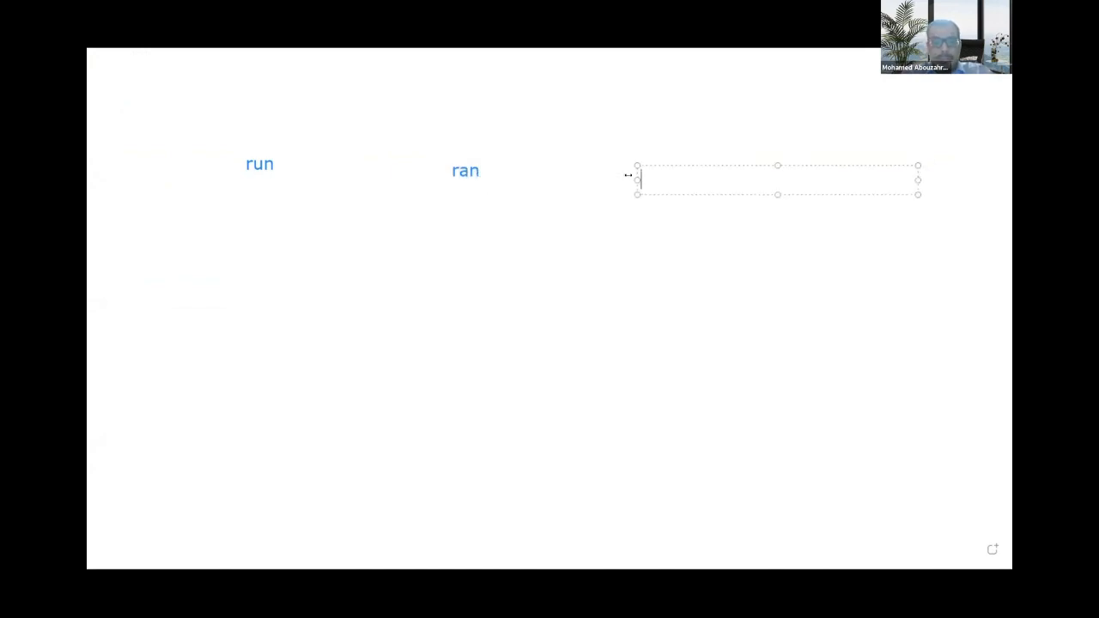
type("running")
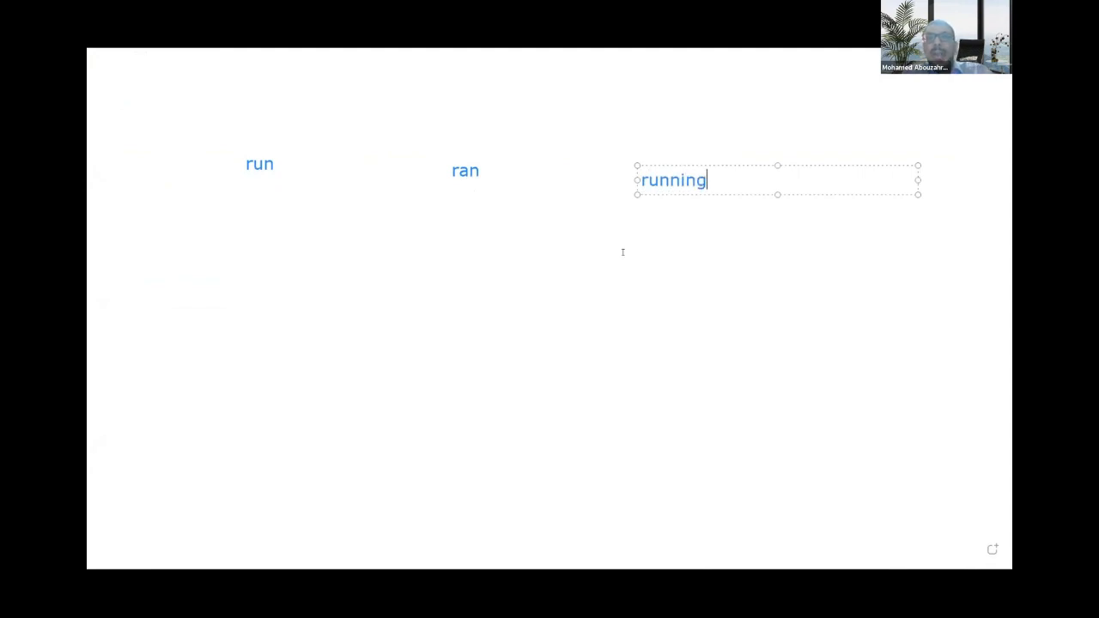
left_click(615, 284)
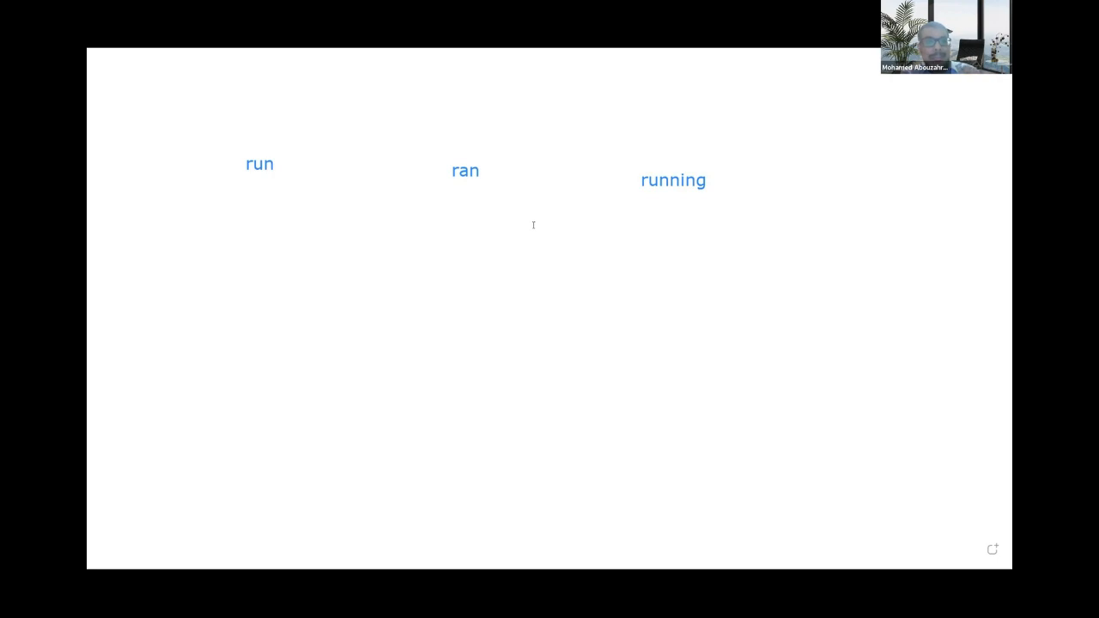
- Add the root word "run" as a text label centred below the three word forms
left_click(448, 324)
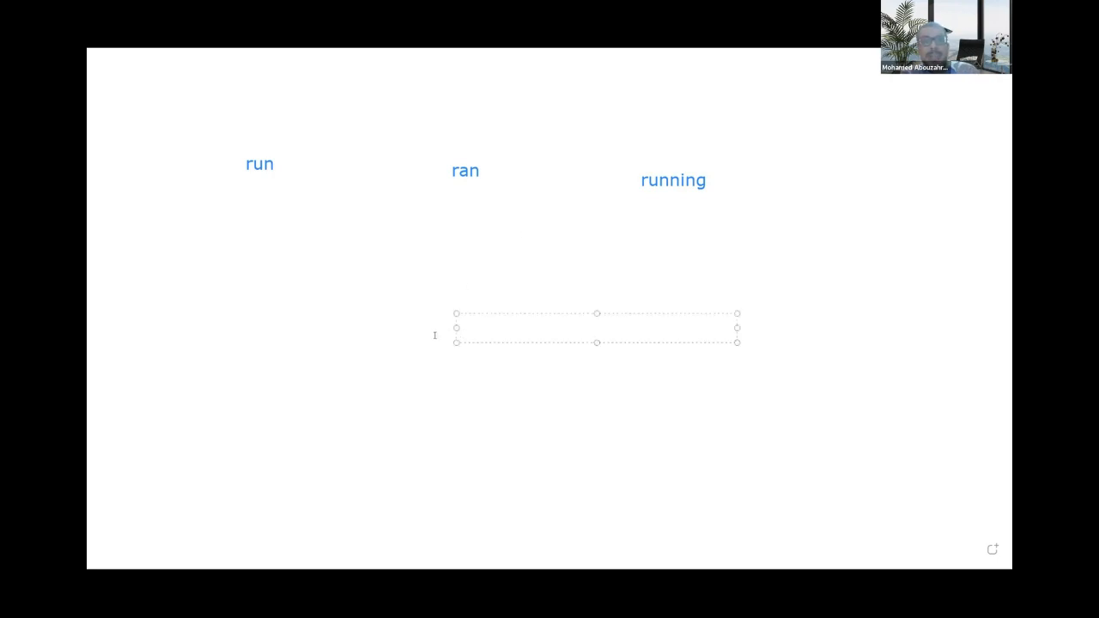
left_click(434, 334)
type("run")
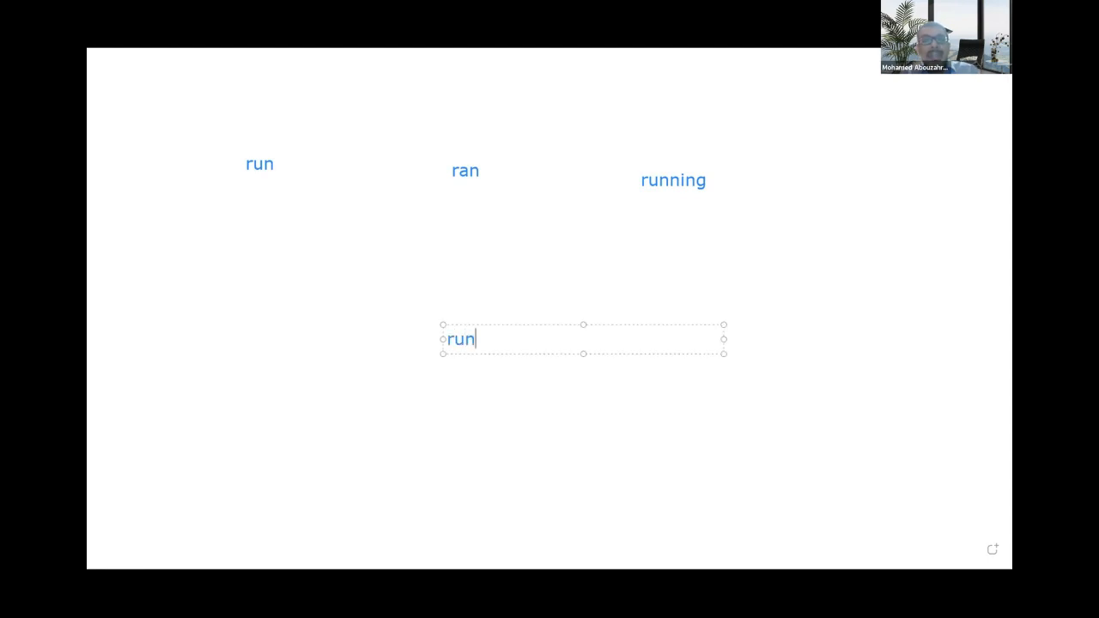
left_click(384, 264)
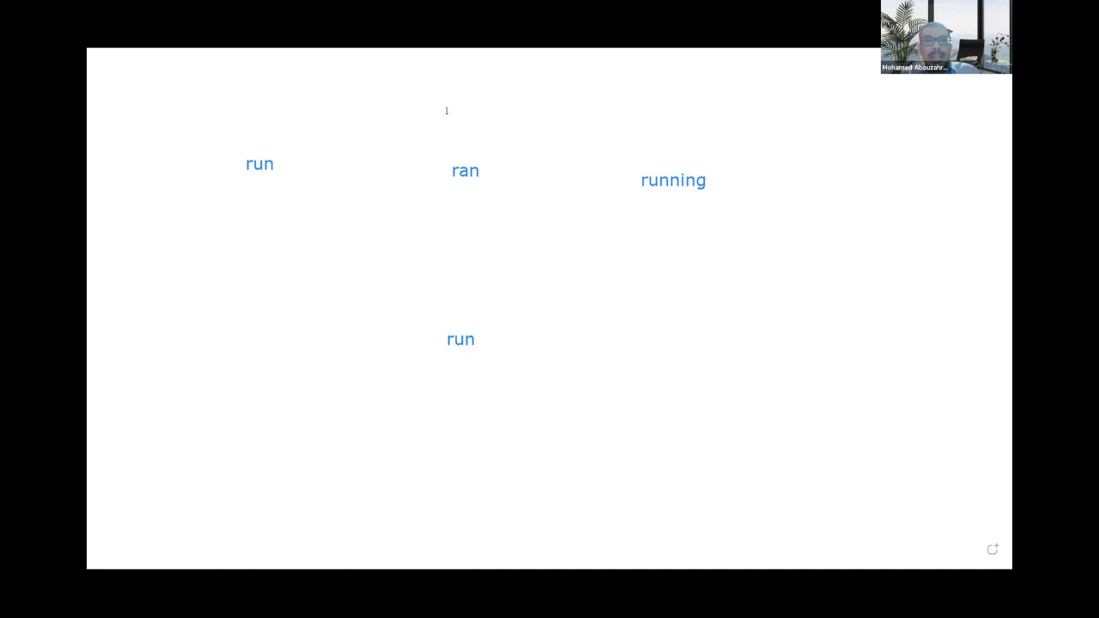
- Draw red arrows from the lower "run" to each of the words "run", "ran" and "running" above it
left_click_drag(449, 319, 268, 169)
left_click_drag(494, 322, 475, 203)
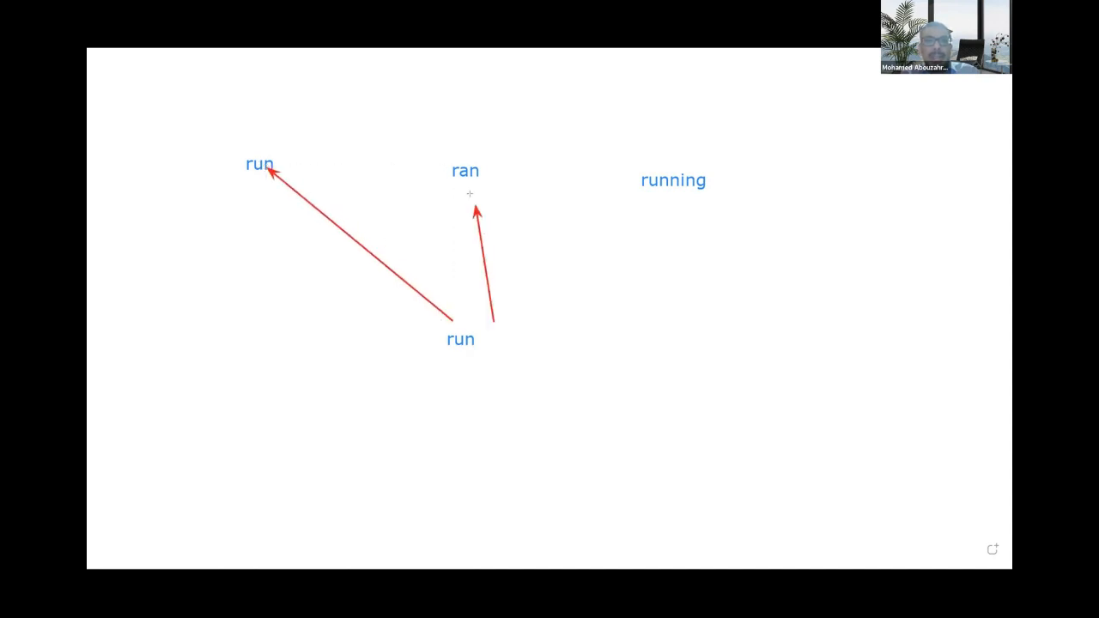
left_click_drag(498, 350, 666, 196)
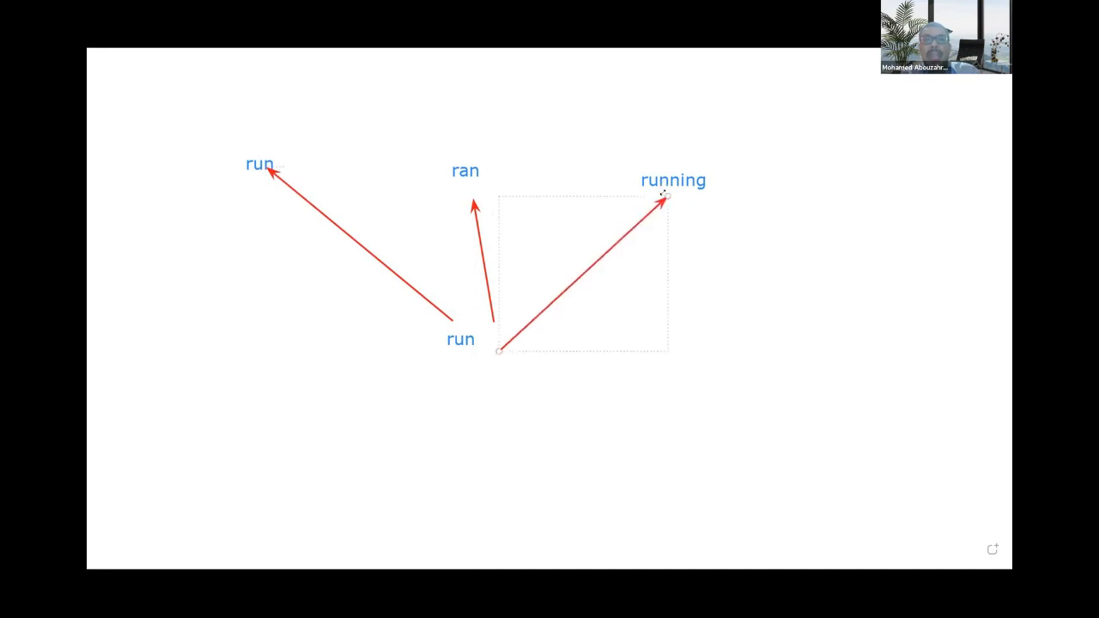
left_click(816, 250)
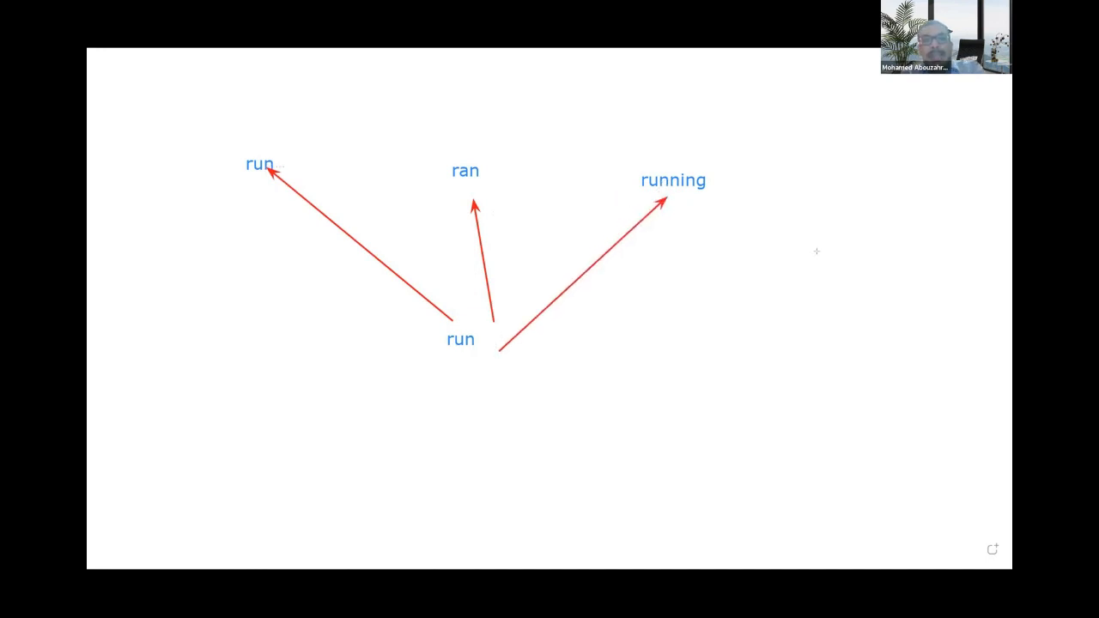
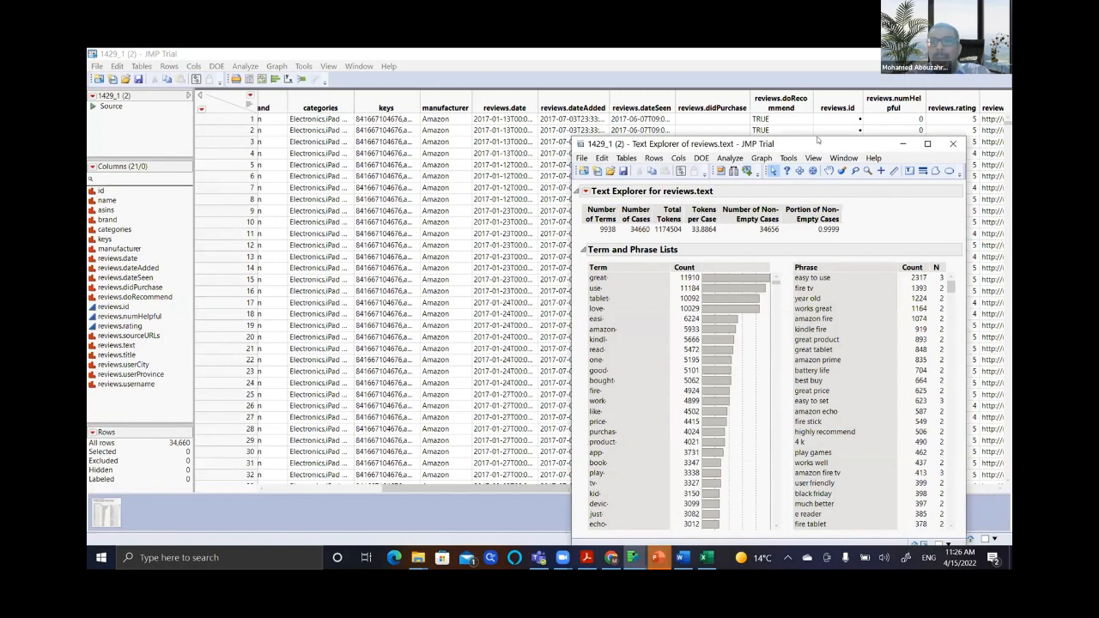
- Examine the term and phrase lists in the reviews.text Text Explorer report at full size, and restore the window
left_click_drag(819, 142, 725, 114)
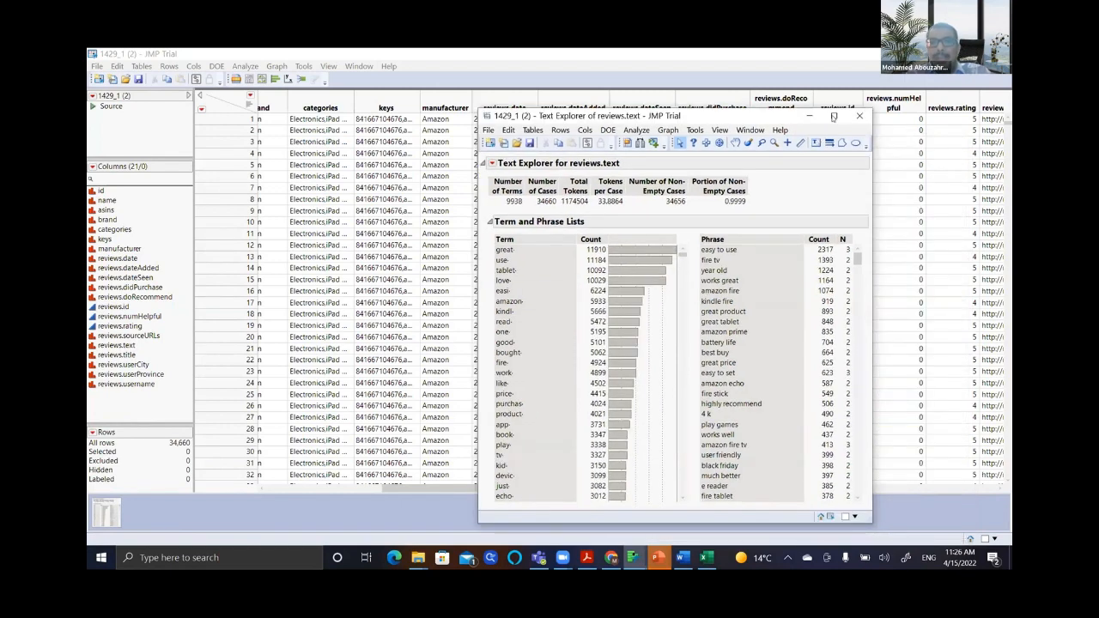
left_click(833, 117)
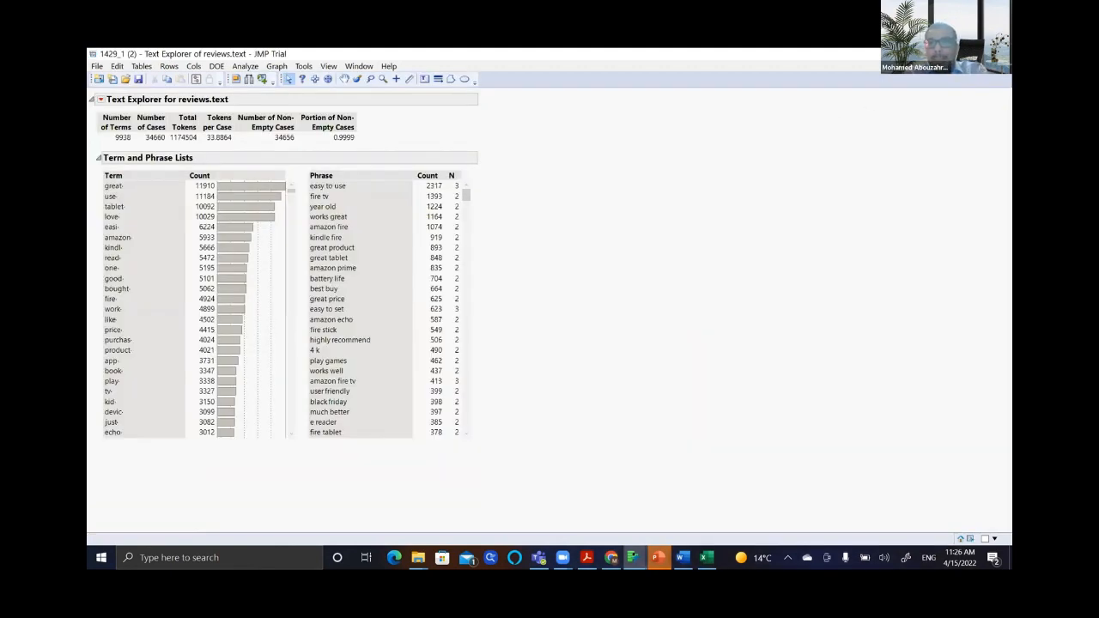
left_click(973, 54)
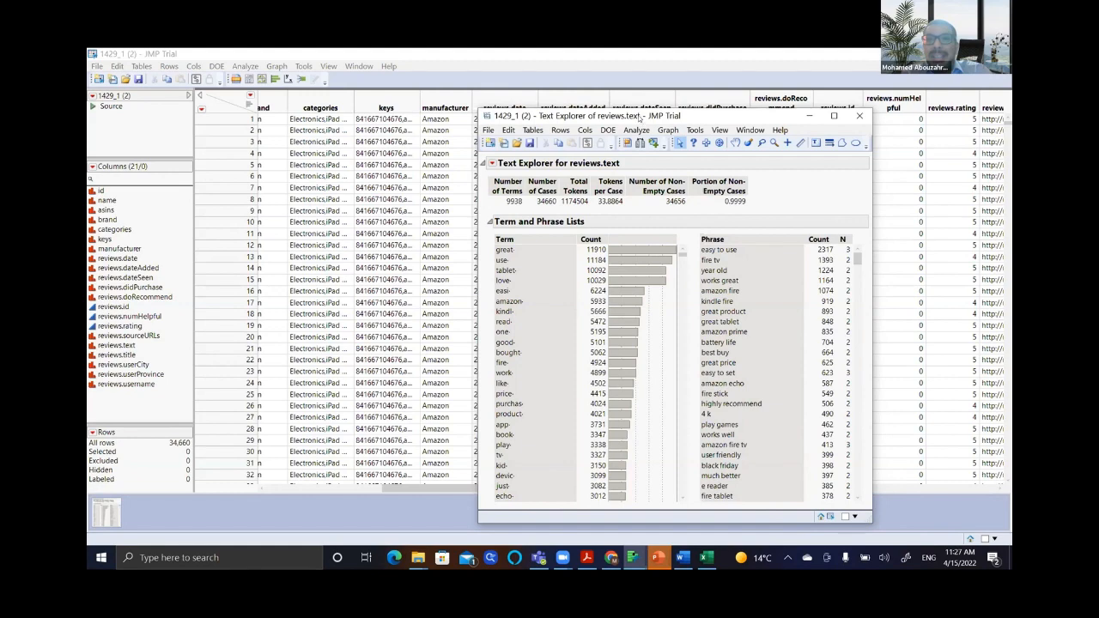
- Move and widen the Text Explorer window, and go through the most frequent phrases from "easy to use" down to "great price"
left_click_drag(640, 118, 563, 61)
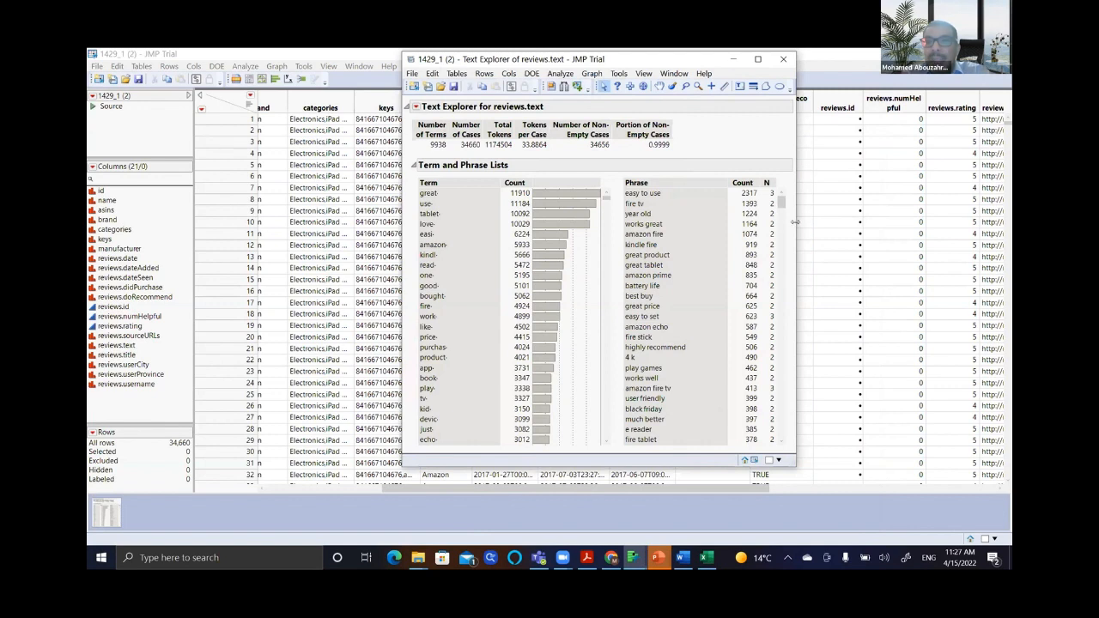
left_click_drag(795, 222, 869, 216)
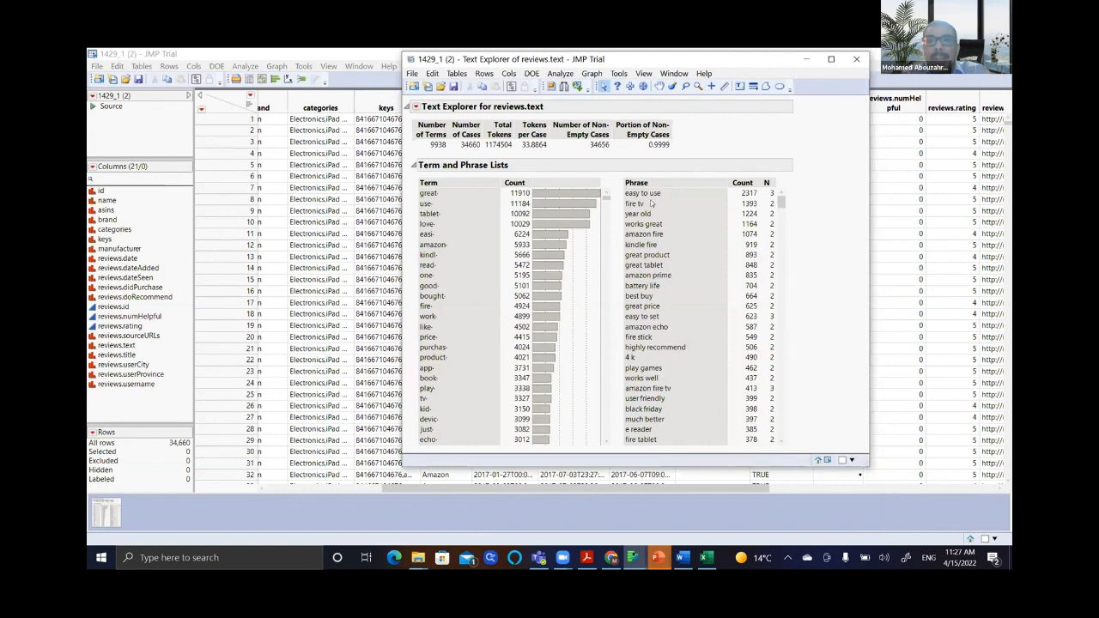
left_click(648, 194)
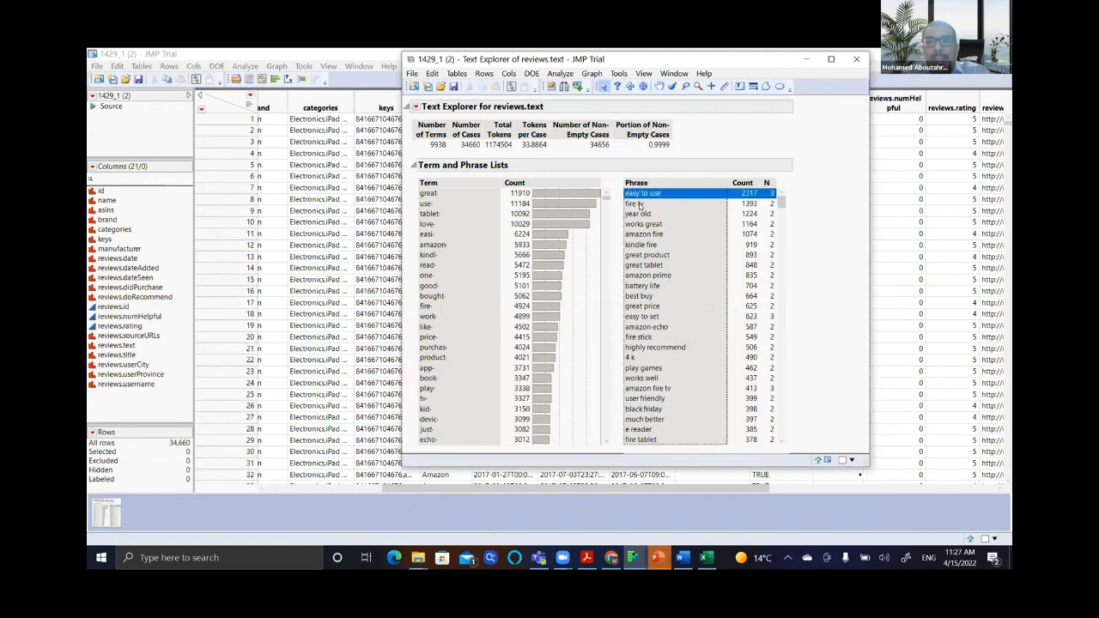
left_click(644, 214)
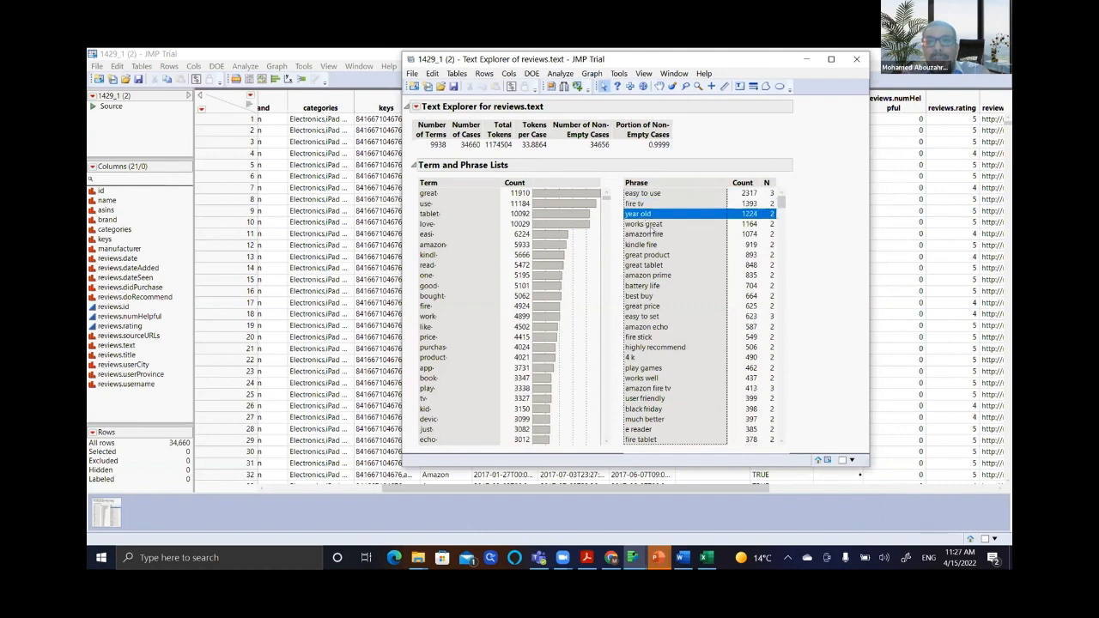
left_click(650, 224)
left_click(653, 234)
left_click(653, 245)
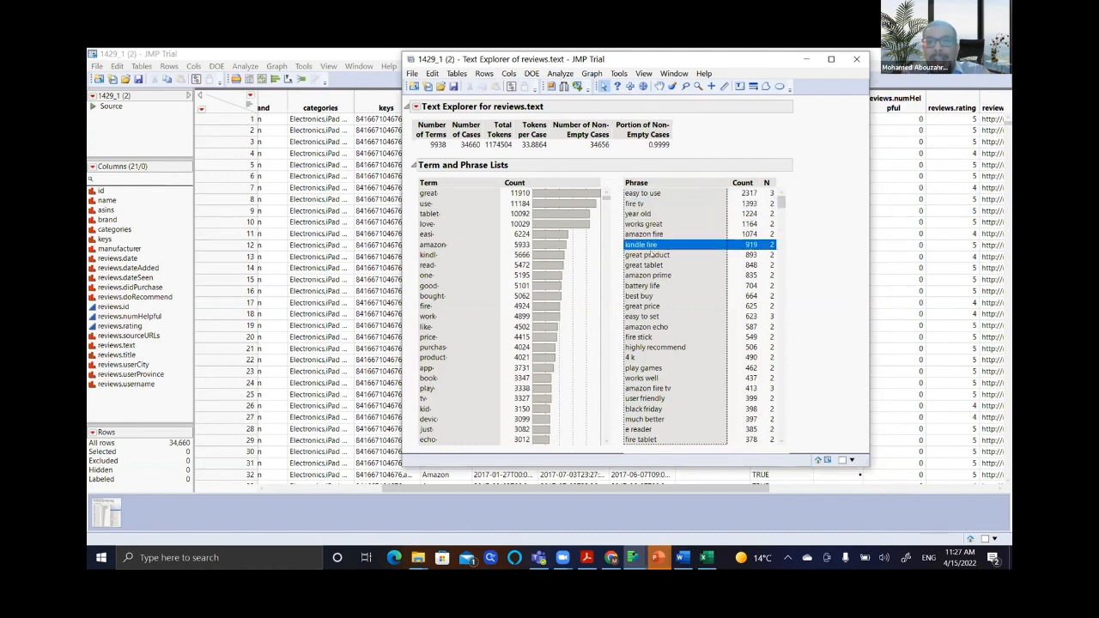
left_click(653, 255)
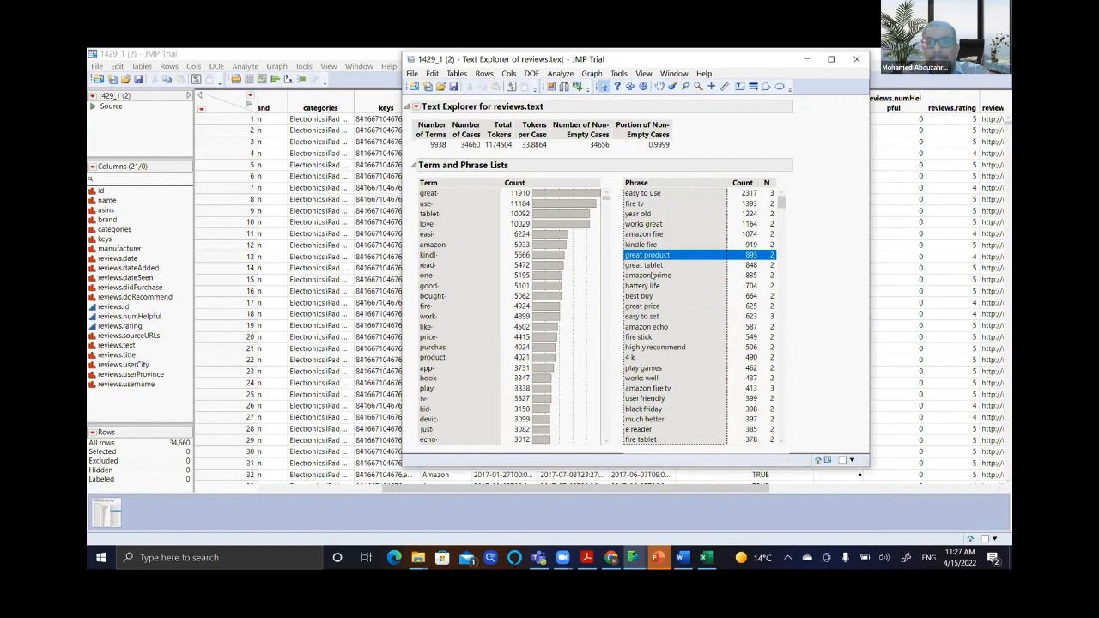
left_click(655, 285)
left_click(652, 296)
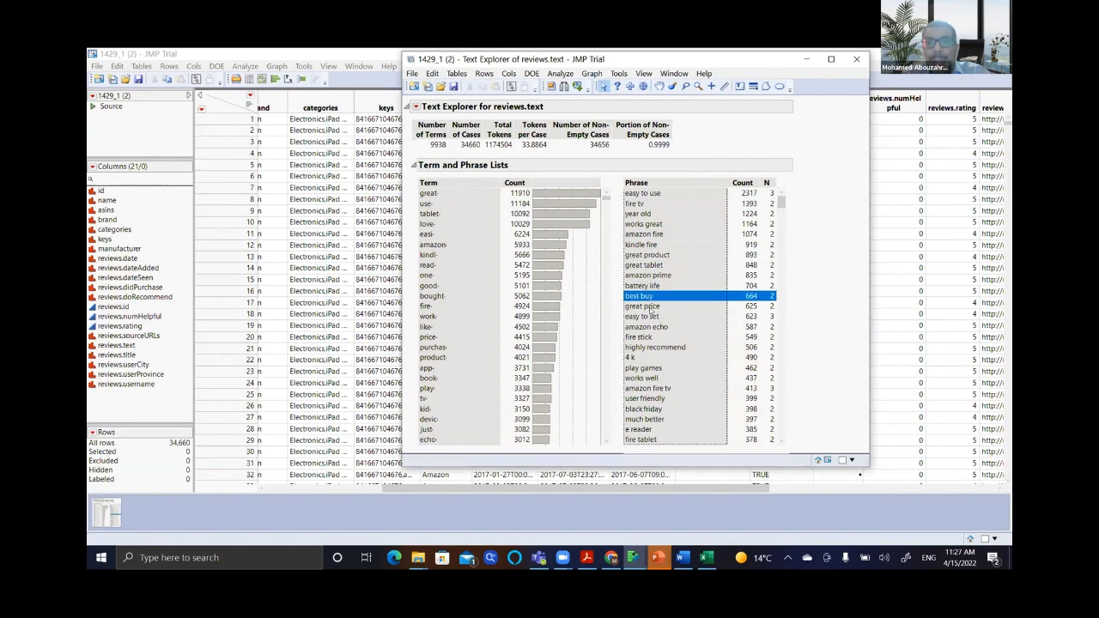
left_click(653, 306)
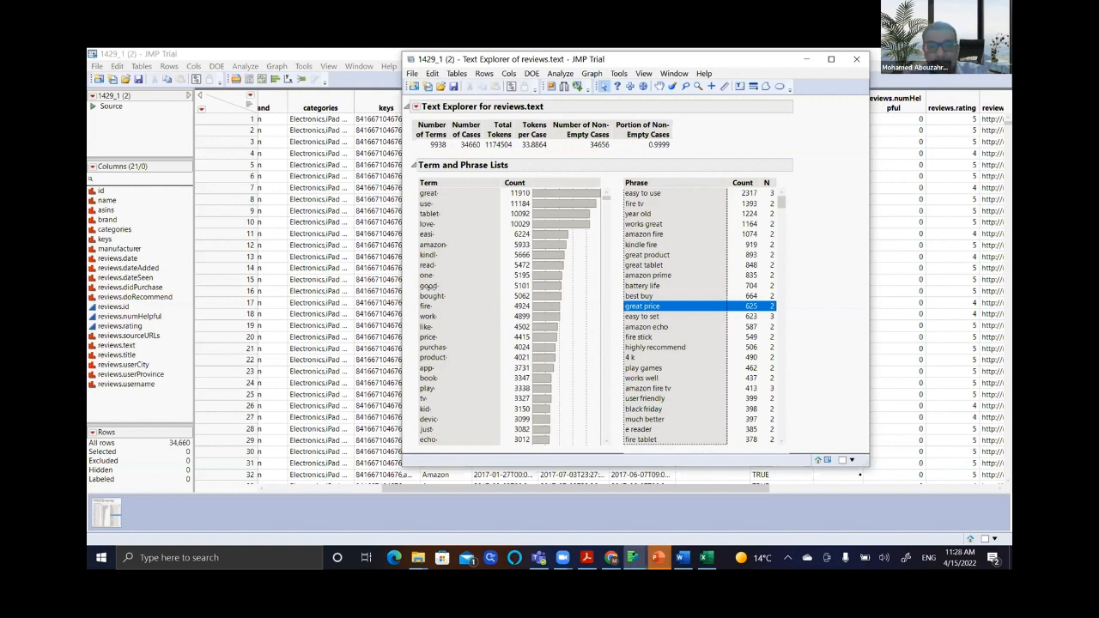
mouse_move(494, 352)
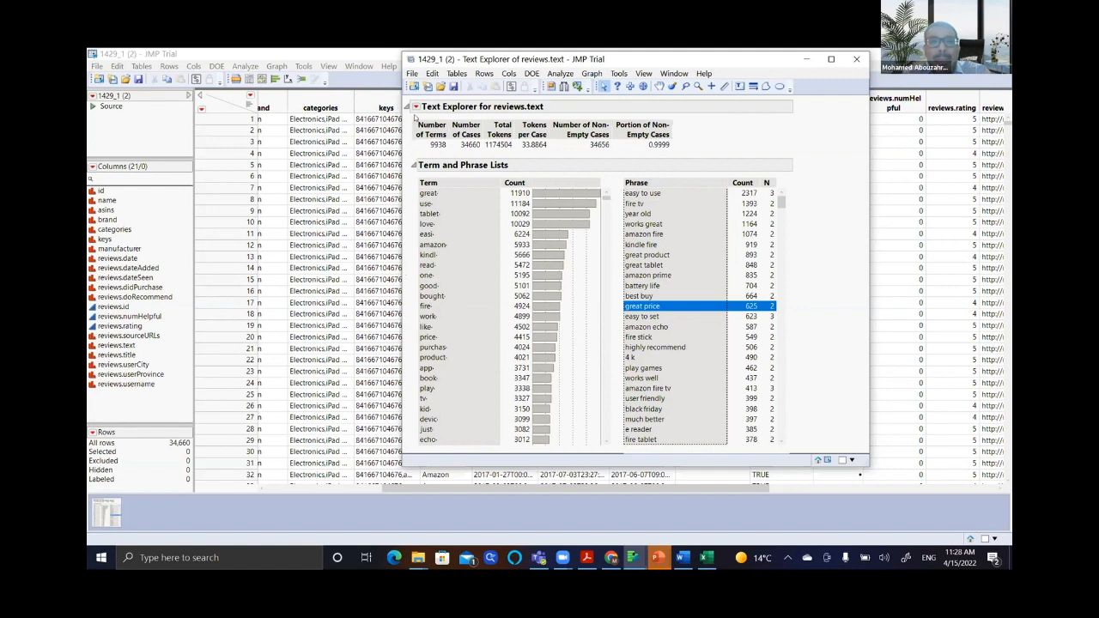
- Show the word cloud in the reviews.text report and maximize the report window
left_click(416, 106)
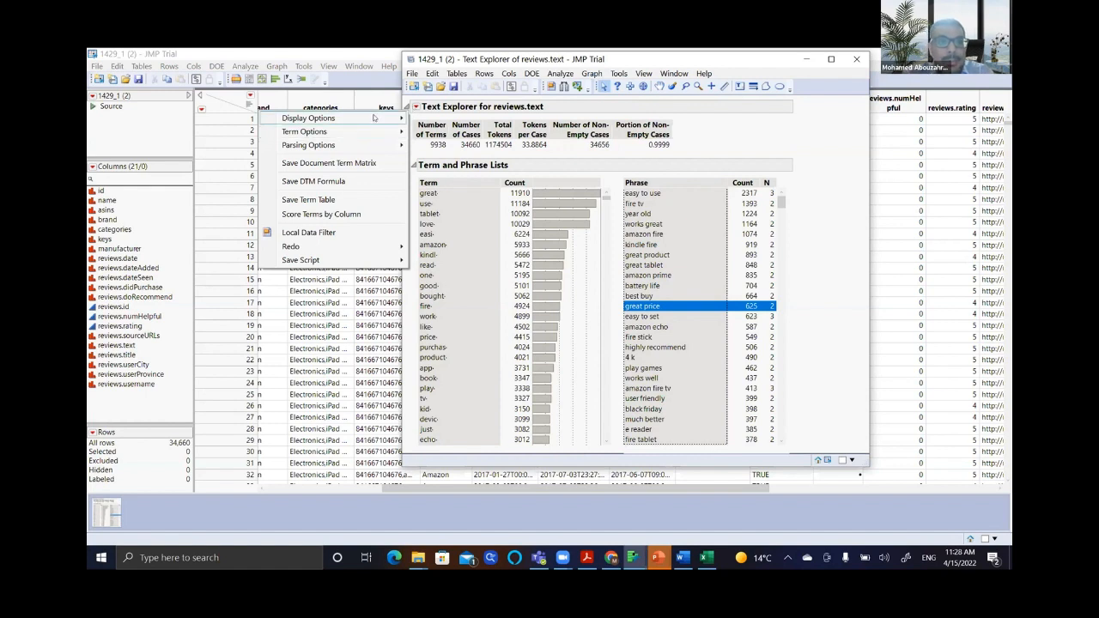
mouse_move(374, 117)
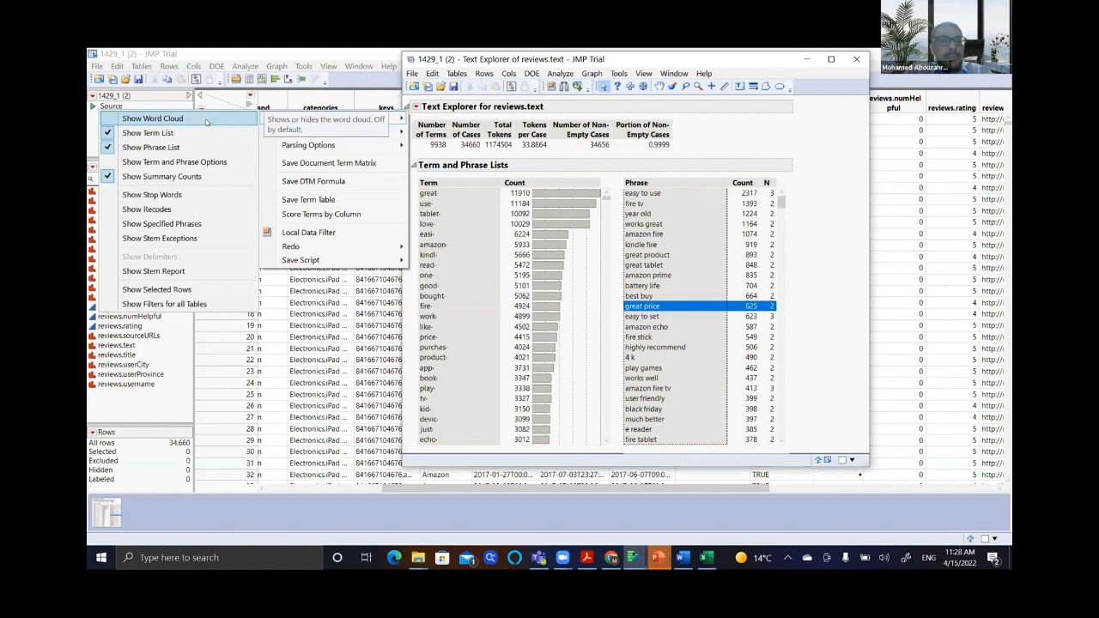
left_click(205, 121)
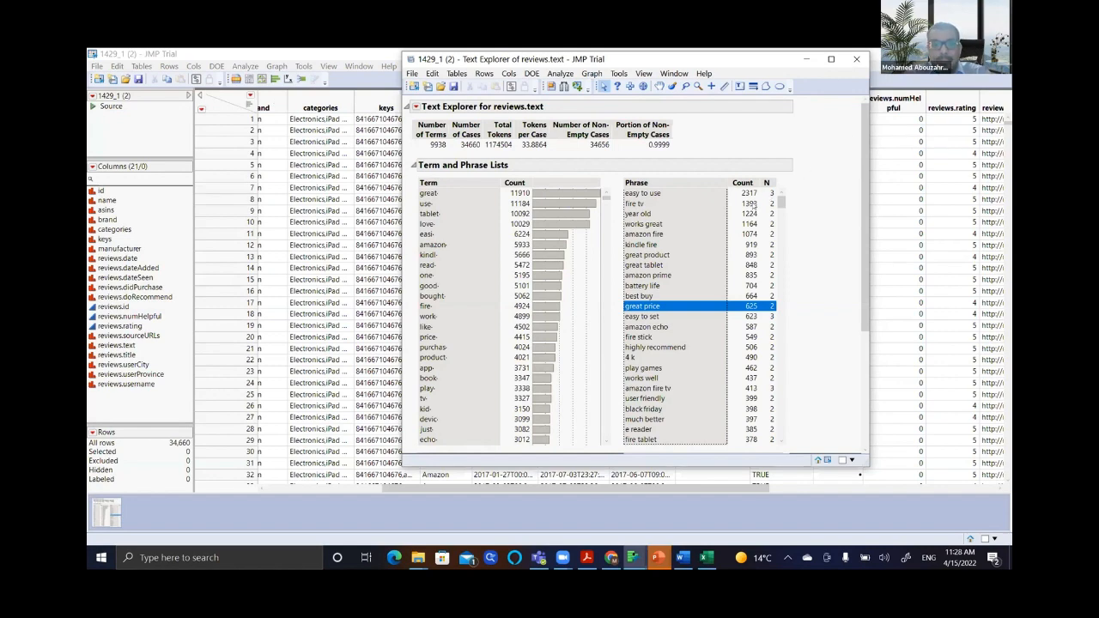
left_click(831, 59)
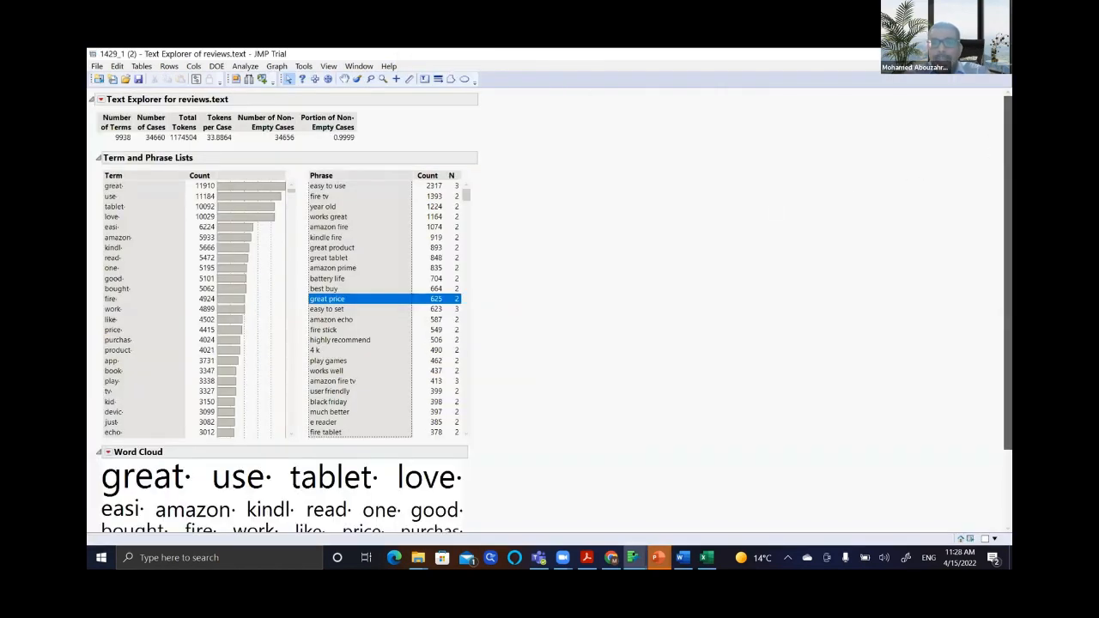
- Check the counts behind the word cloud's largest and smallest words, and change the cloud's layout from rows to an oval arrangement
scroll(876, 283, "down", 3)
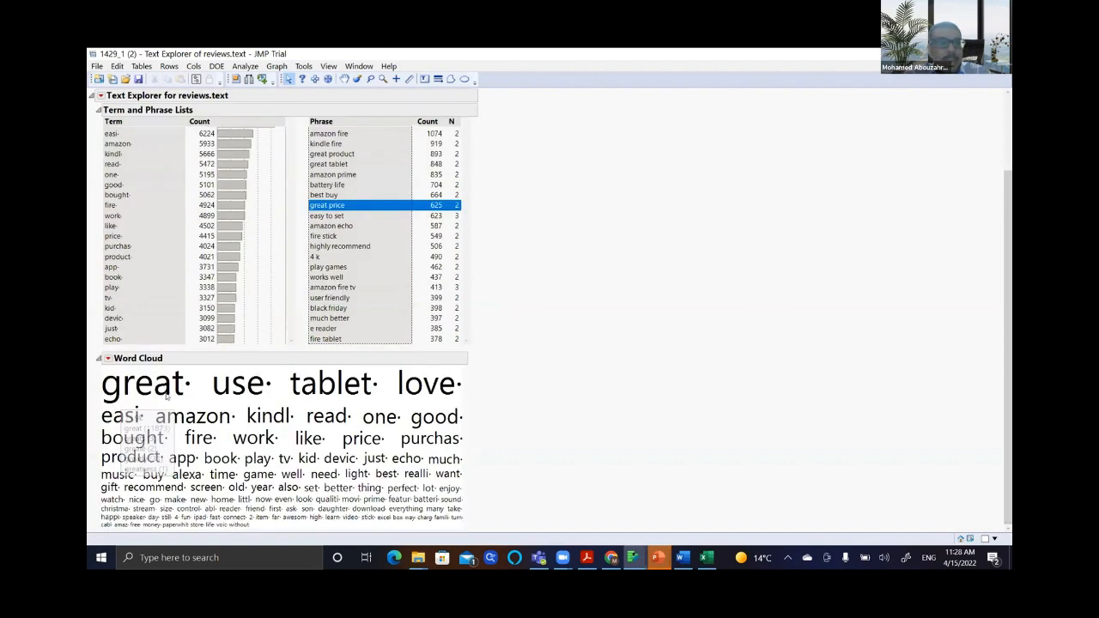
mouse_move(157, 452)
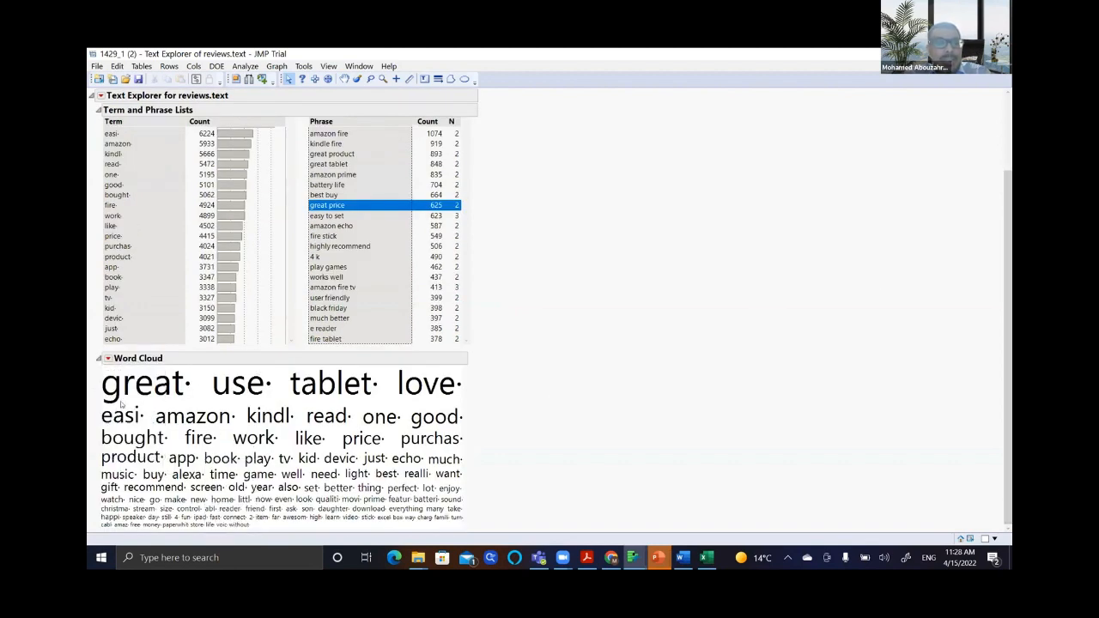
mouse_move(129, 394)
mouse_move(245, 525)
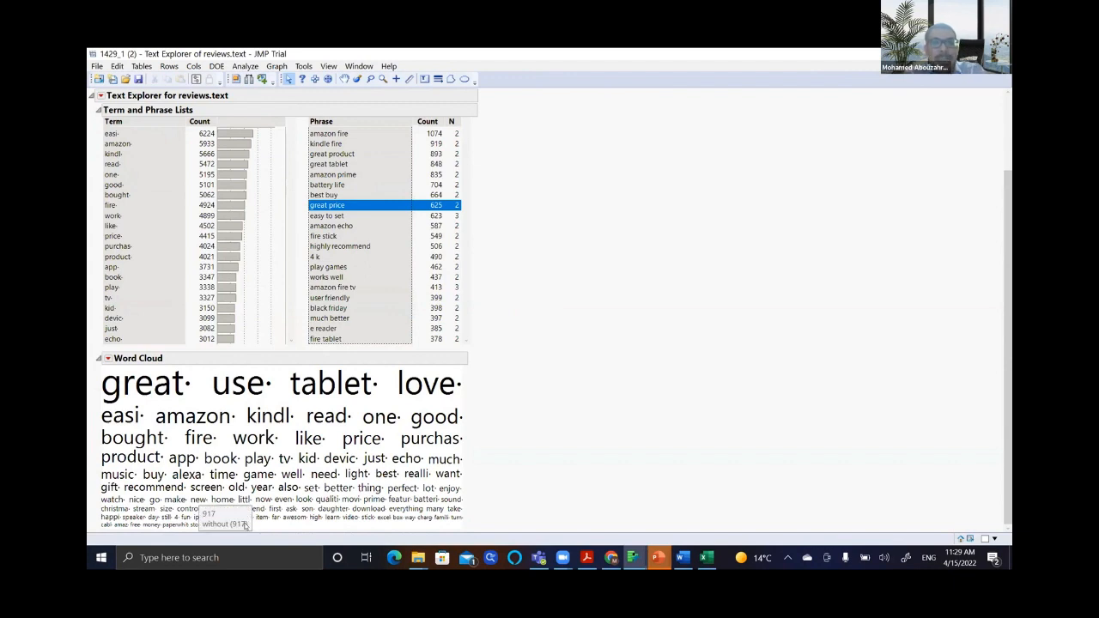
left_click(108, 361)
mouse_move(139, 373)
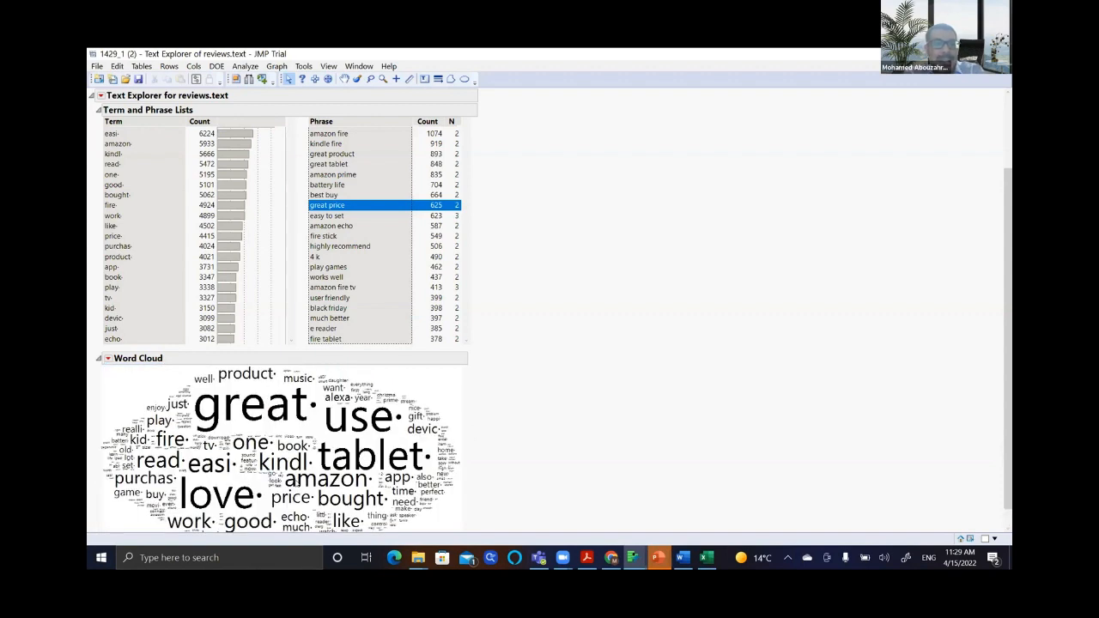
- Color the words of the word cloud with the Arbitrary Colors option
mouse_move(386, 448)
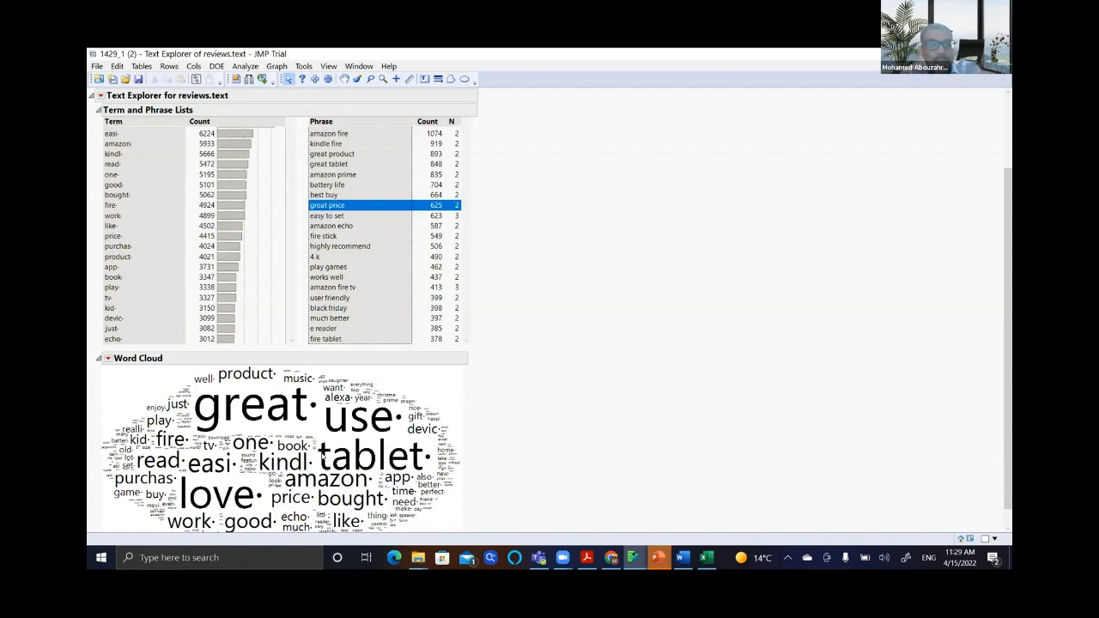
mouse_move(322, 455)
mouse_move(352, 430)
left_click(107, 359)
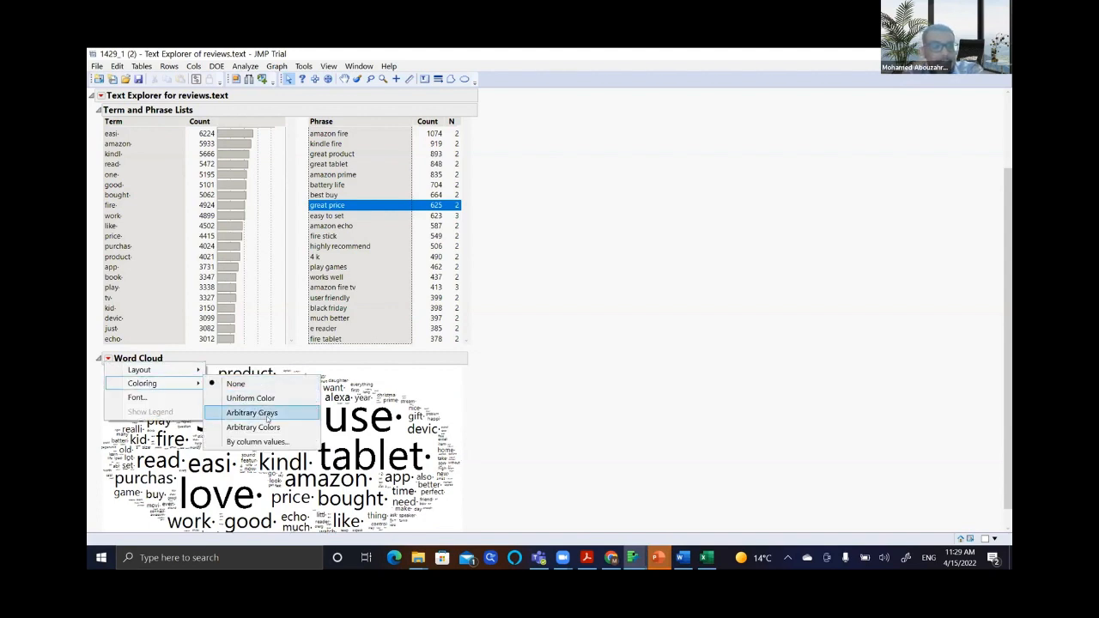
left_click(288, 430)
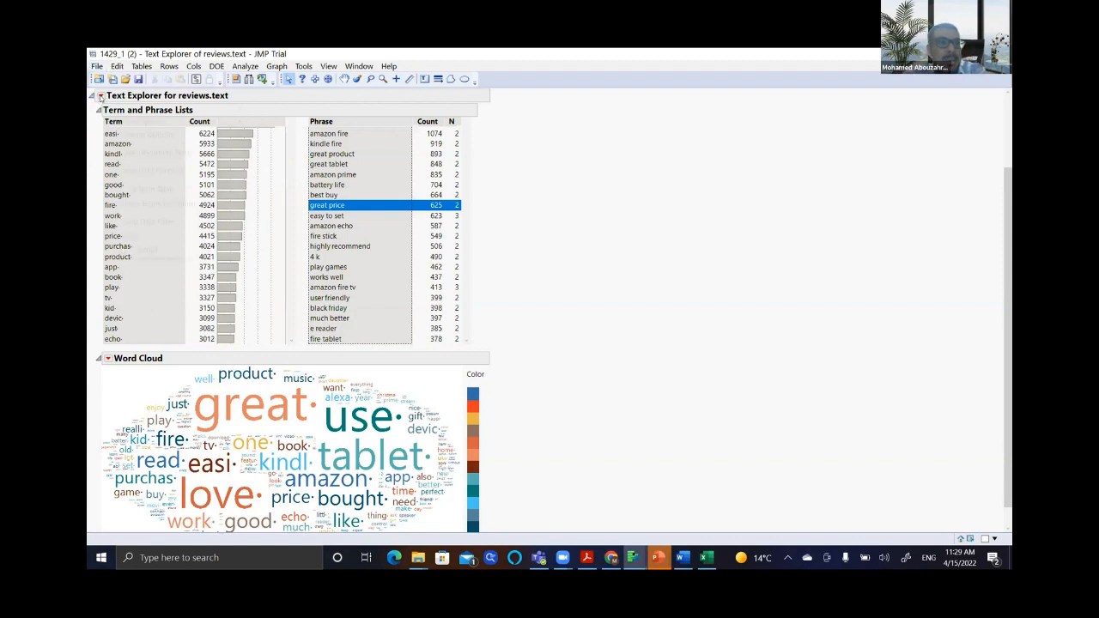
left_click(100, 97)
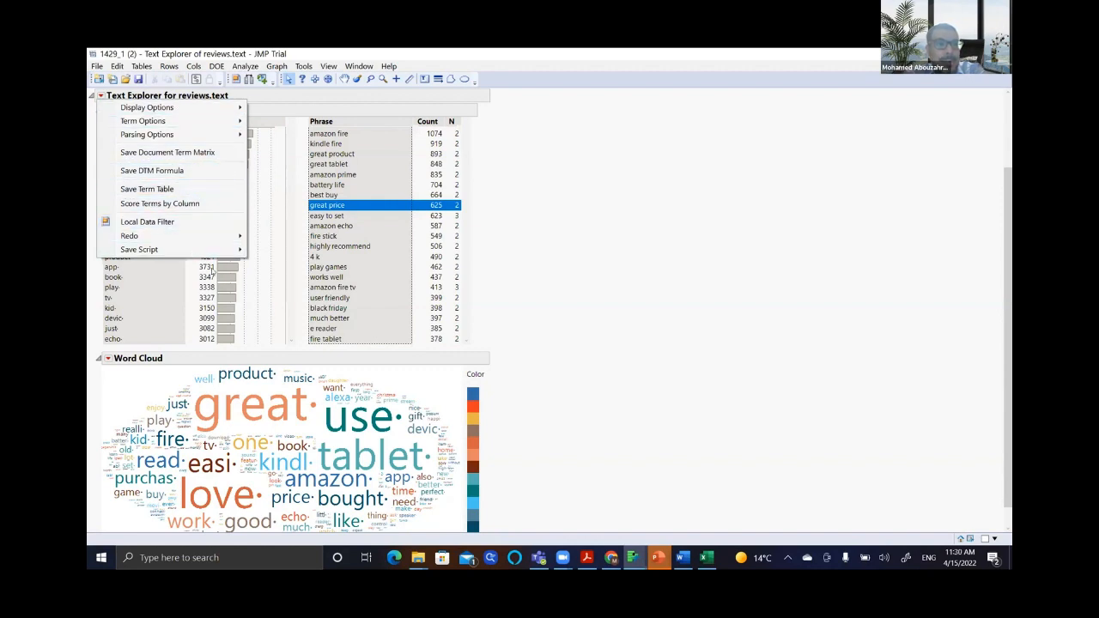
left_click(589, 292)
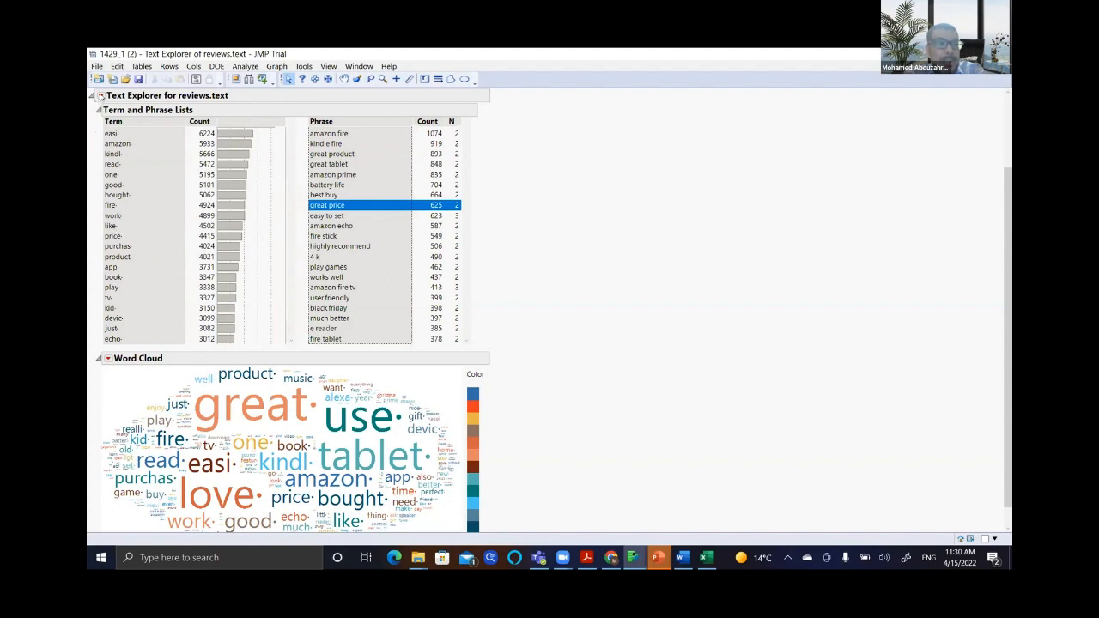
left_click(101, 96)
mouse_move(135, 105)
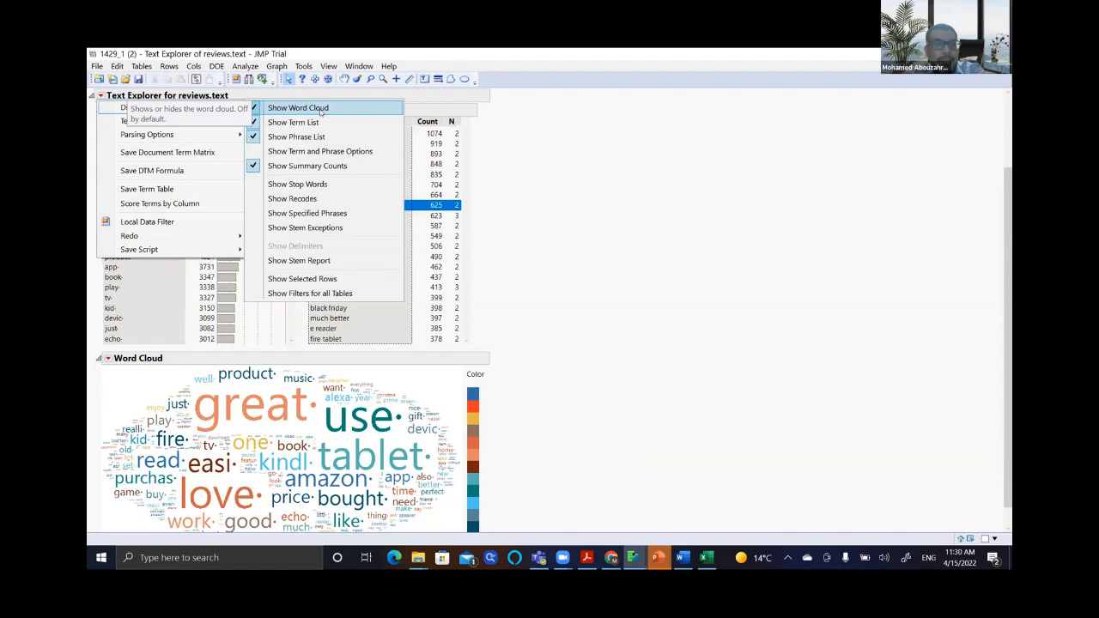
left_click(137, 487)
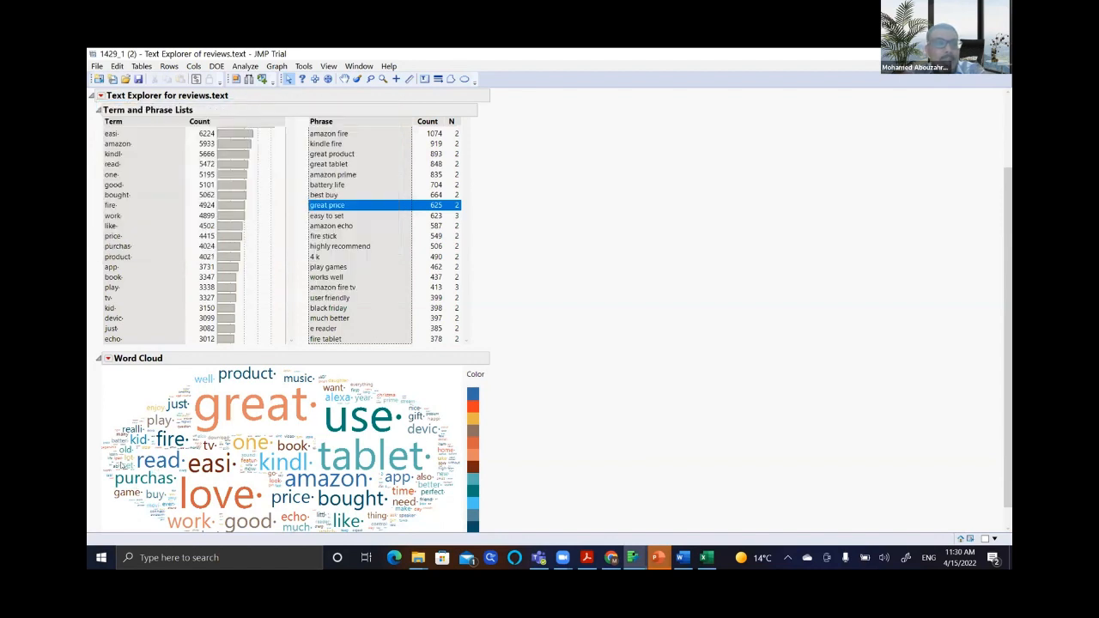
- Set the word cloud's coloring to Arbitrary Grays
left_click(107, 360)
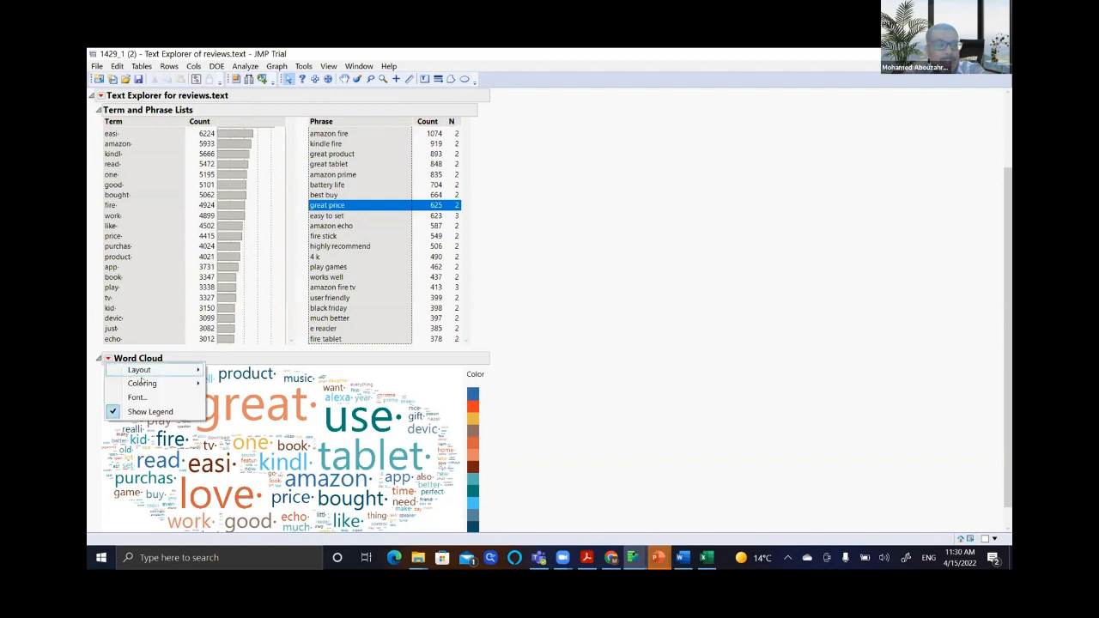
mouse_move(162, 365)
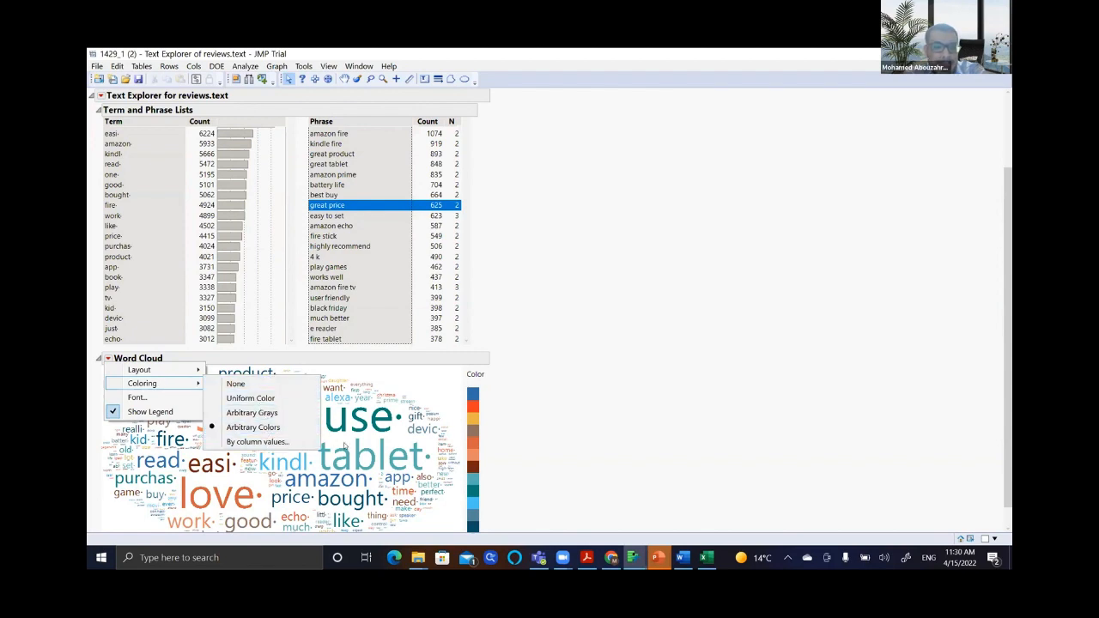
left_click(271, 413)
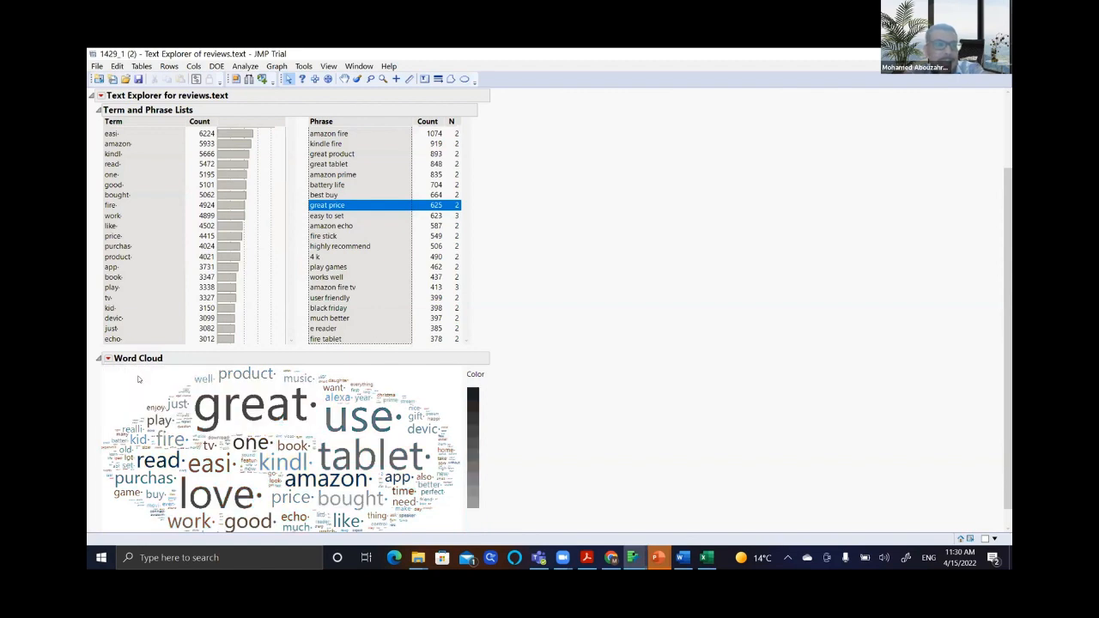
left_click(107, 358)
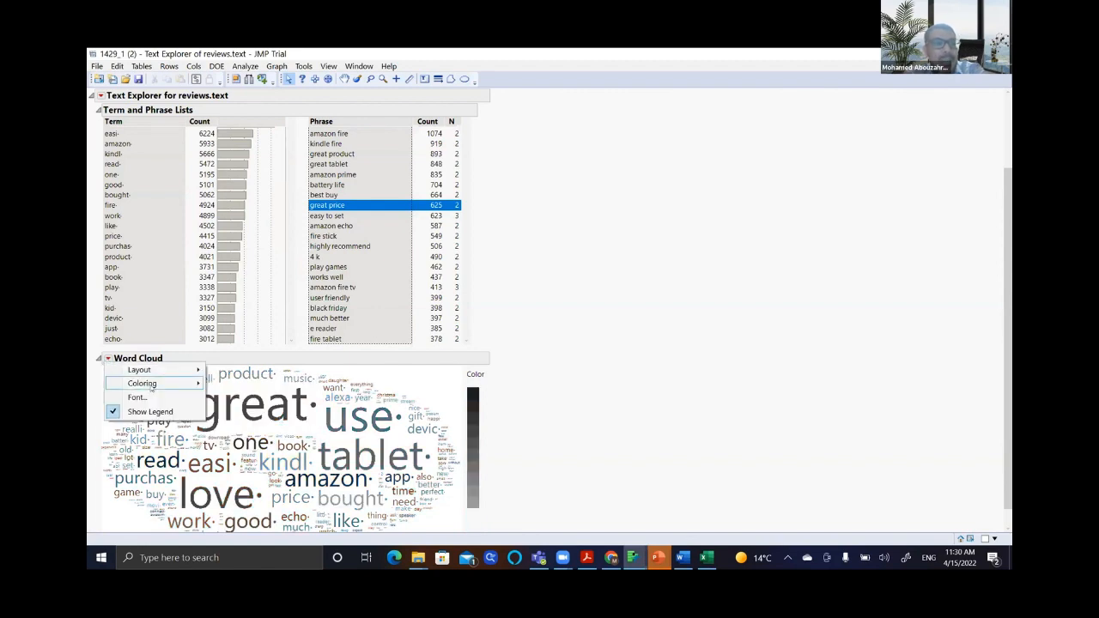
mouse_move(150, 384)
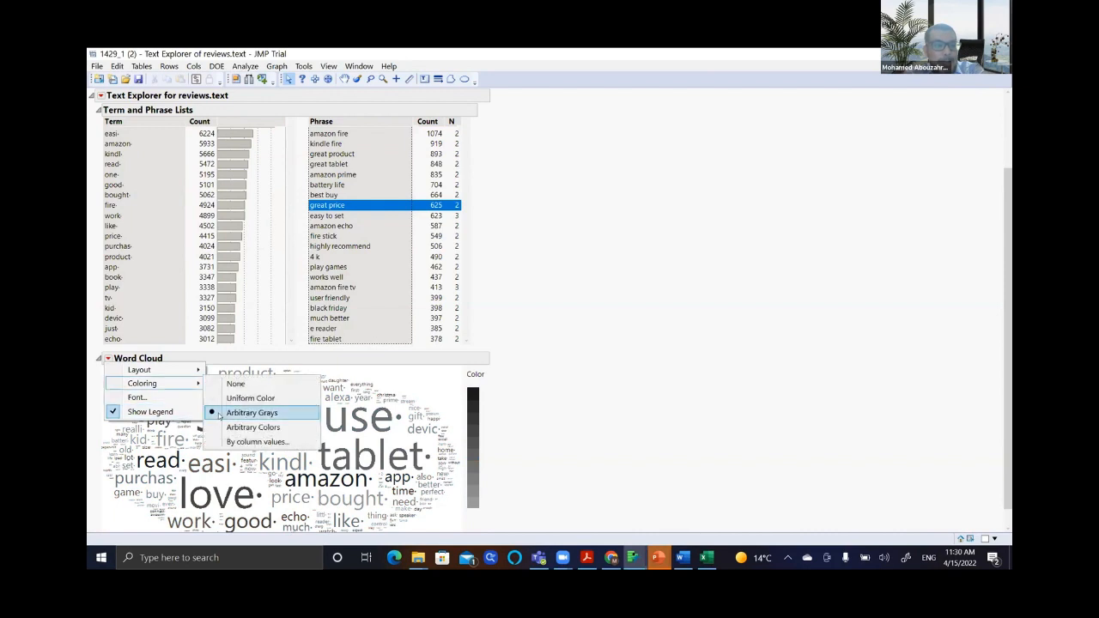
left_click(364, 431)
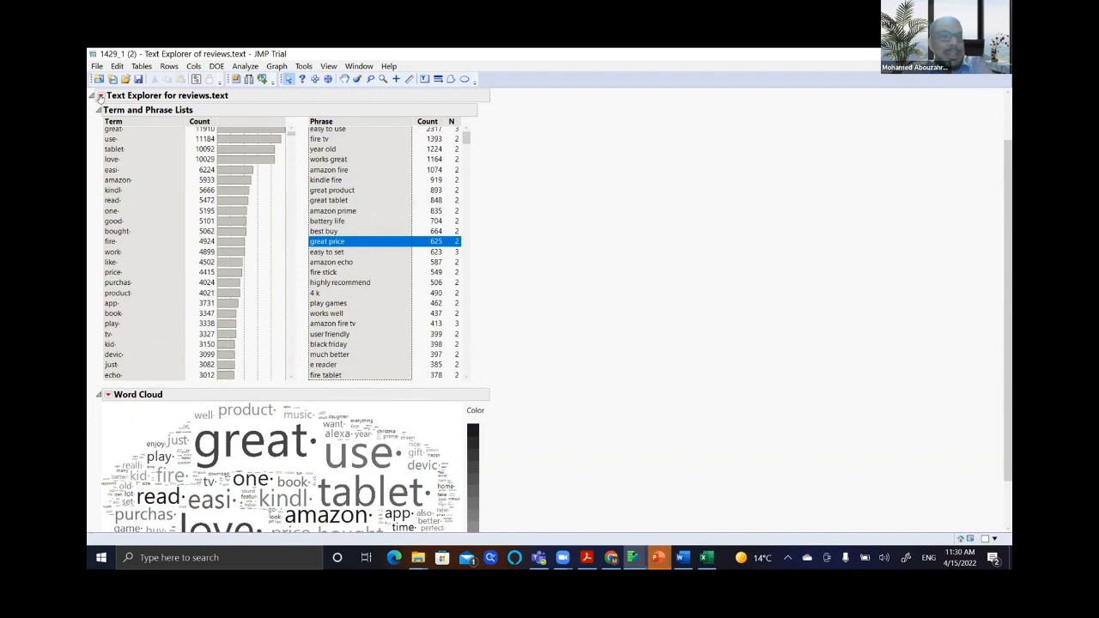
- Review the built-in English stop words of the reviews.text report without making any changes
left_click(101, 96)
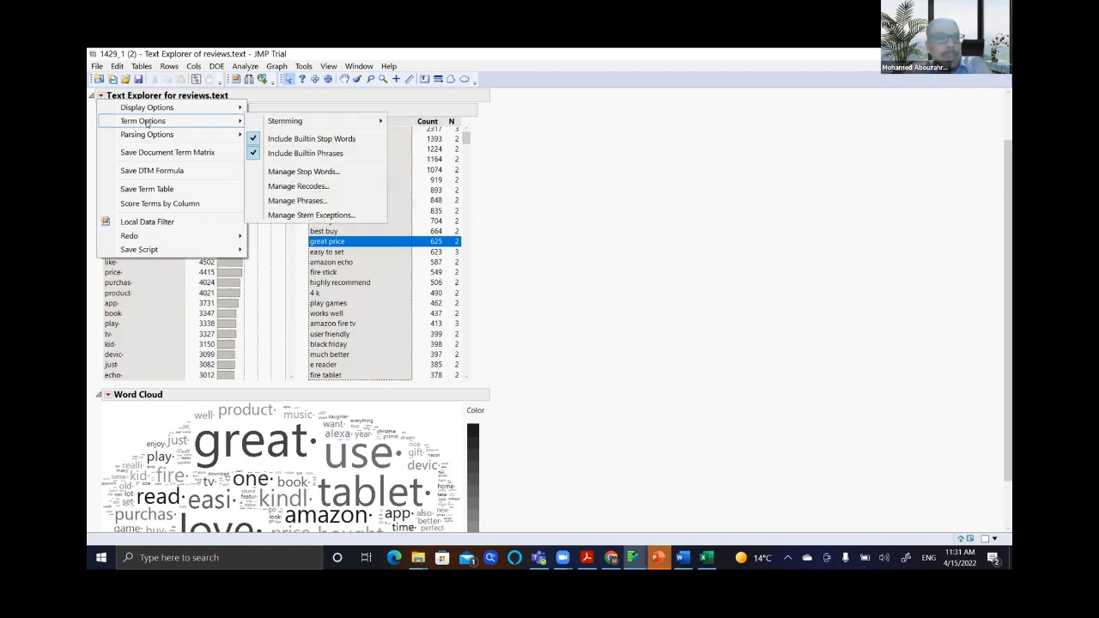
left_click(301, 172)
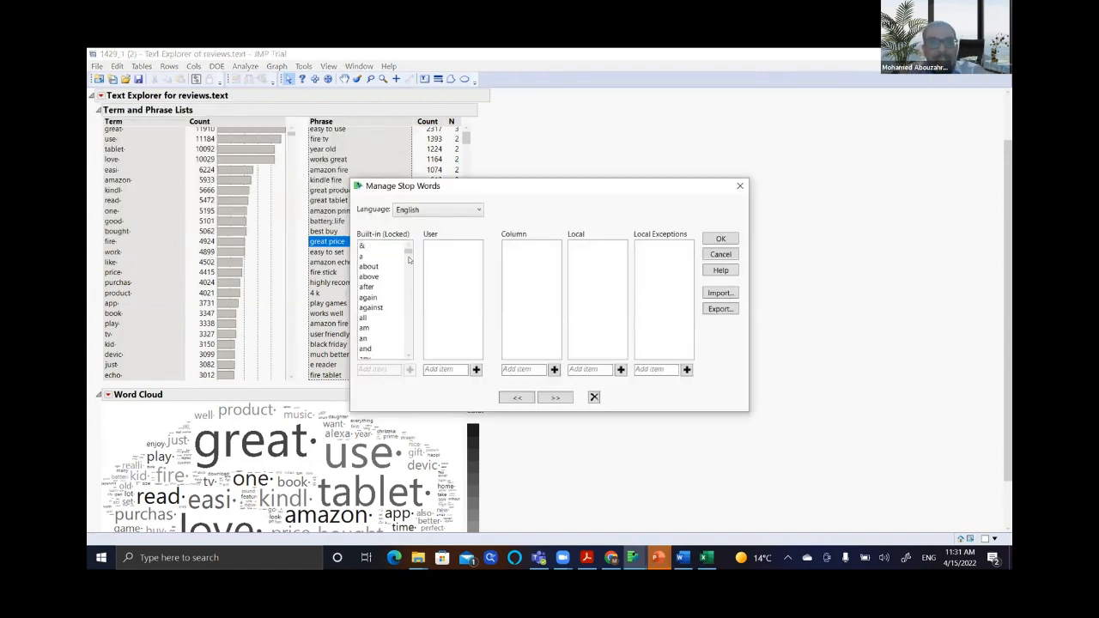
scroll(408, 251, "down", 2)
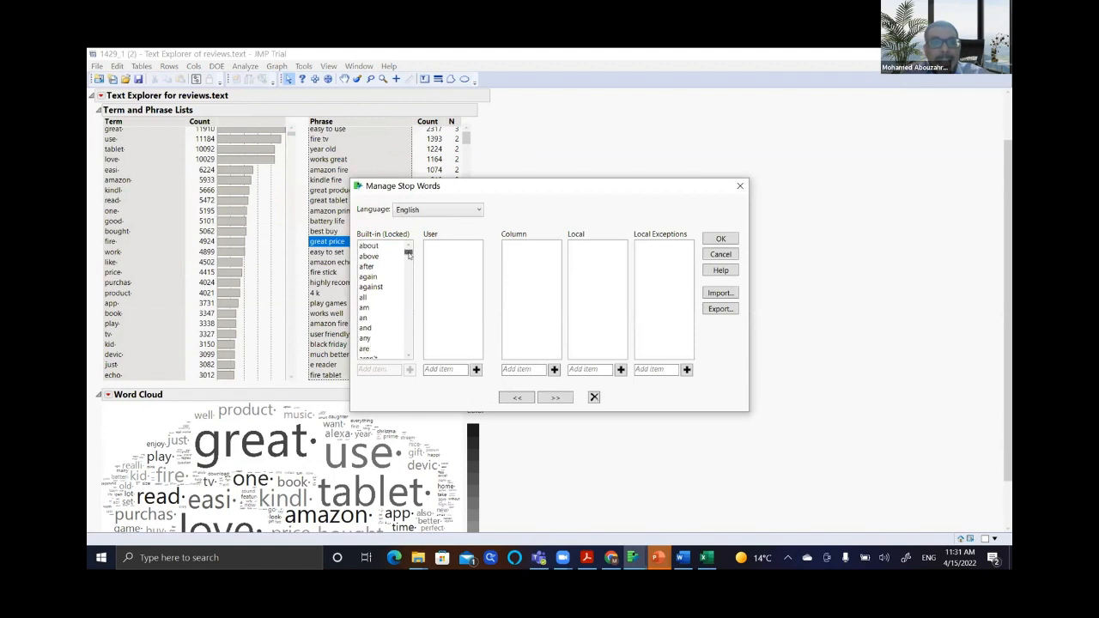
scroll(409, 250, "up", 2)
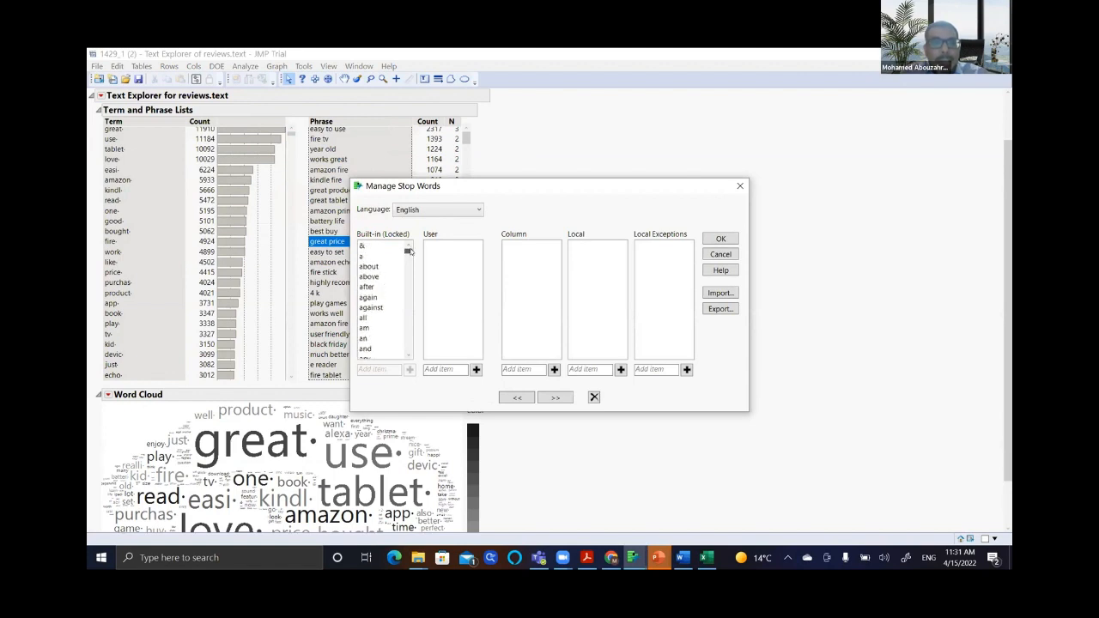
scroll(409, 252, "down", 1)
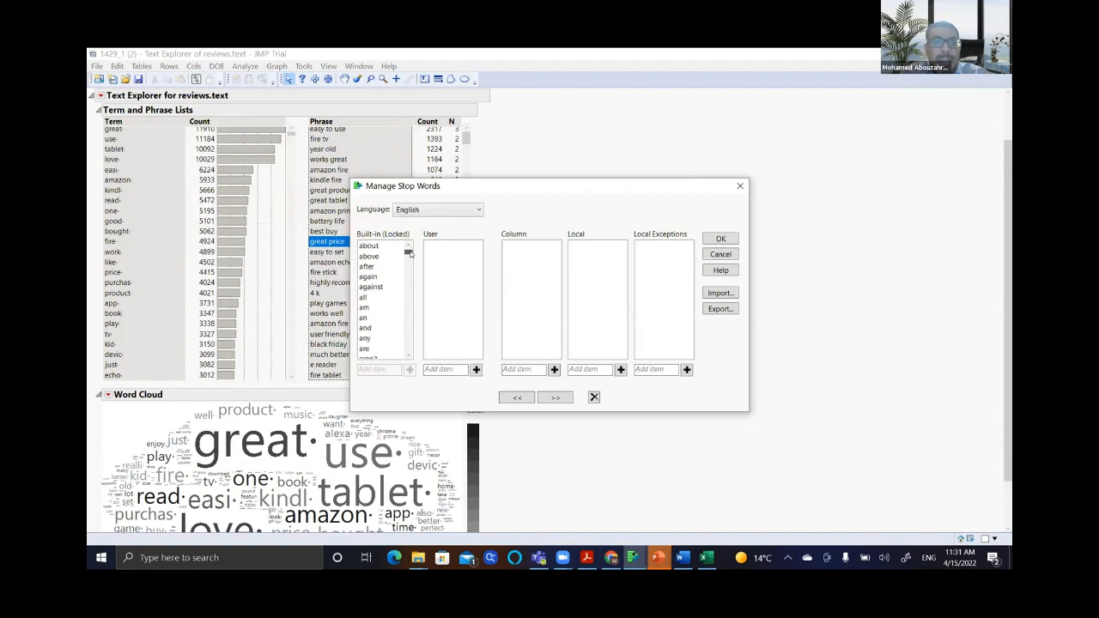
scroll(410, 251, "up", 1)
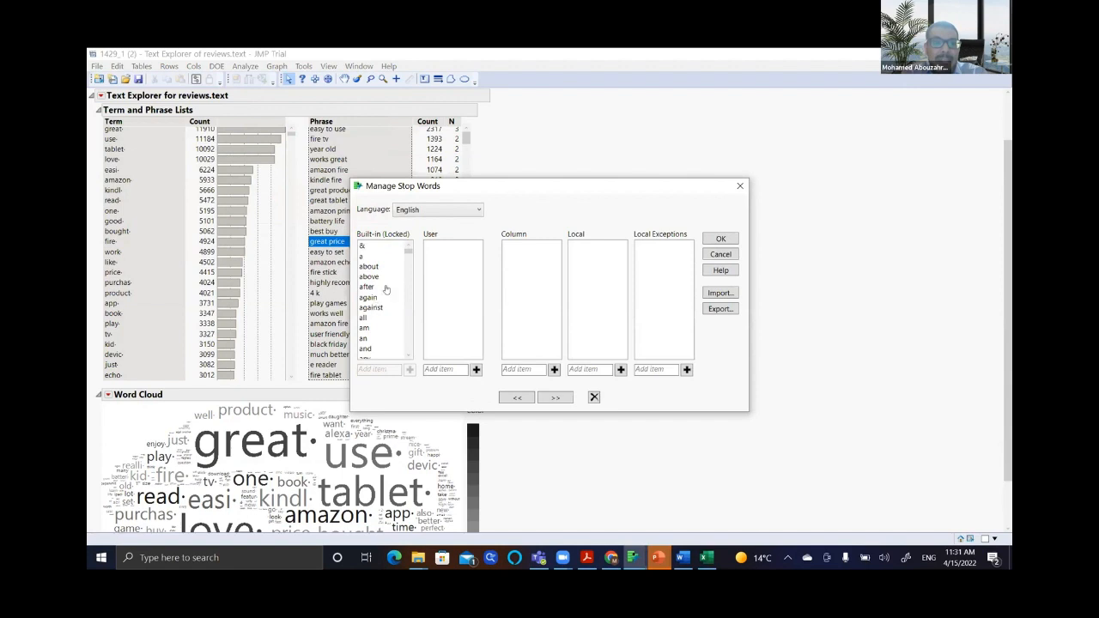
left_click_drag(408, 251, 411, 310)
scroll(411, 310, "up", 20)
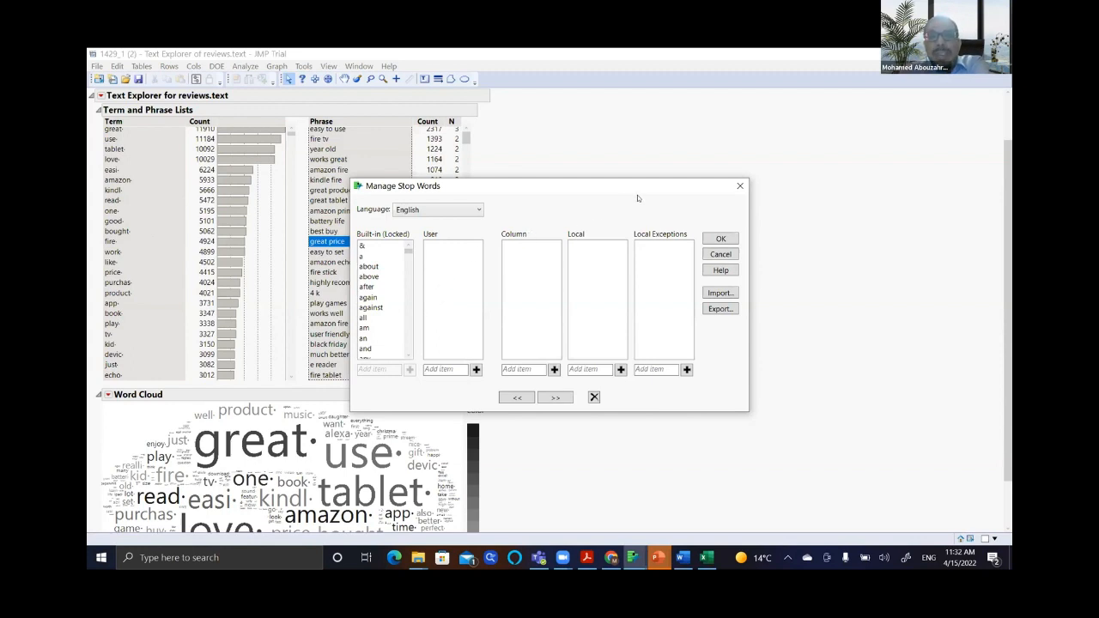
left_click(738, 186)
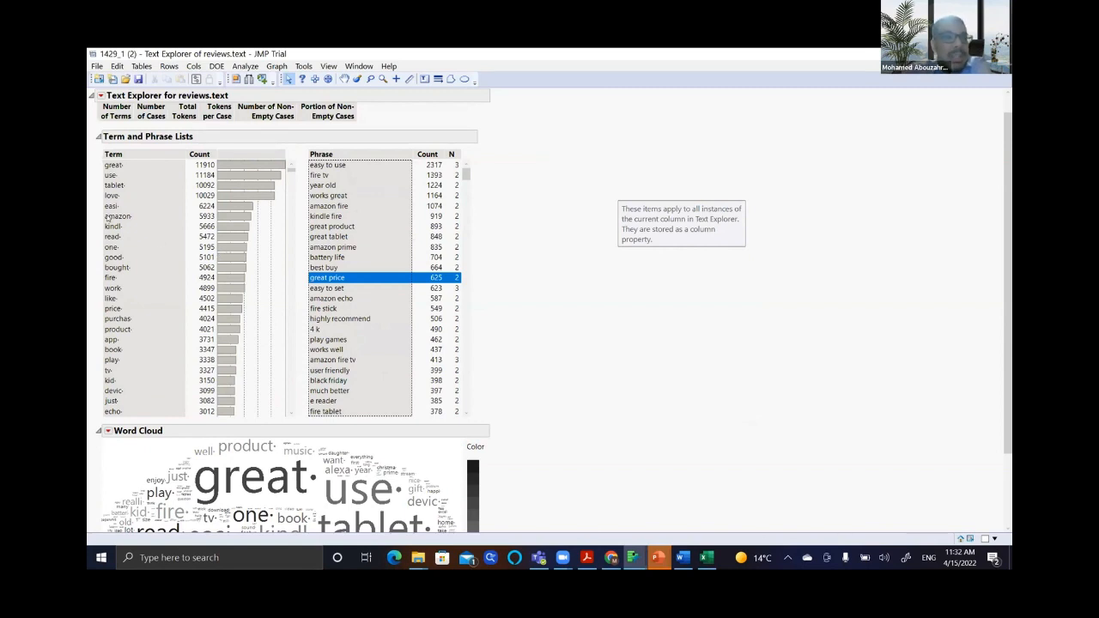
- Add "amazon" to the user-level stop words of the reviews.text report and apply the change
mouse_move(107, 221)
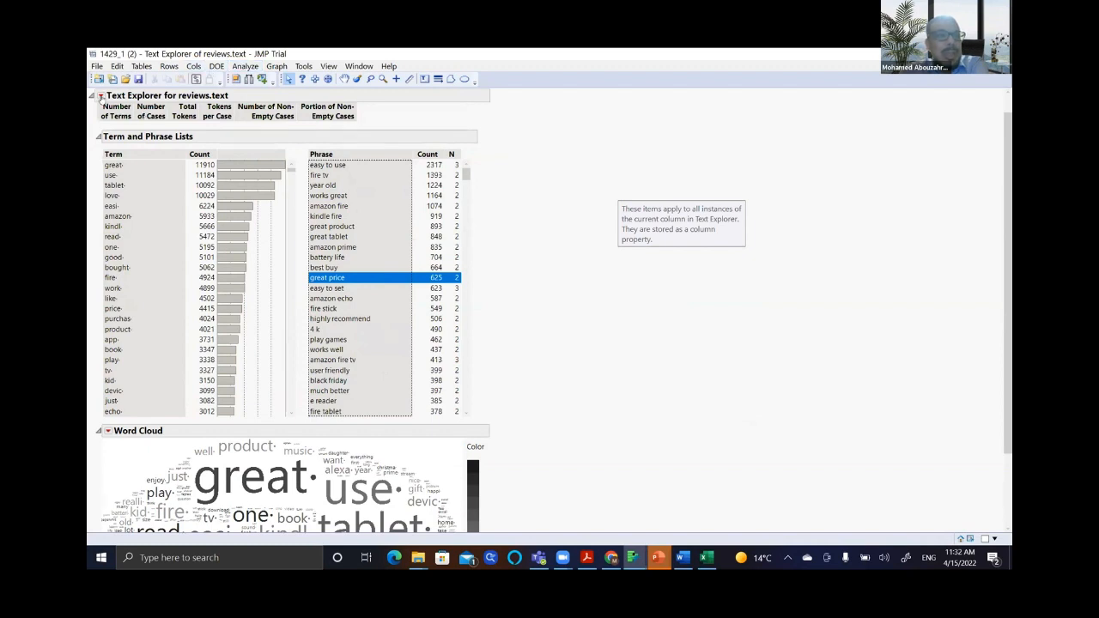
left_click(101, 97)
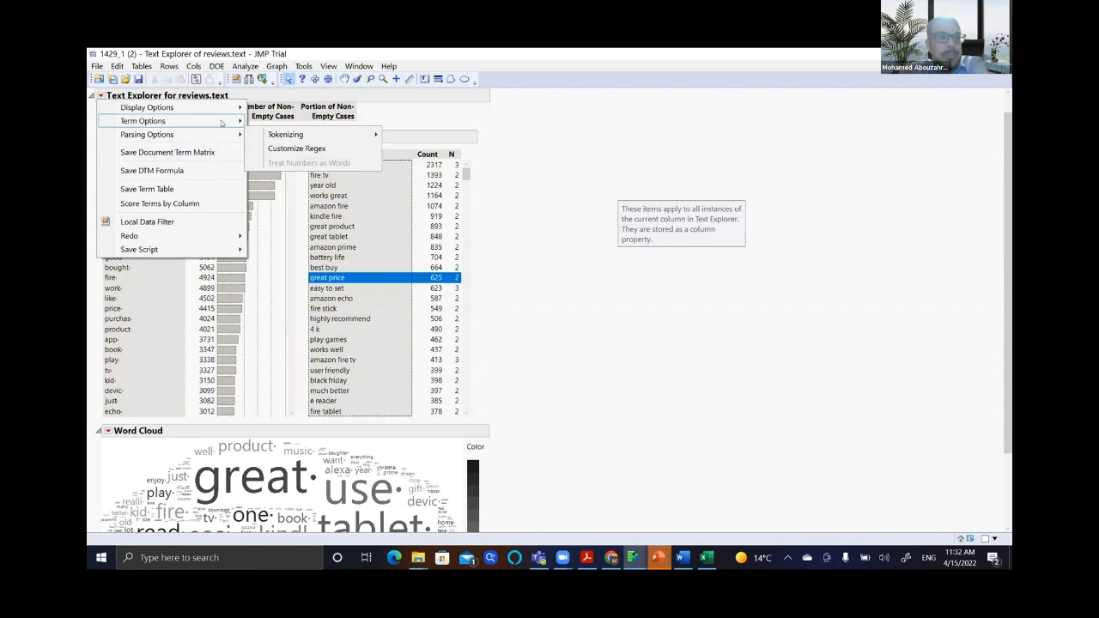
mouse_move(221, 123)
left_click(329, 172)
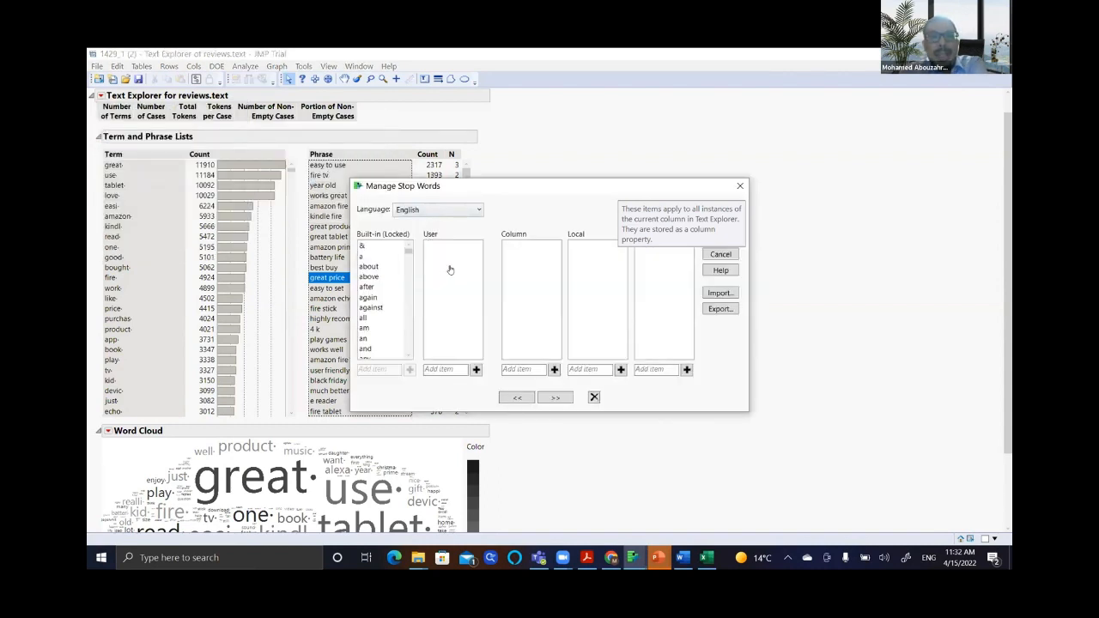
left_click(448, 369)
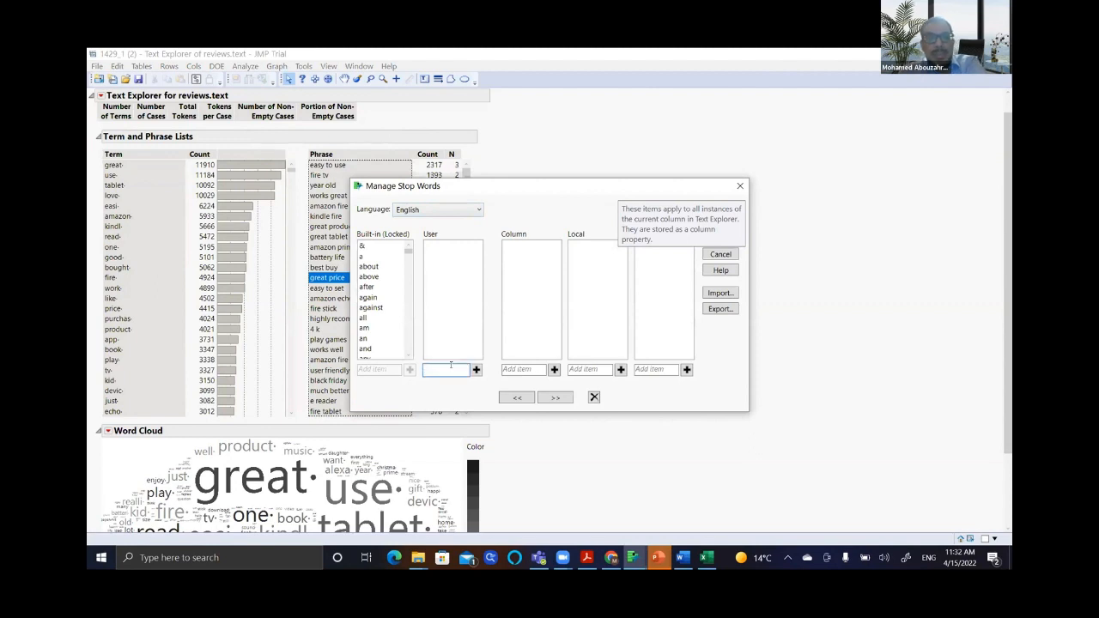
type("amazon")
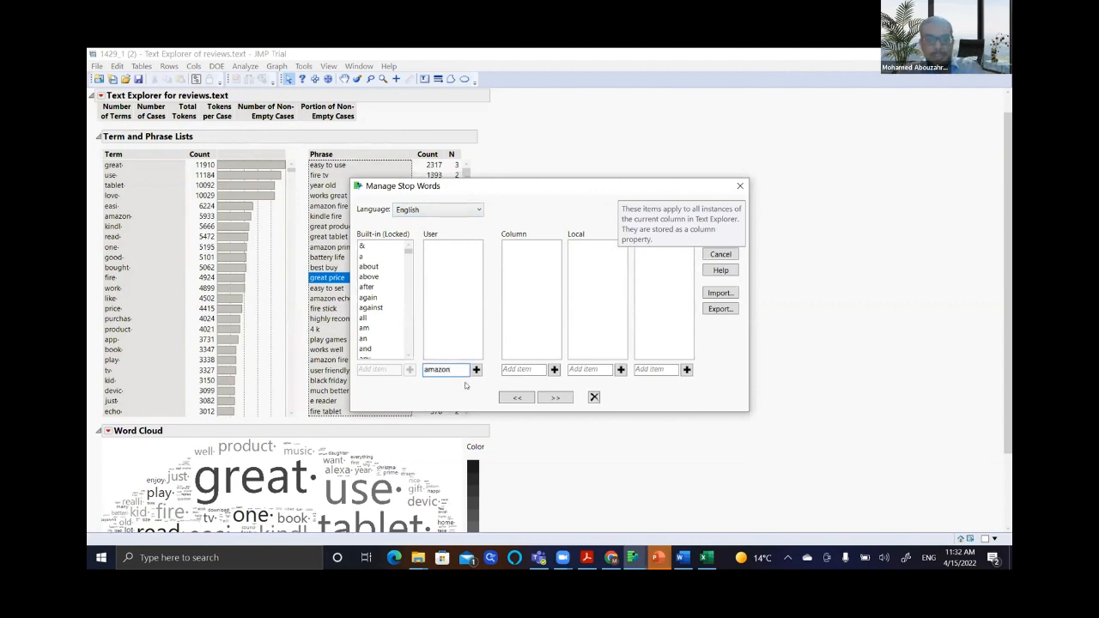
left_click(476, 369)
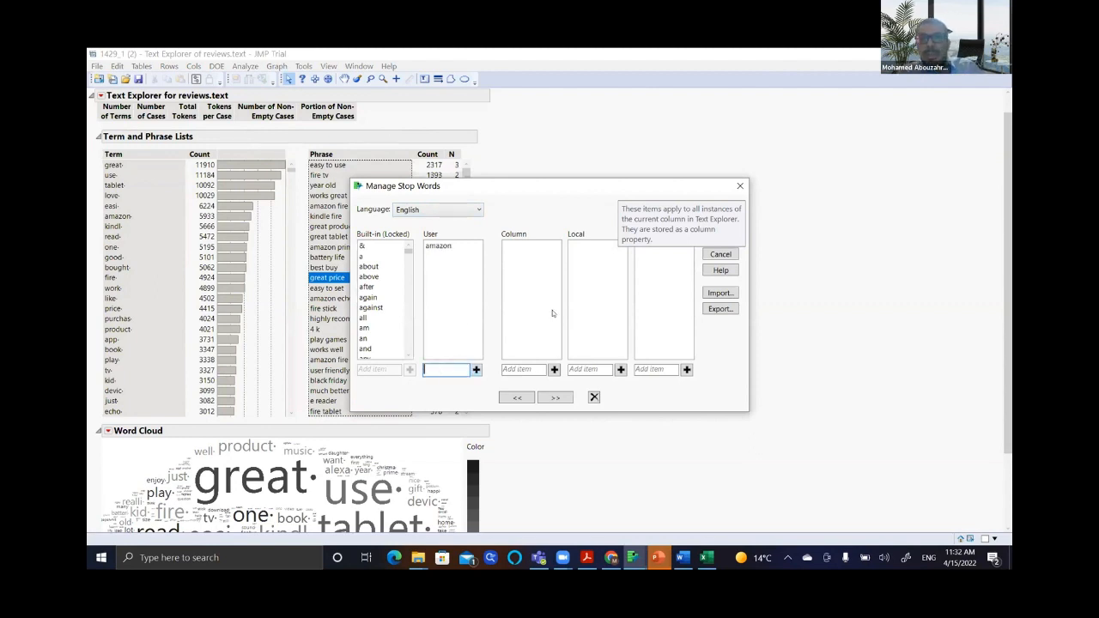
left_click(728, 357)
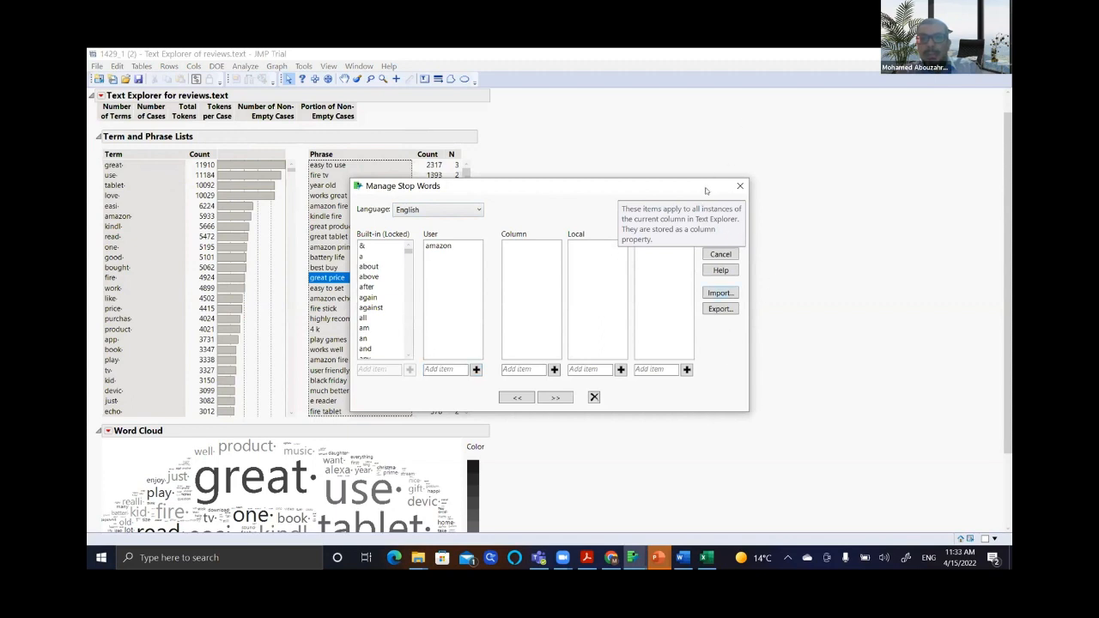
left_click_drag(706, 192, 738, 180)
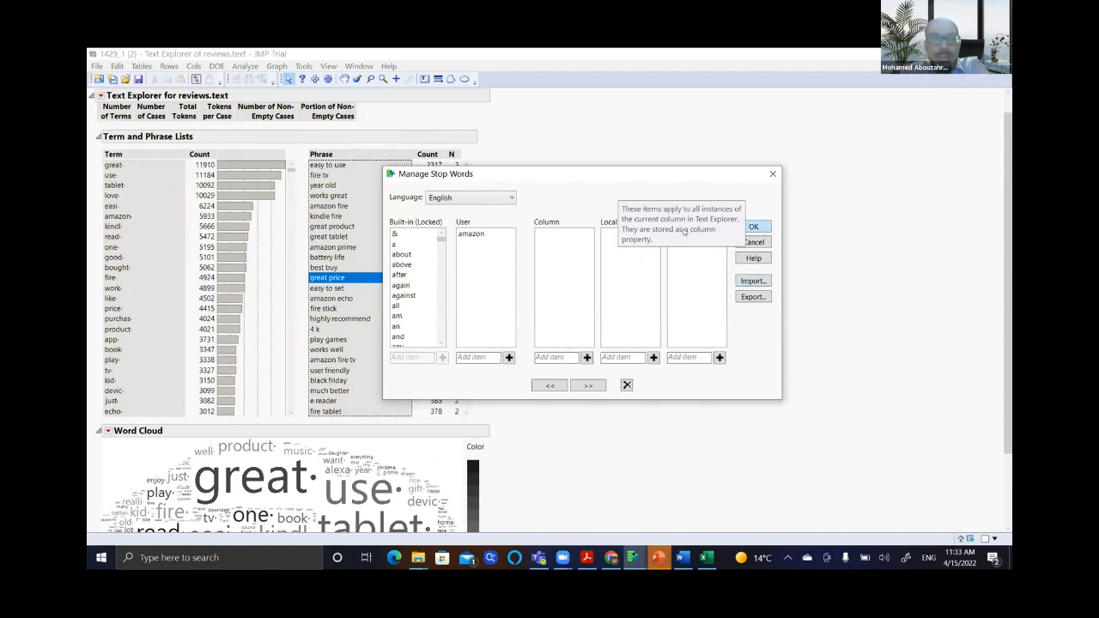
left_click(754, 227)
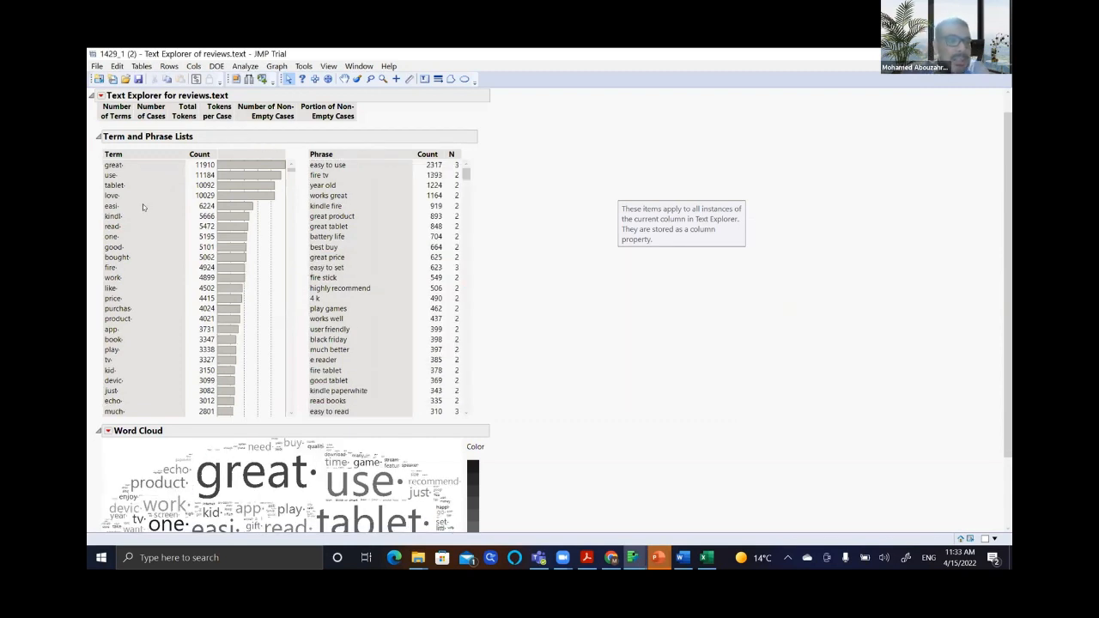
mouse_move(145, 319)
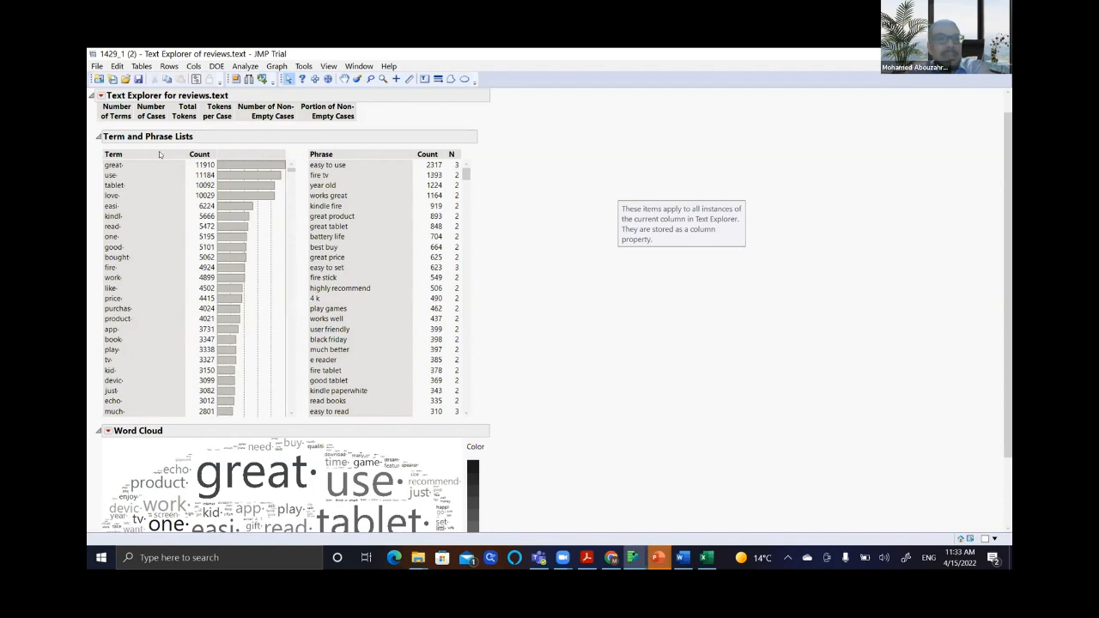
left_click(100, 96)
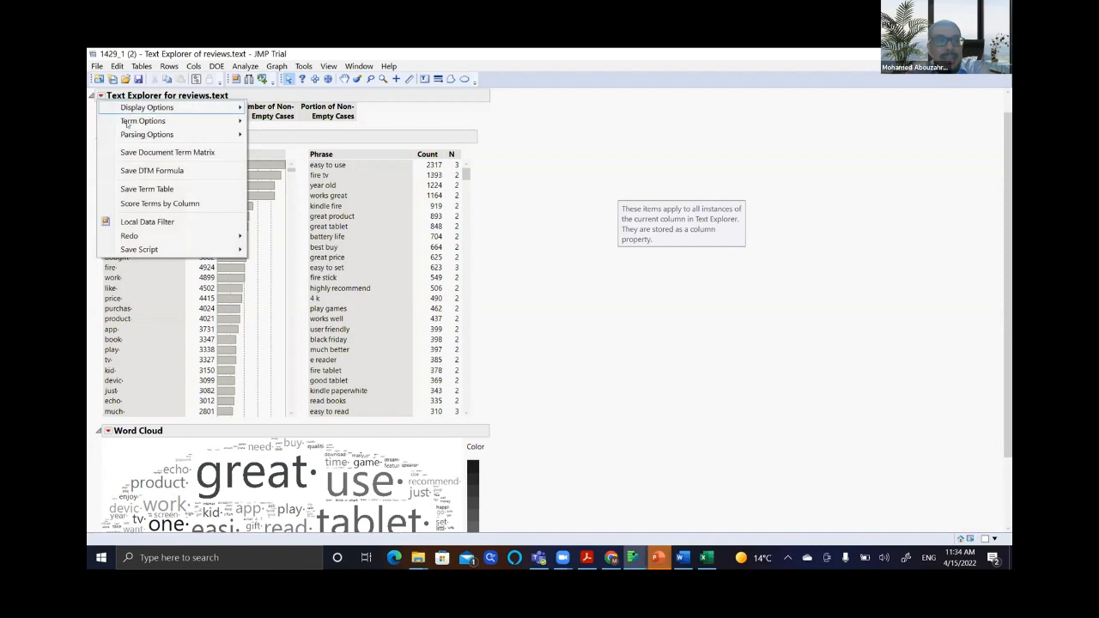
mouse_move(146, 122)
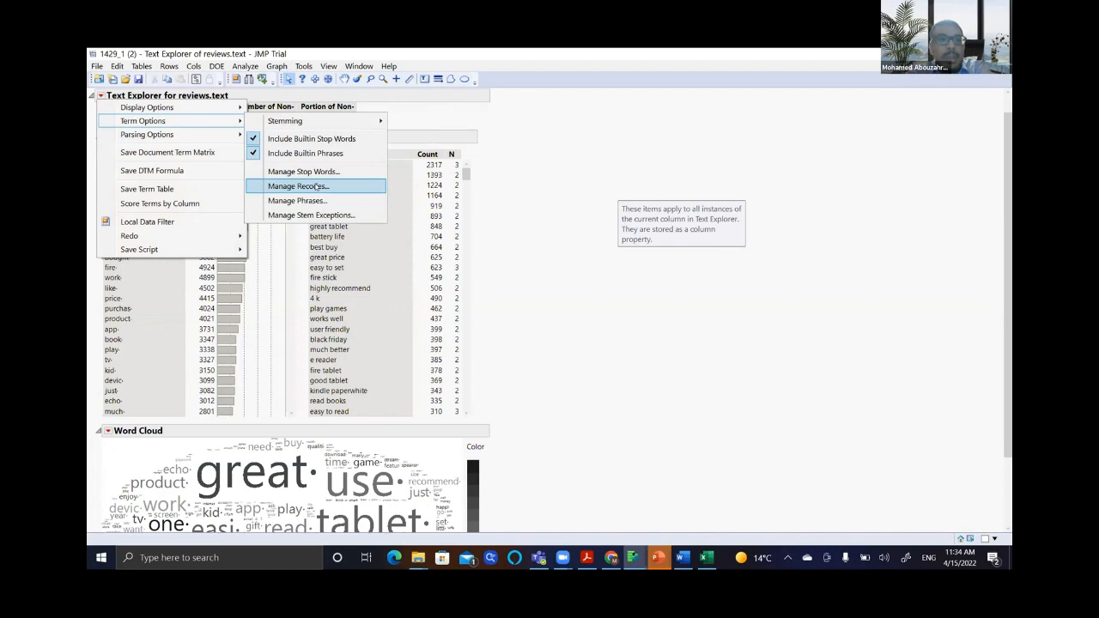
left_click(317, 186)
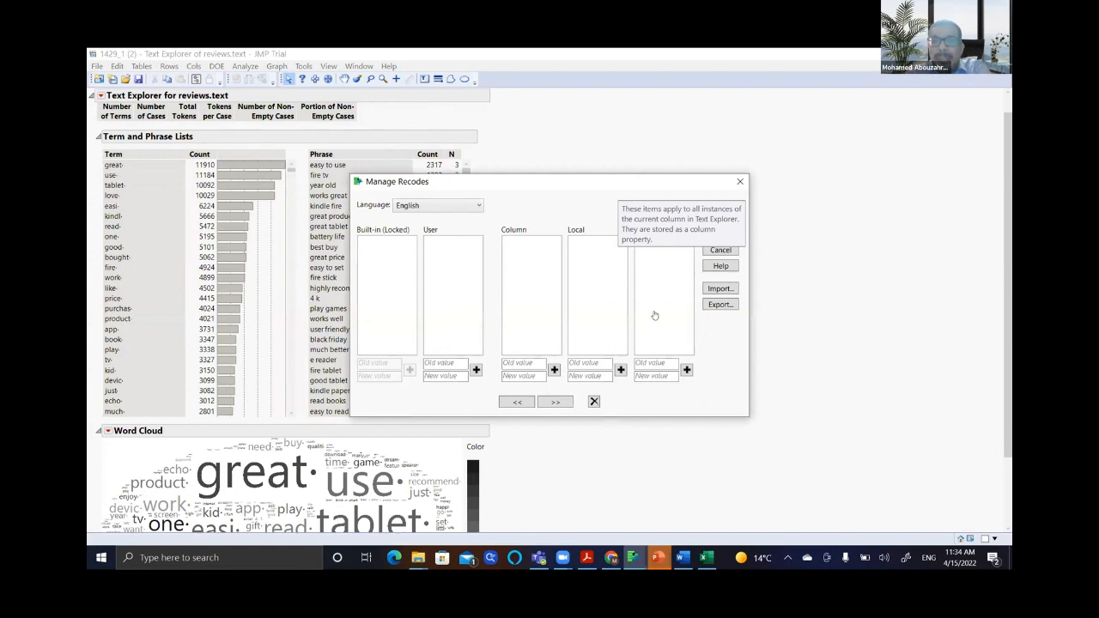
left_click(720, 249)
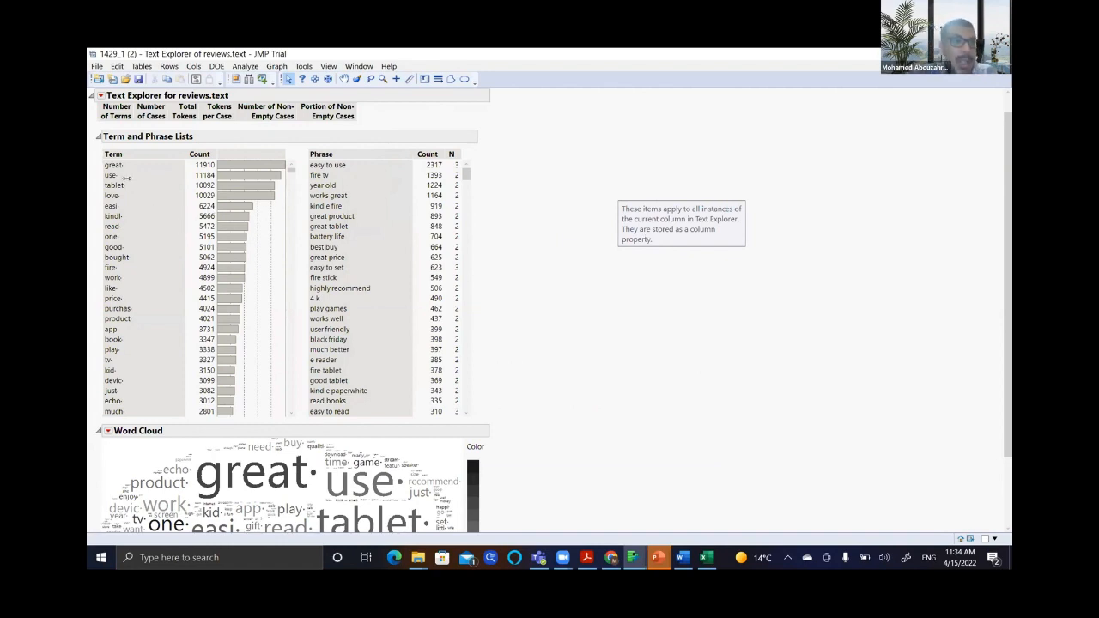
- Recode the term "good" to "great" in the user-level recodes of the reviews.text report and apply the change
left_click(118, 164)
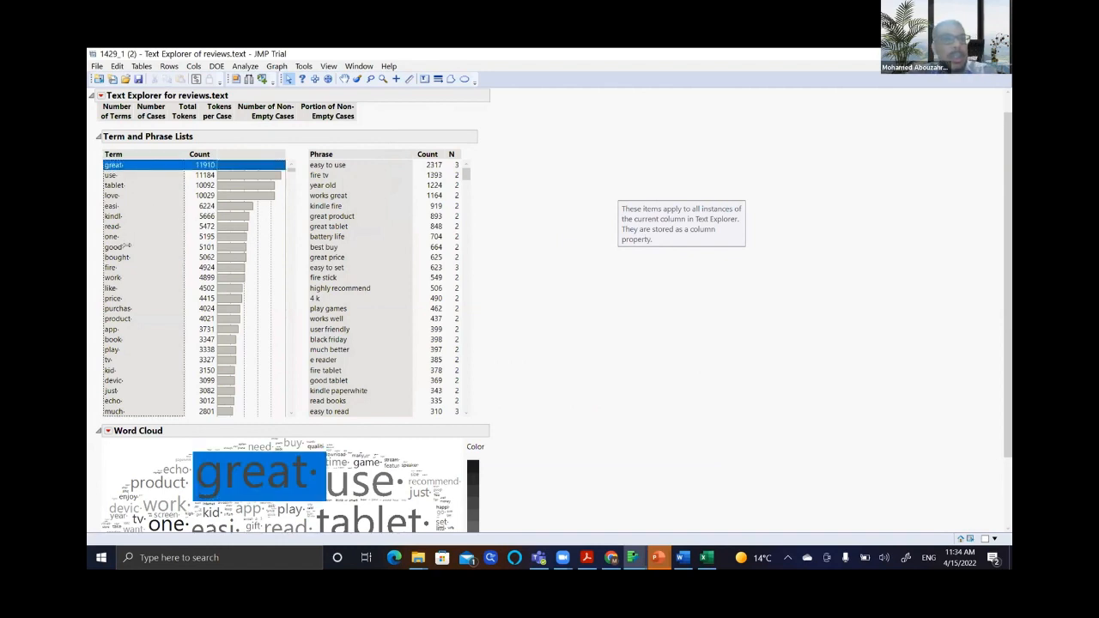
left_click(117, 247)
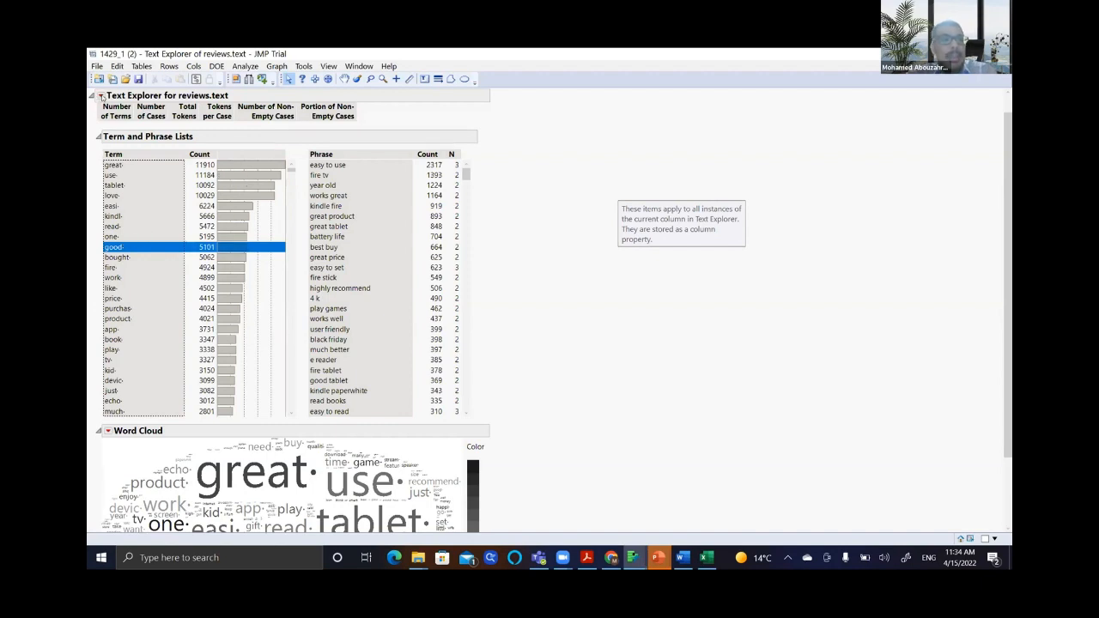
left_click(101, 95)
mouse_move(112, 107)
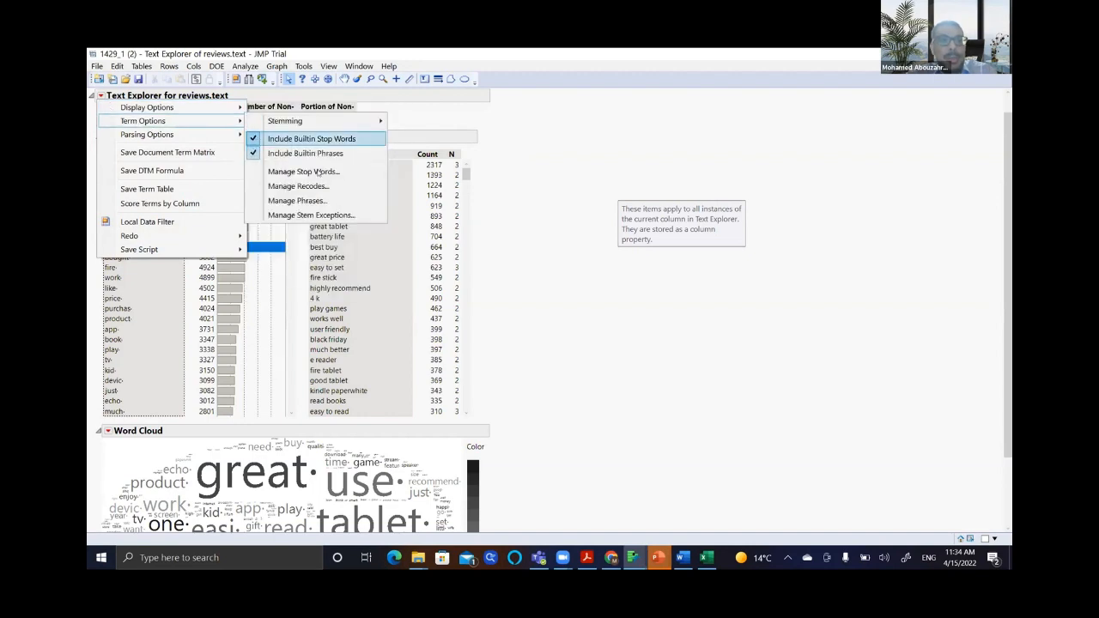
left_click(319, 187)
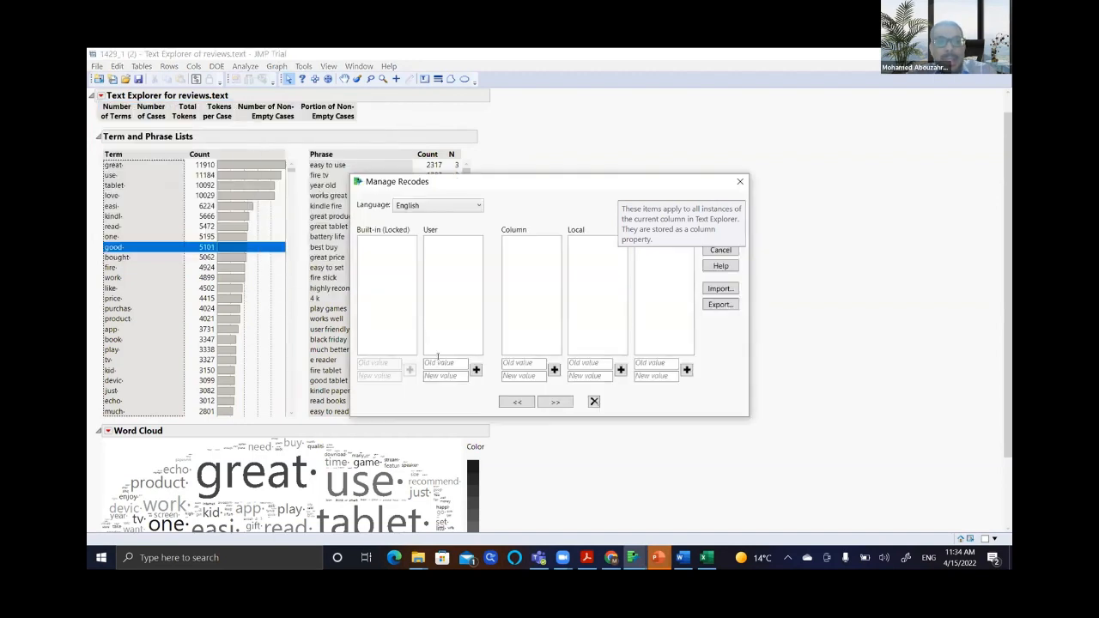
left_click(439, 360)
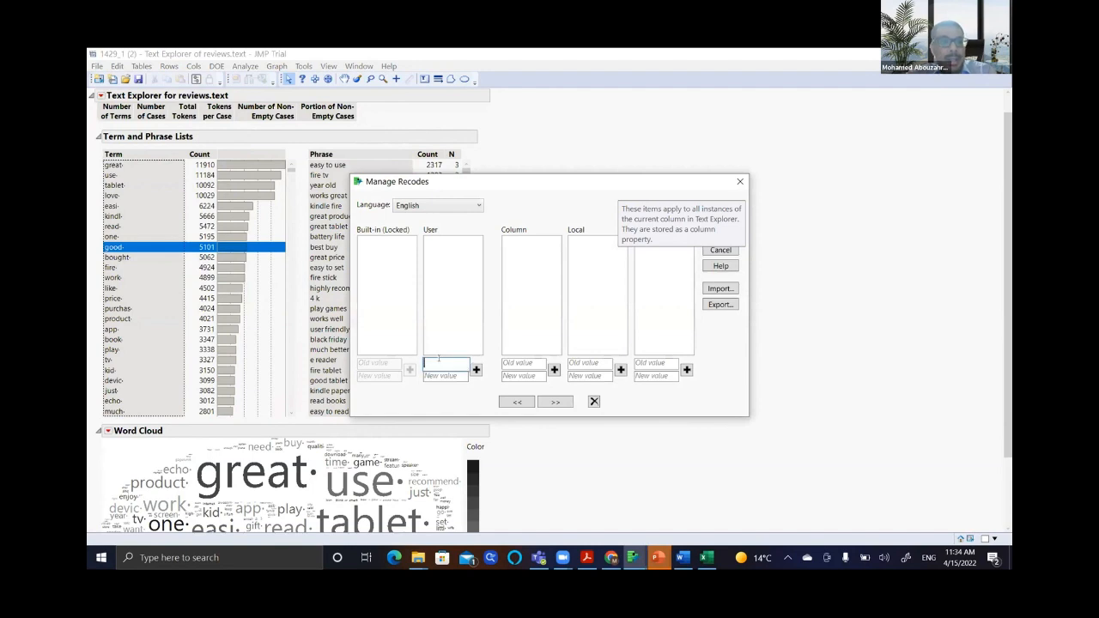
type("good")
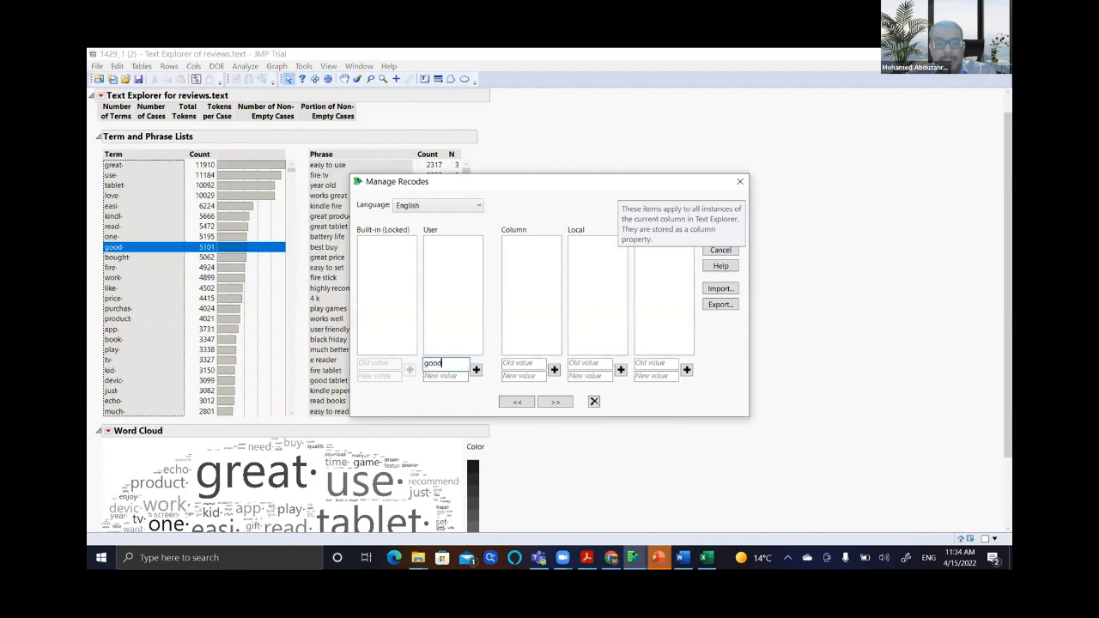
left_click(439, 376)
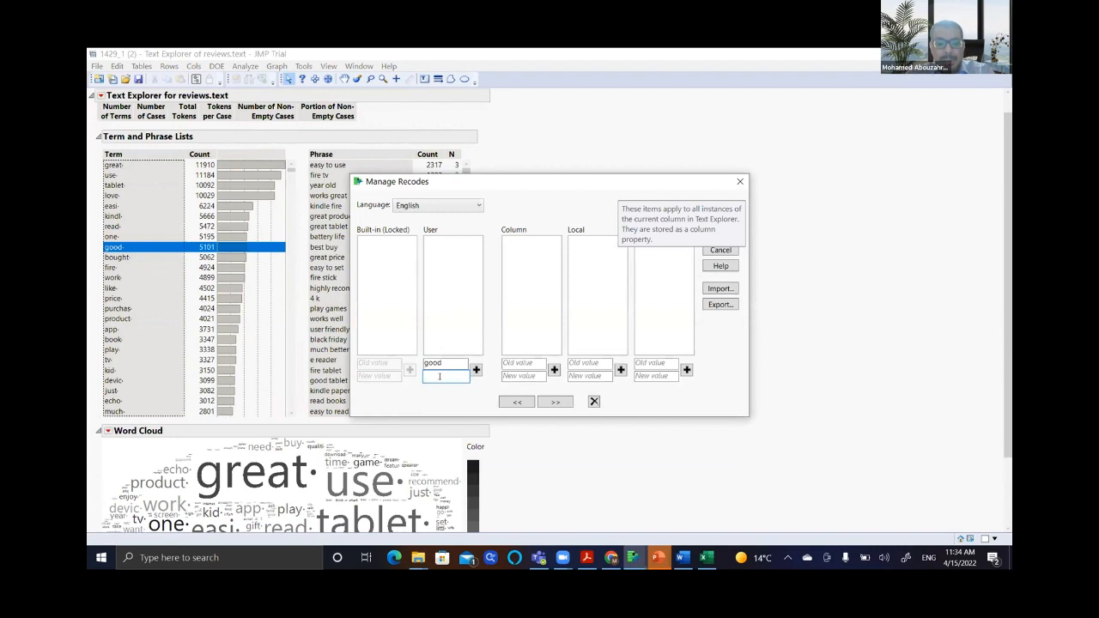
type("great")
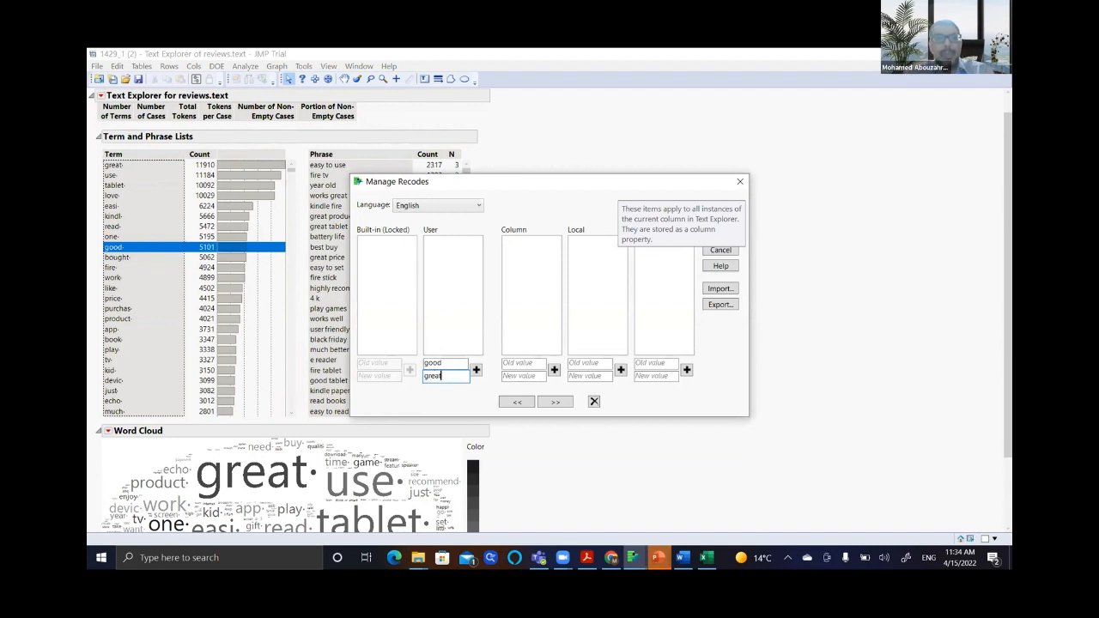
left_click(475, 370)
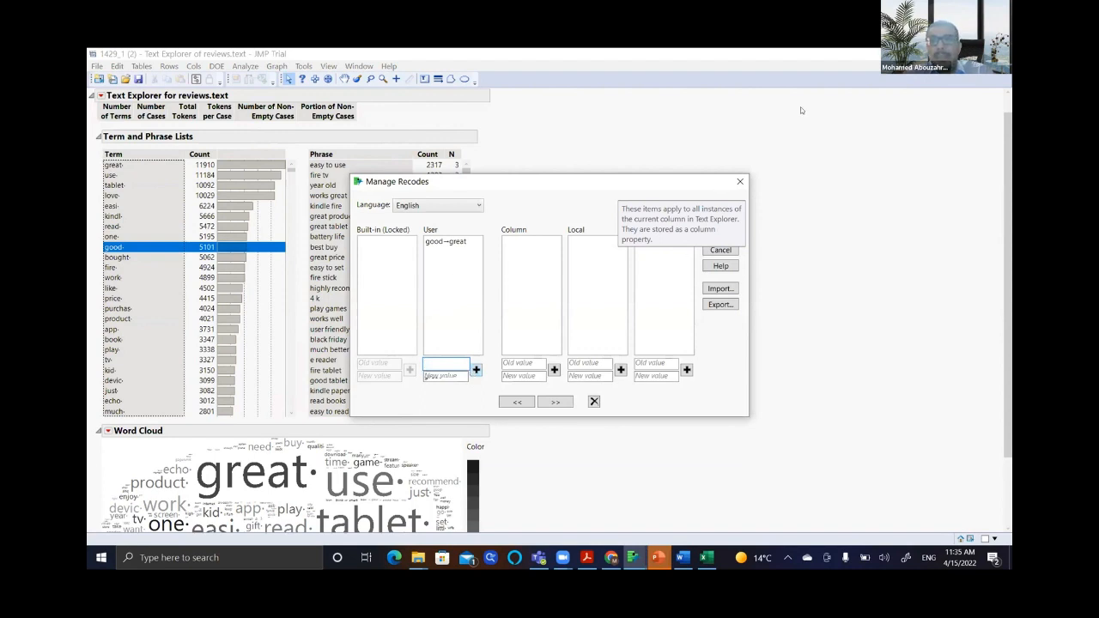
left_click_drag(722, 180, 807, 109)
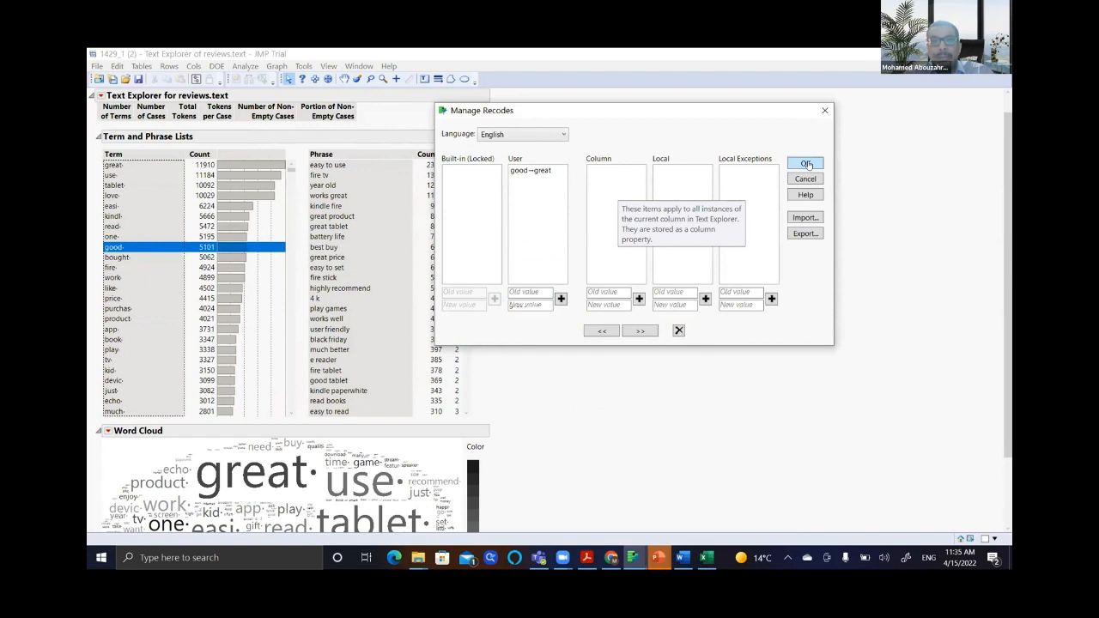
left_click(807, 164)
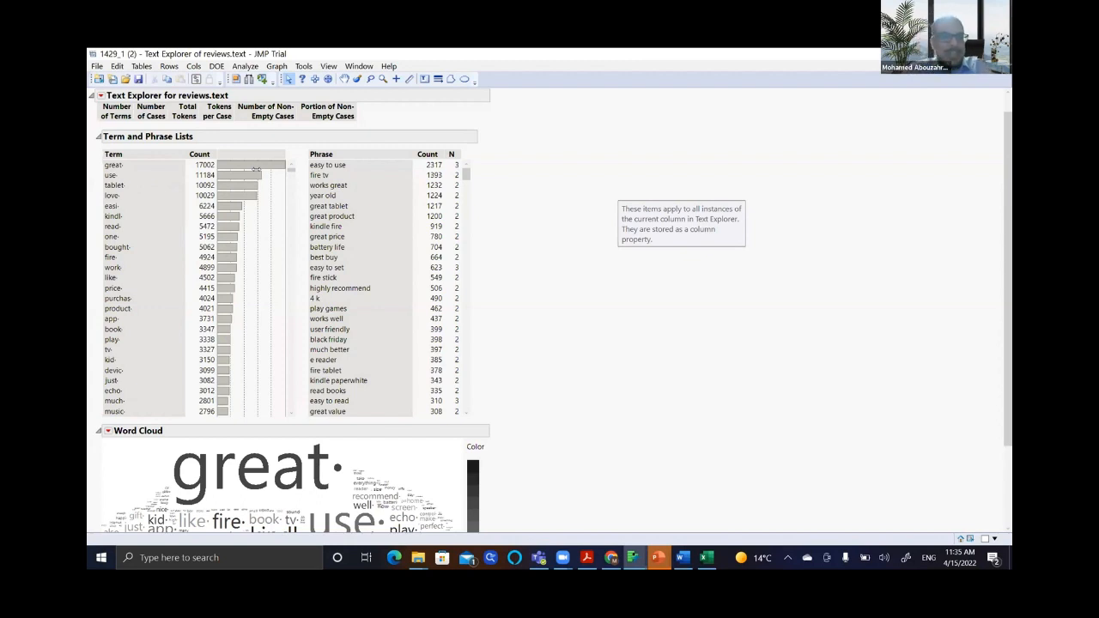
- Add "universe" to the user-level stem exceptions of the reviews.text report and apply the change
left_click(100, 96)
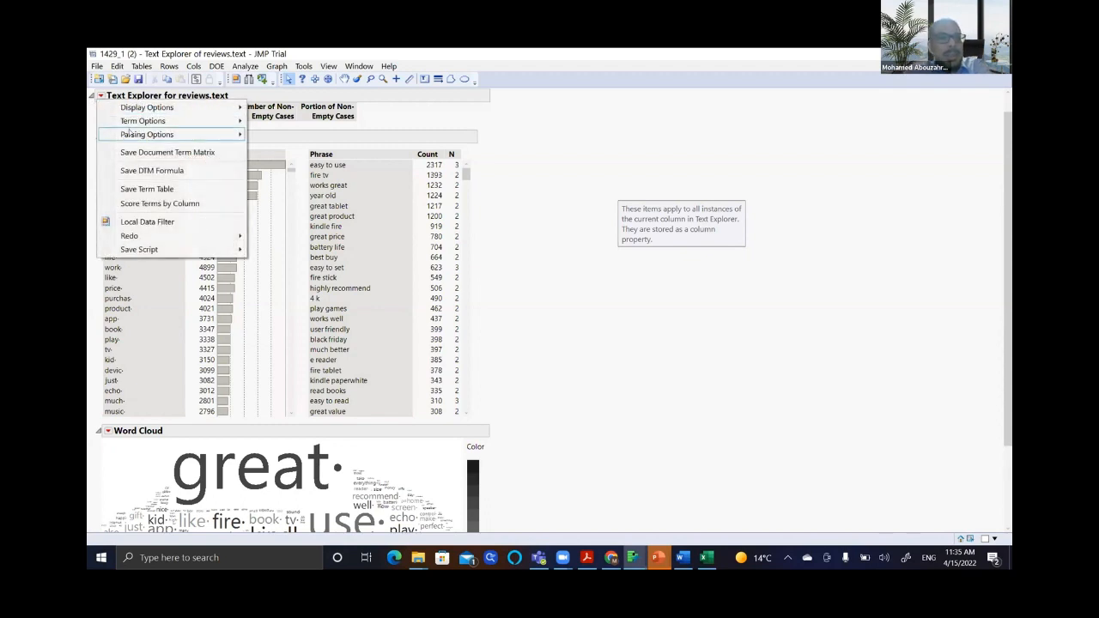
mouse_move(151, 135)
mouse_move(189, 122)
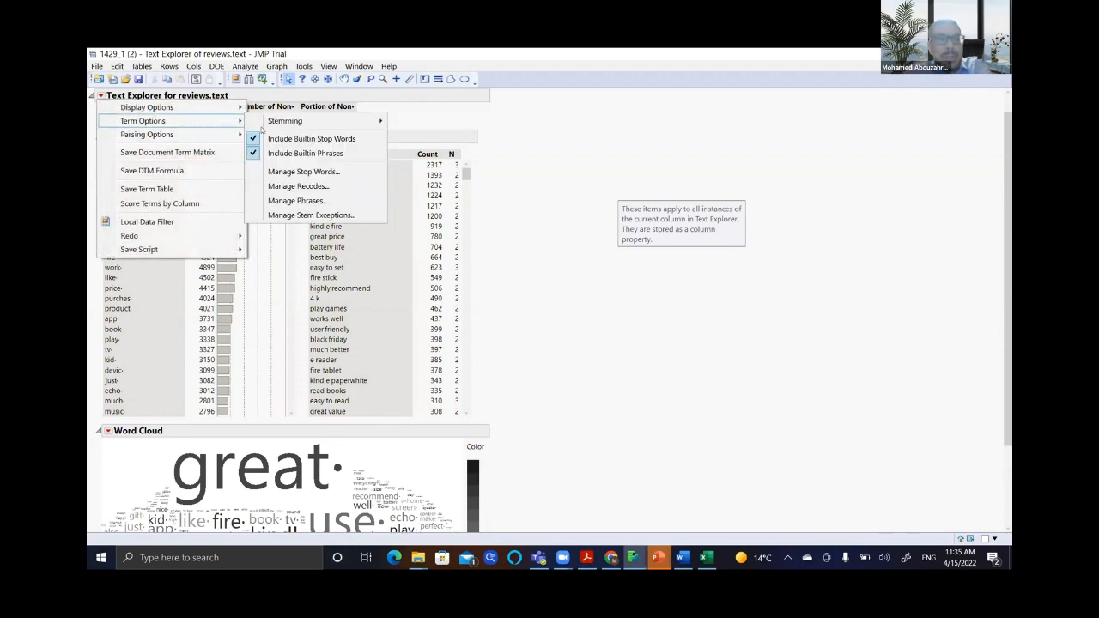
left_click(309, 213)
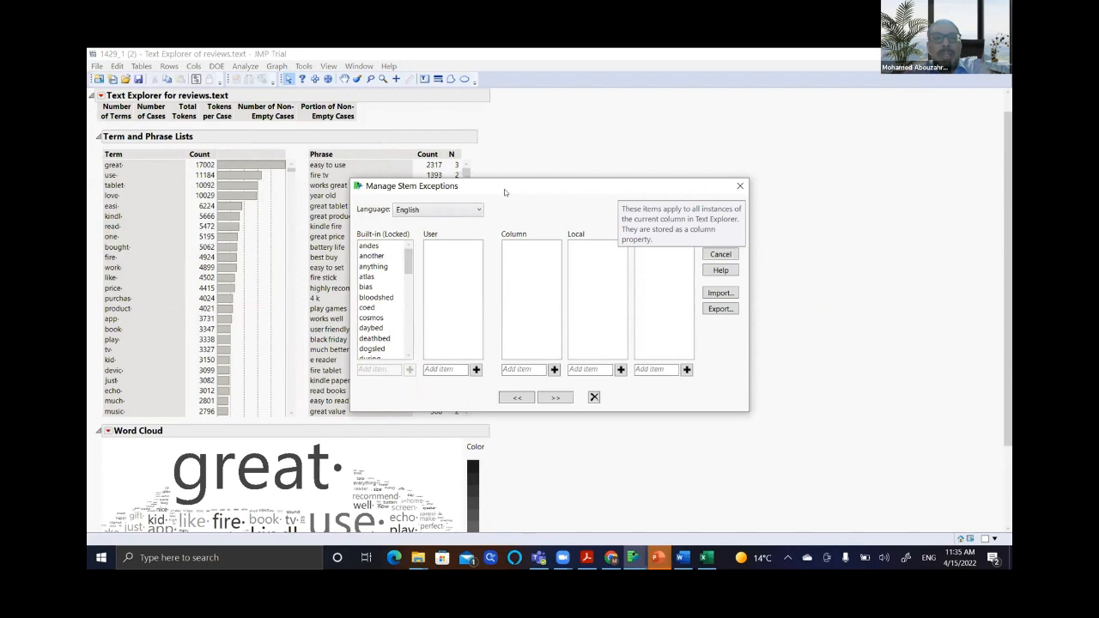
left_click_drag(504, 189, 436, 87)
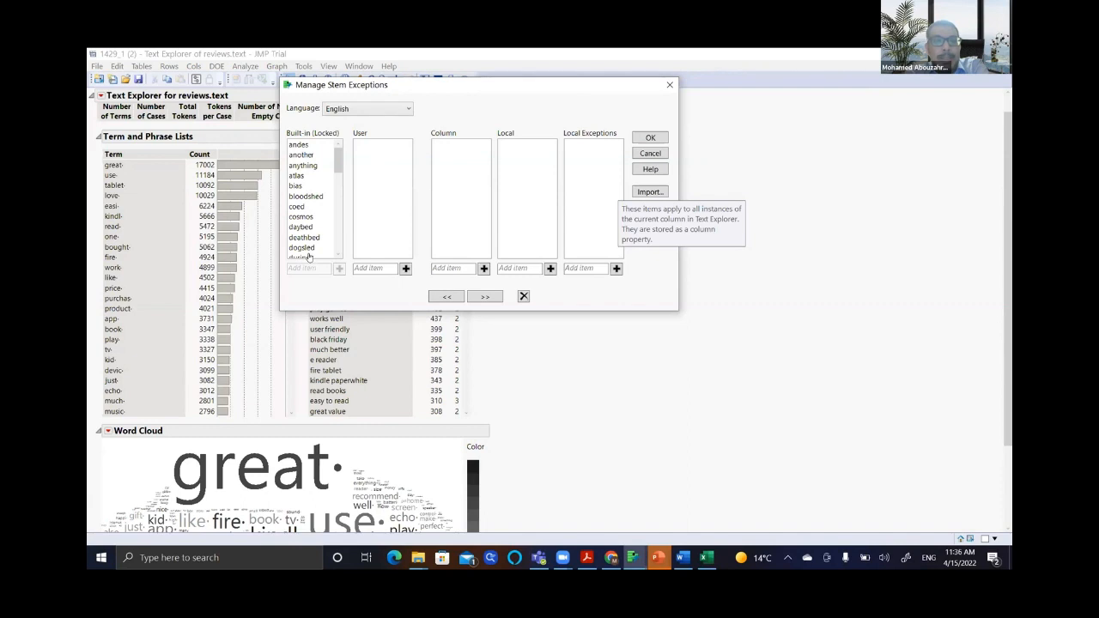
left_click(364, 269)
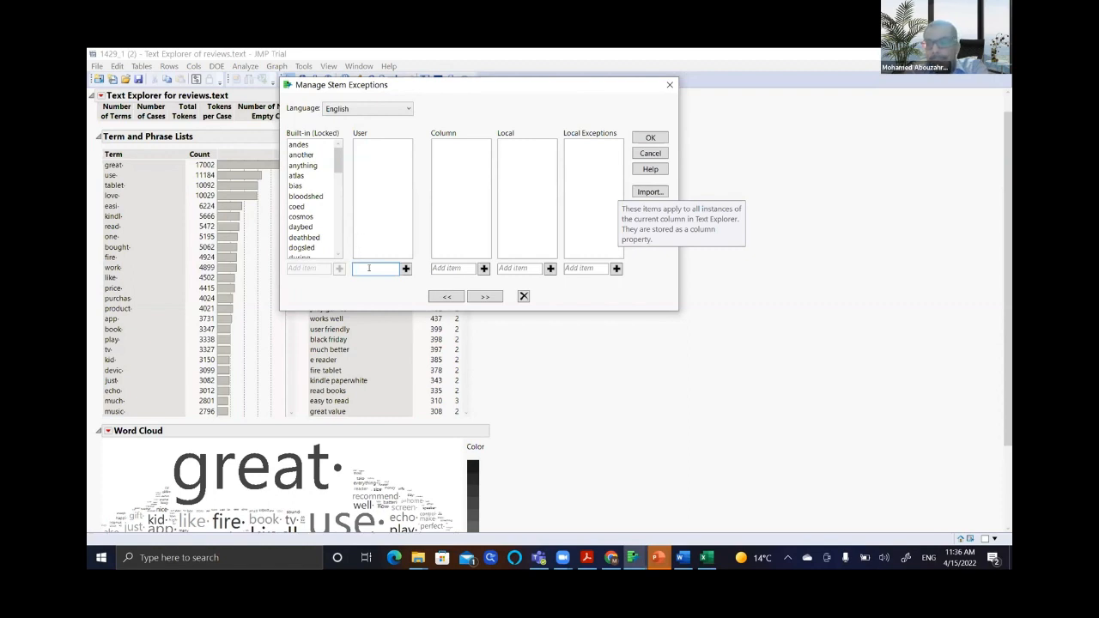
type("univ")
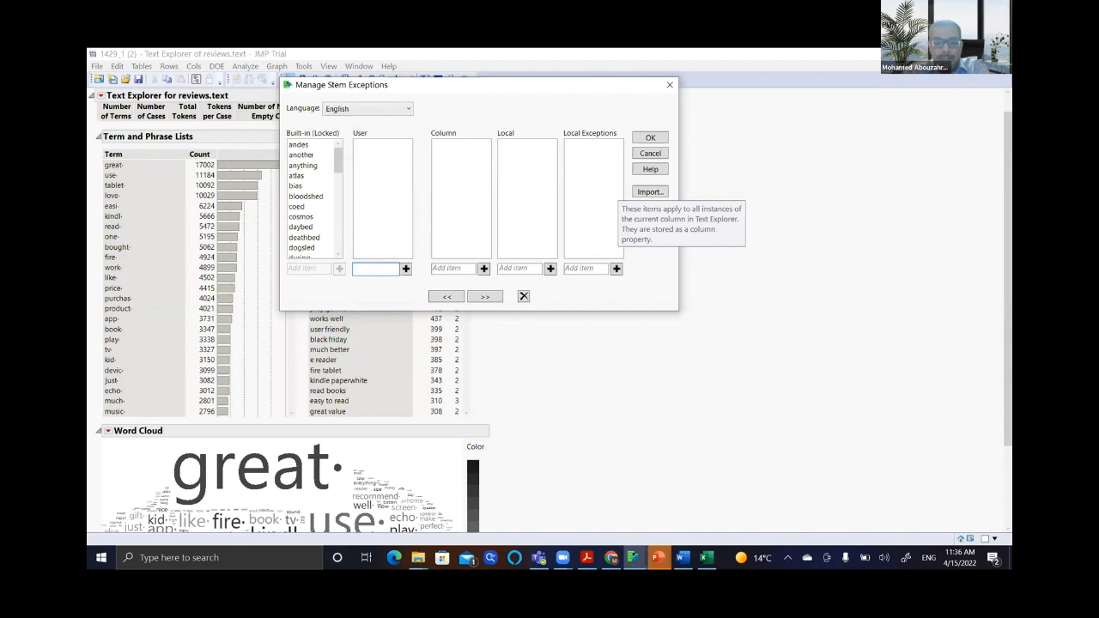
type("erse")
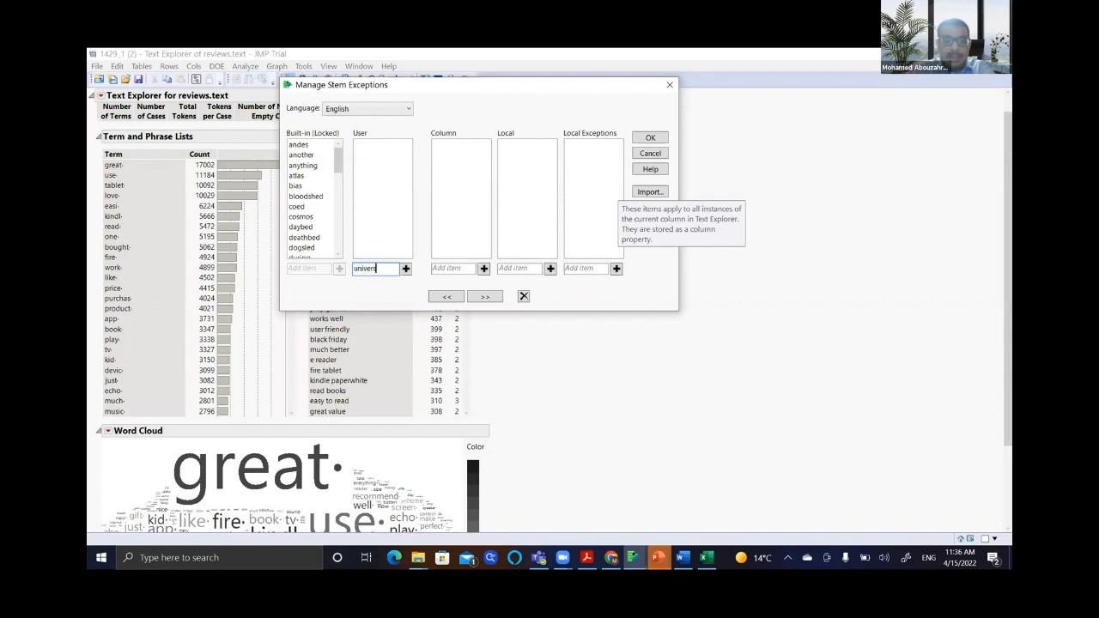
left_click(406, 267)
left_click(652, 139)
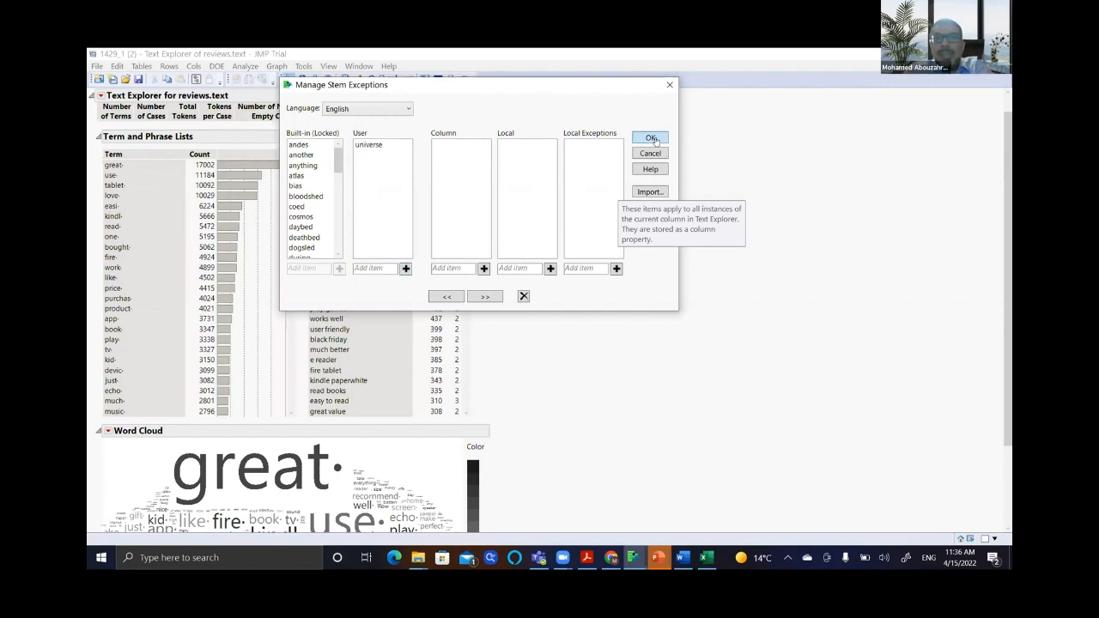